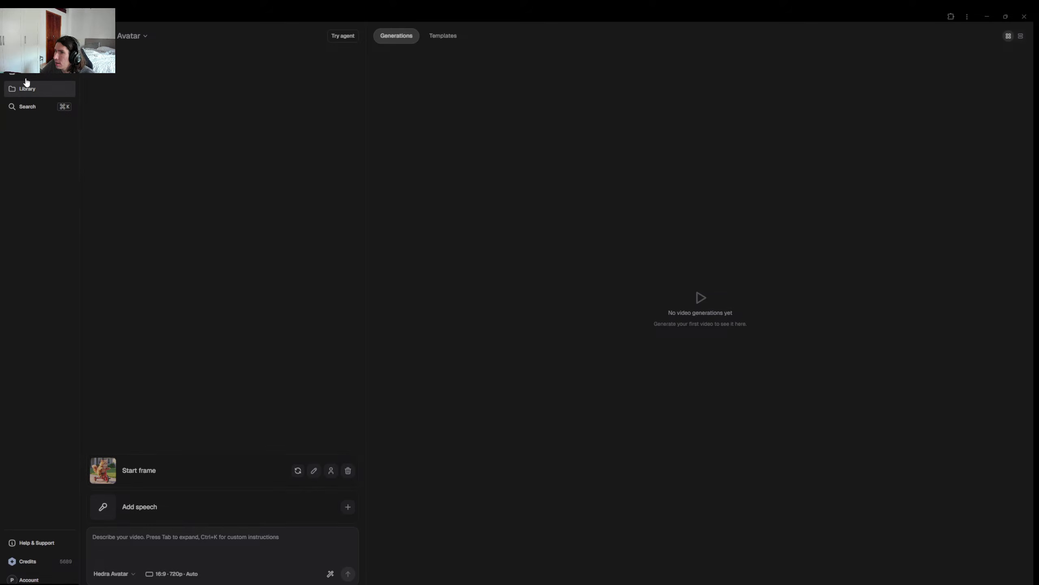
Compare the two cat-on-tricycle images in the library and turn the Grok Imagine one into a video.
click(41, 88)
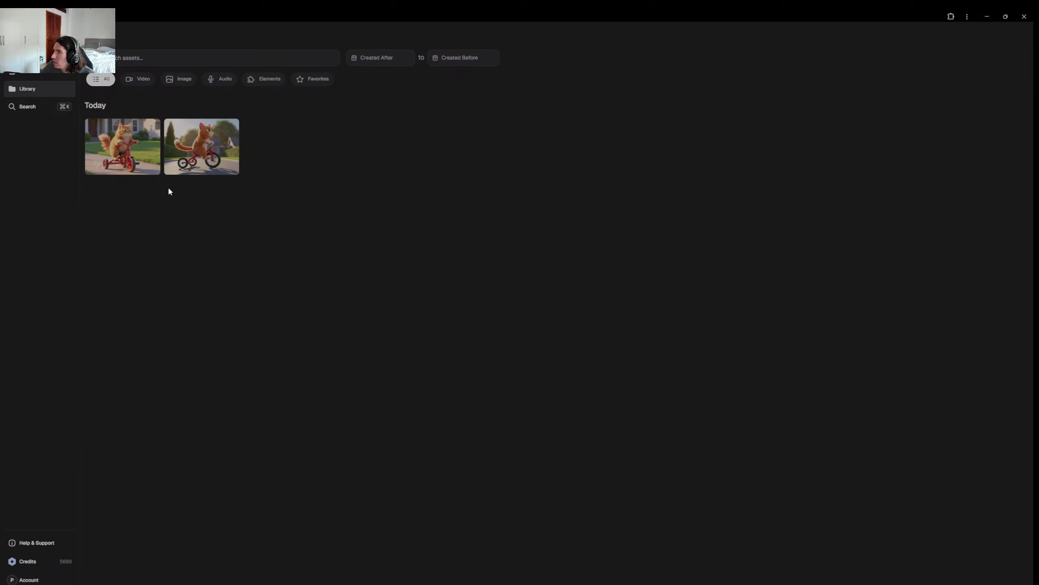
click(129, 149)
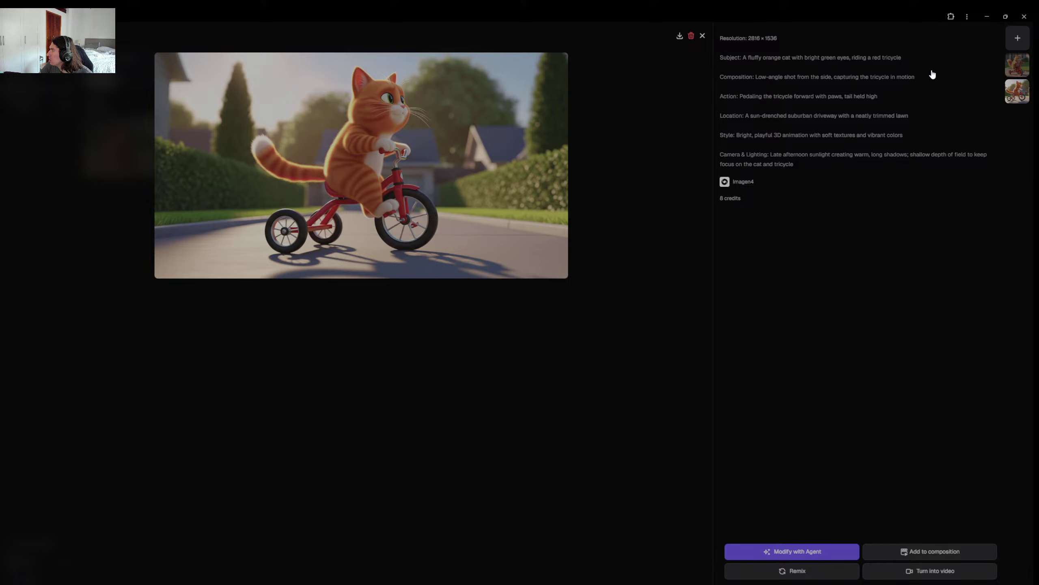
click(1019, 68)
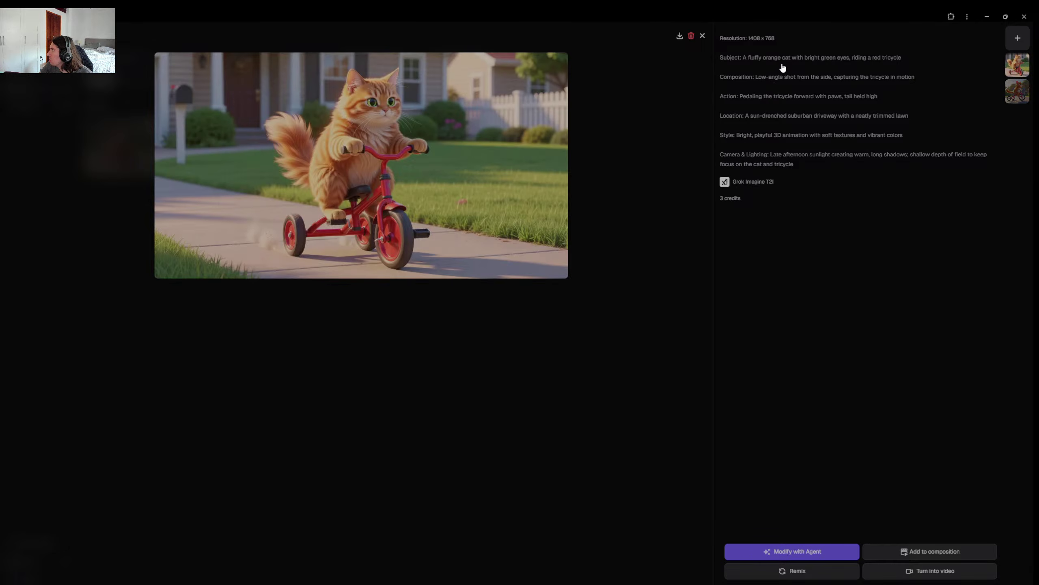
click(1018, 91)
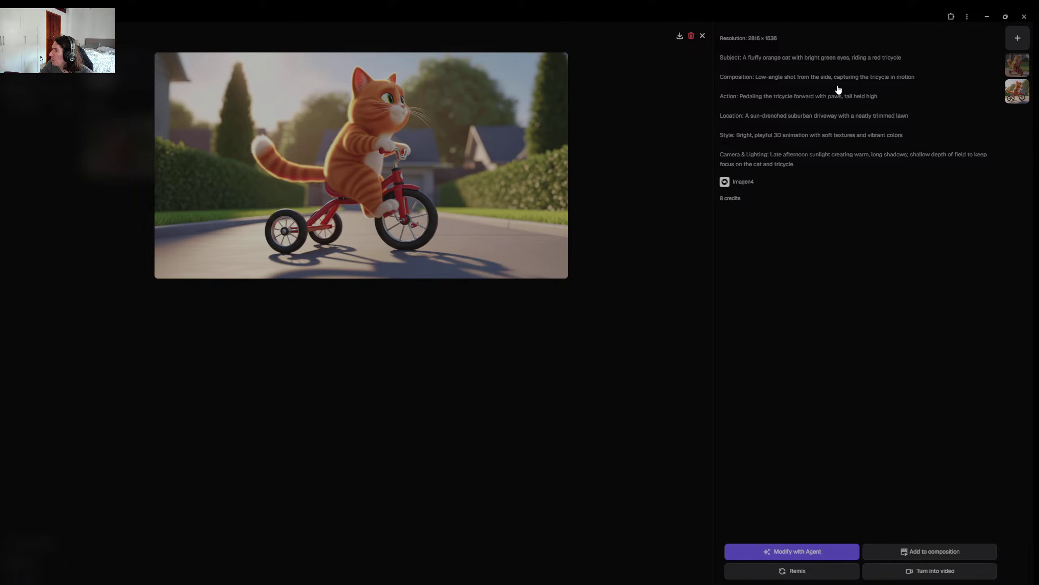
click(1017, 65)
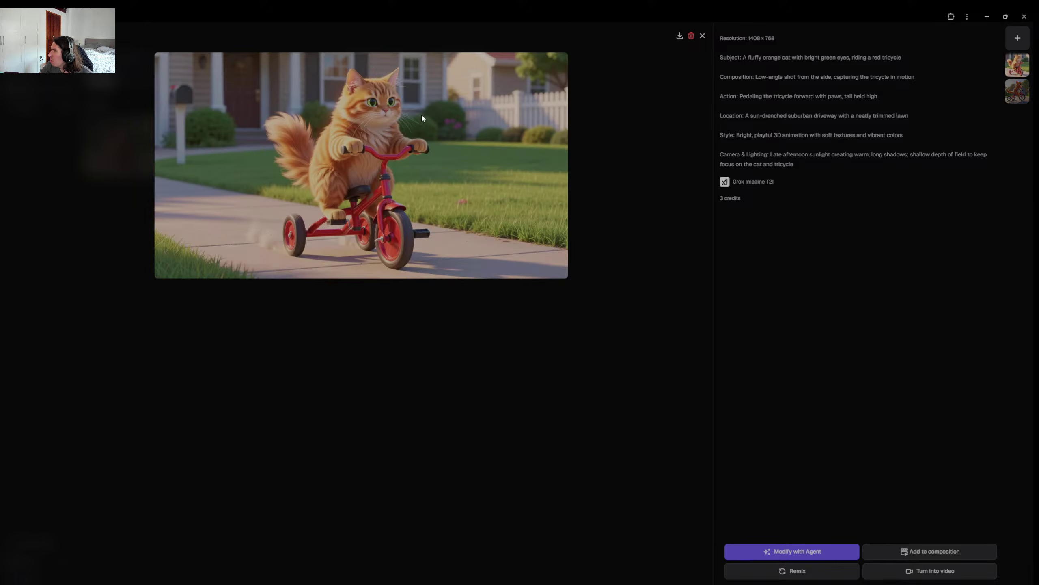
click(1018, 91)
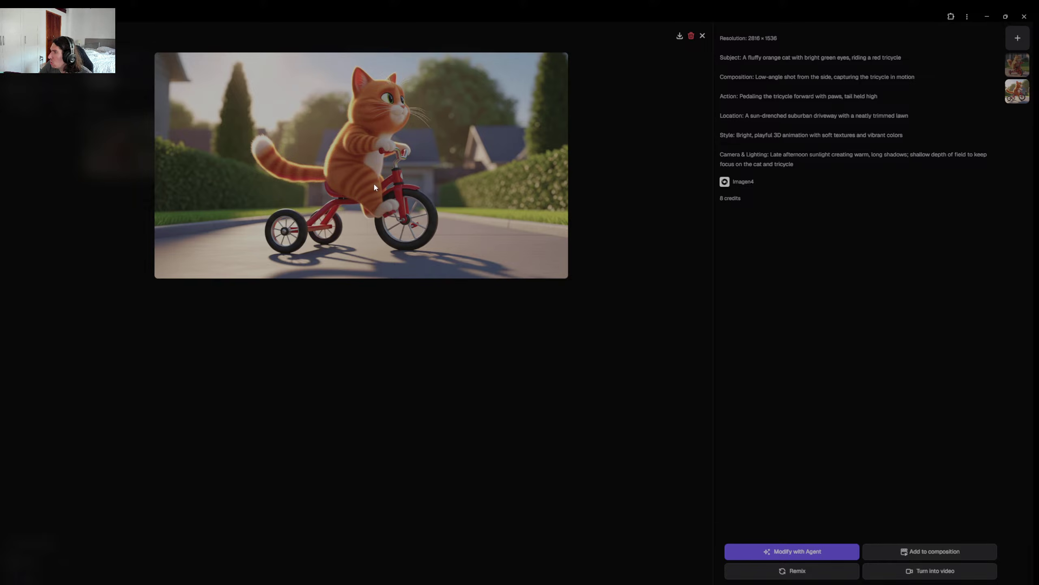
click(1017, 65)
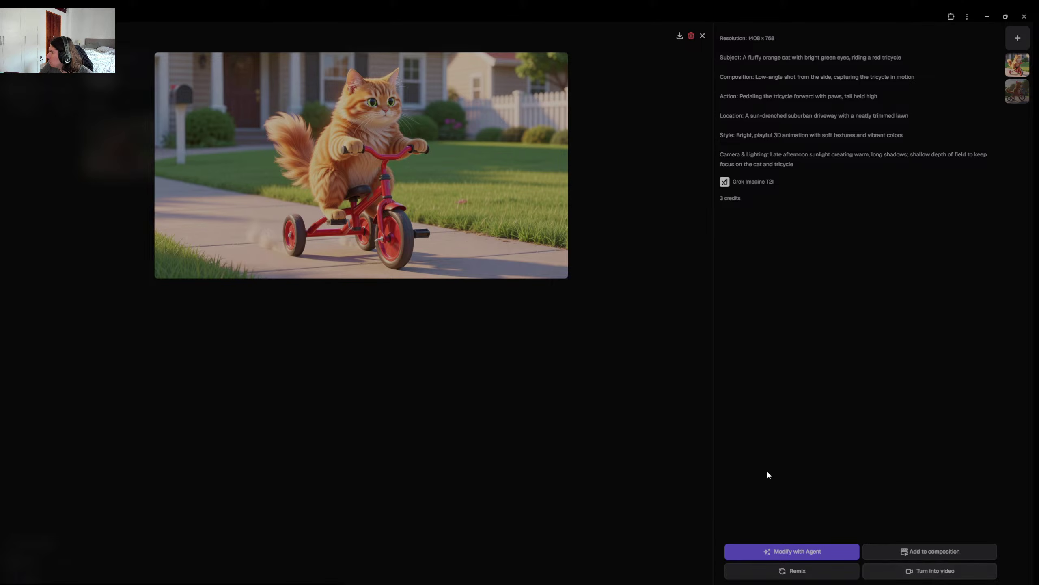
click(930, 570)
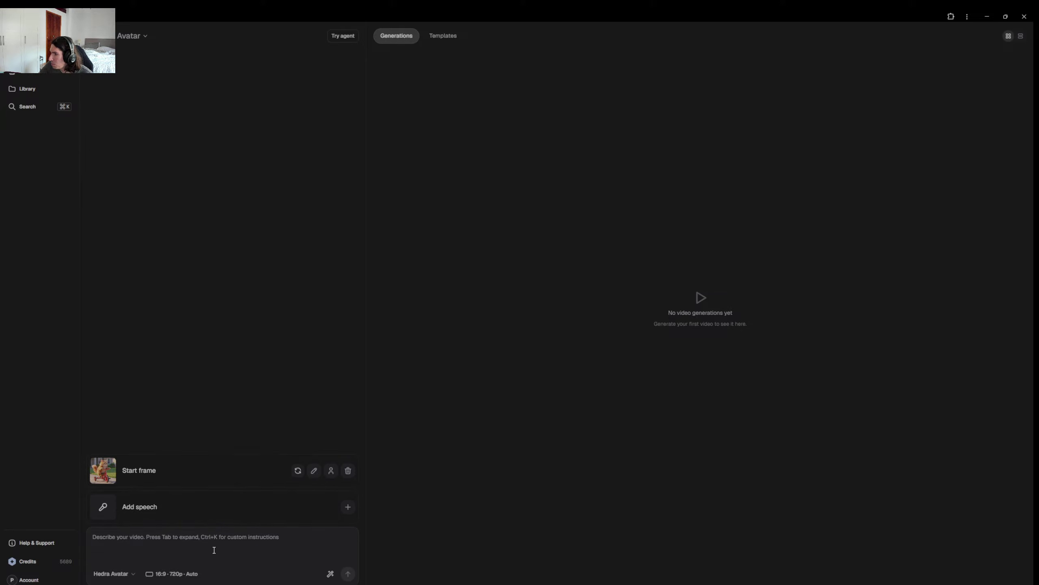
Set the video resolution to 1080p and check the duration and resolution options.
click(192, 574)
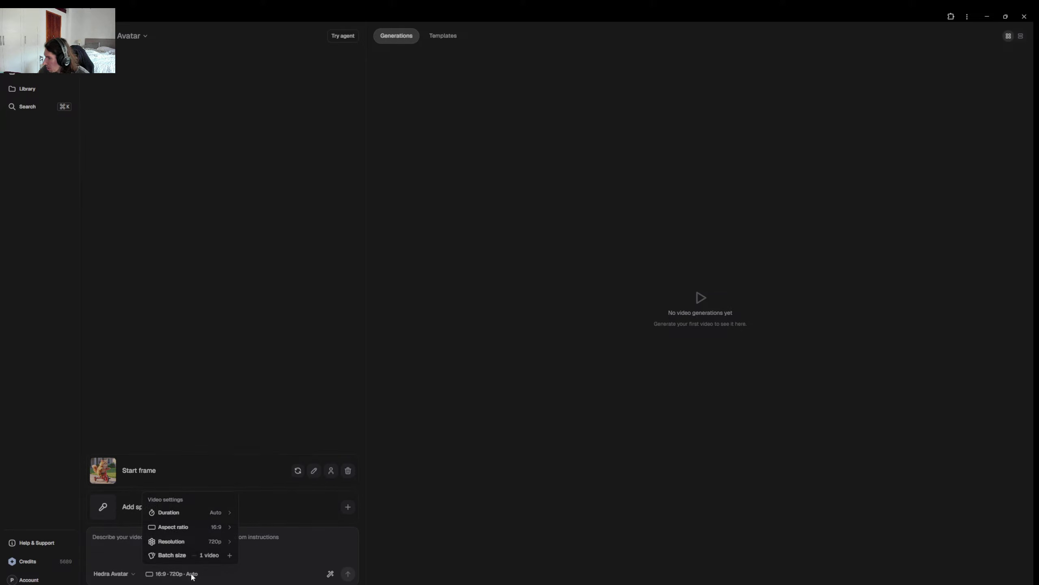
mouse_move(208, 543)
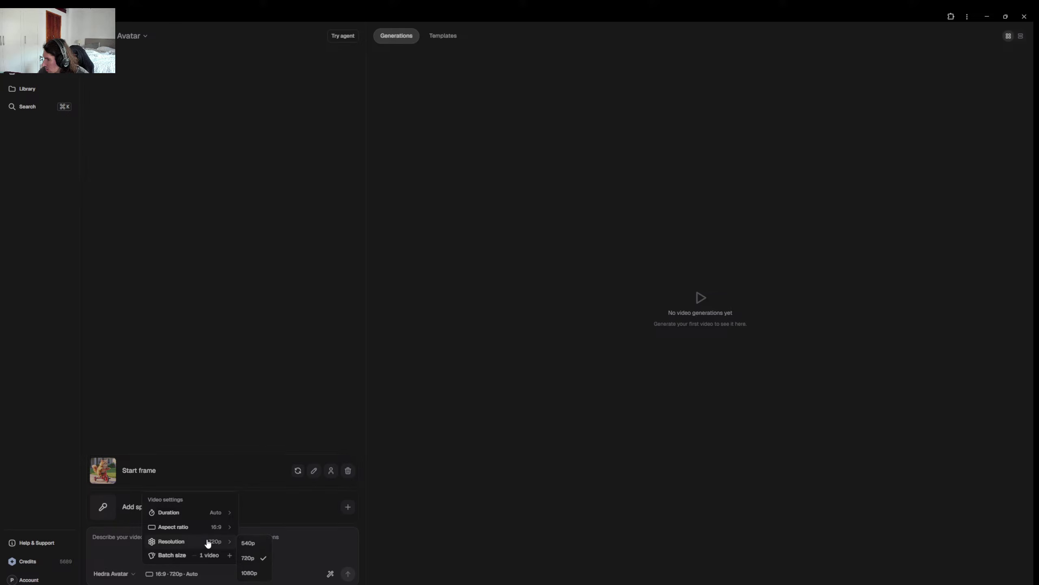
click(251, 573)
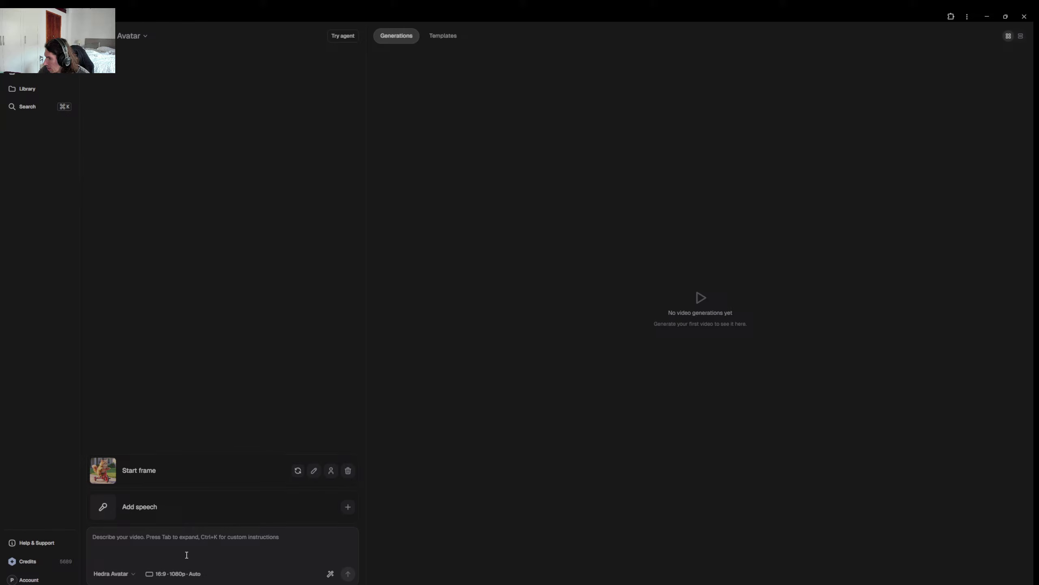
click(177, 575)
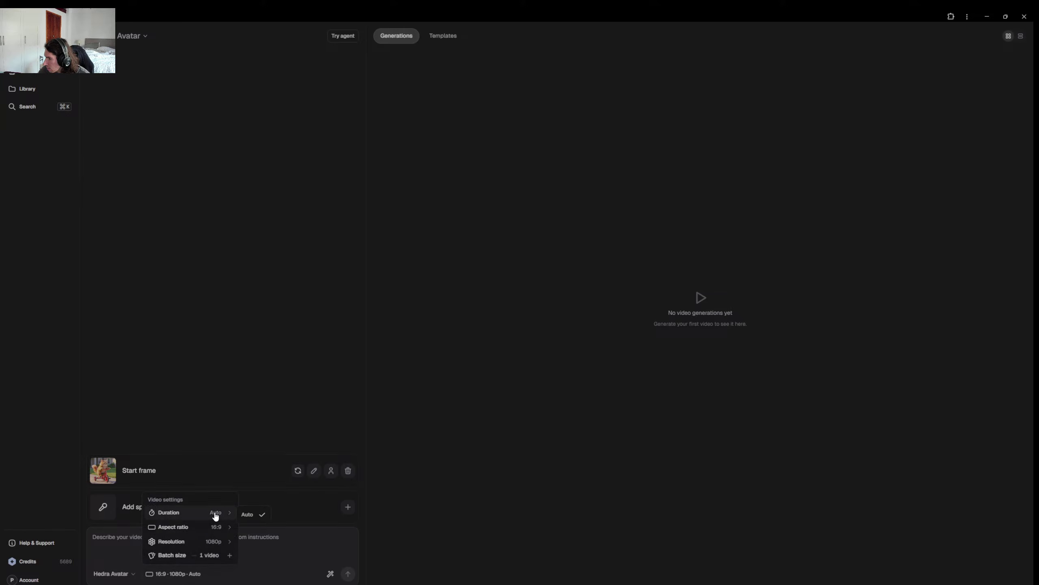
mouse_move(223, 544)
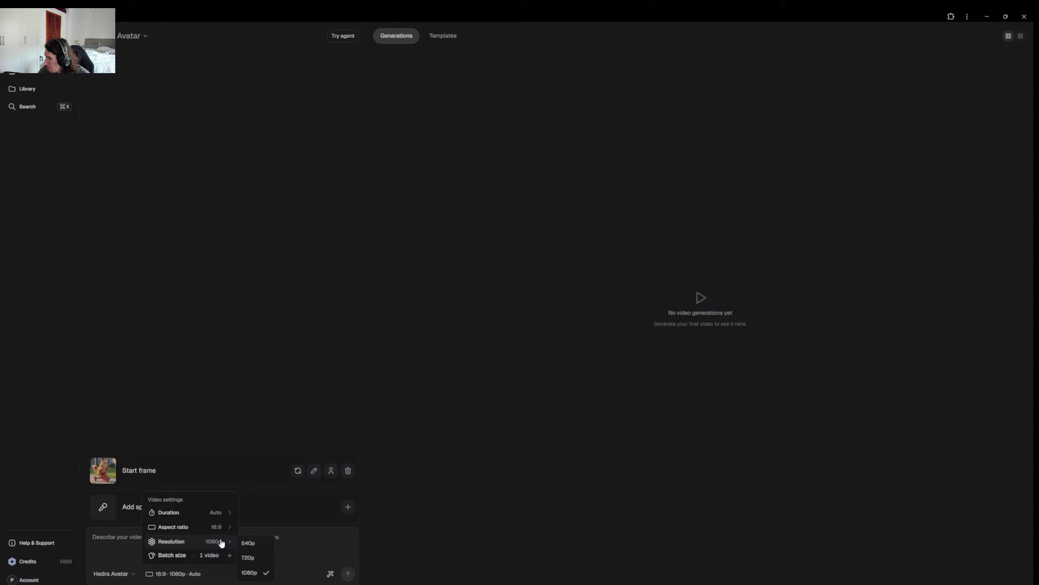
click(322, 549)
Start generating speech for the video and audition ElevenLabs V3 voices such as Drew and Arnold.
click(347, 507)
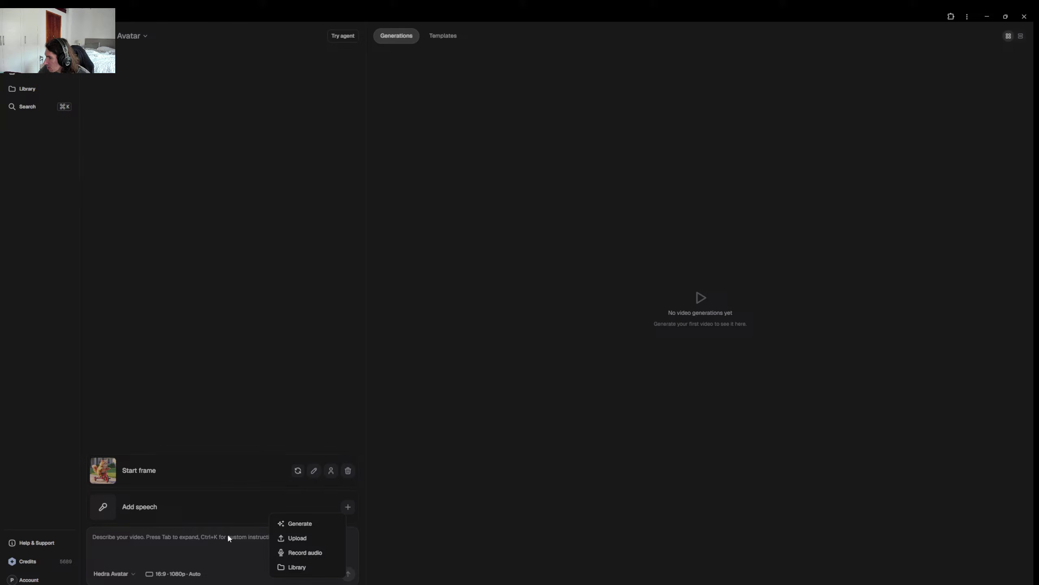
click(291, 524)
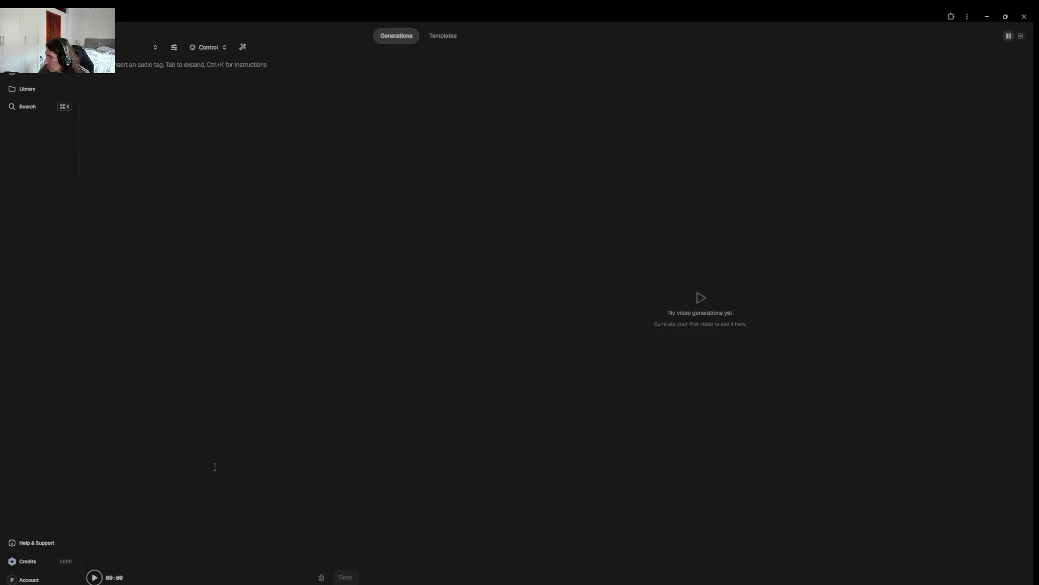
click(134, 53)
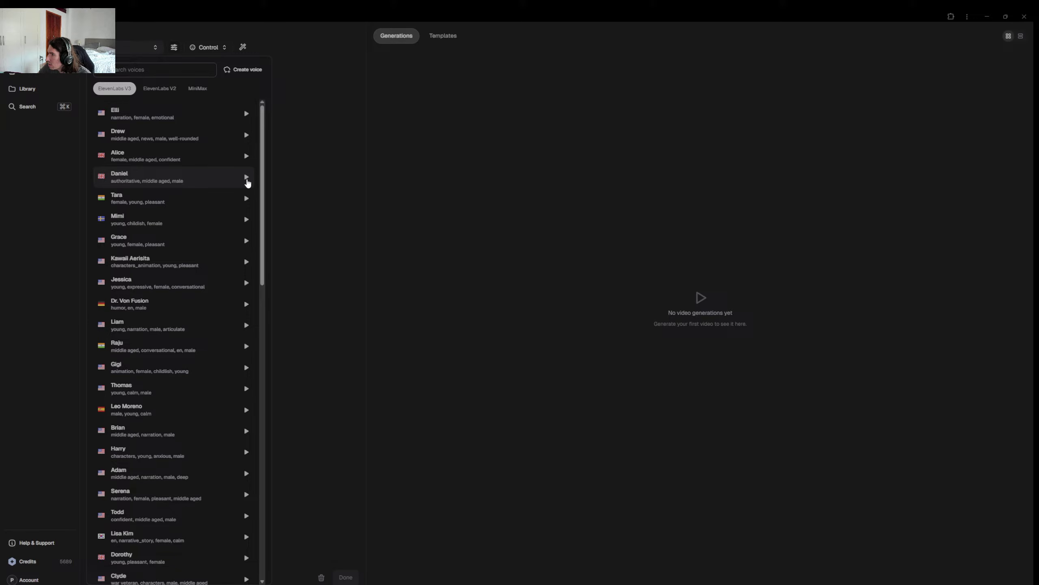
click(246, 136)
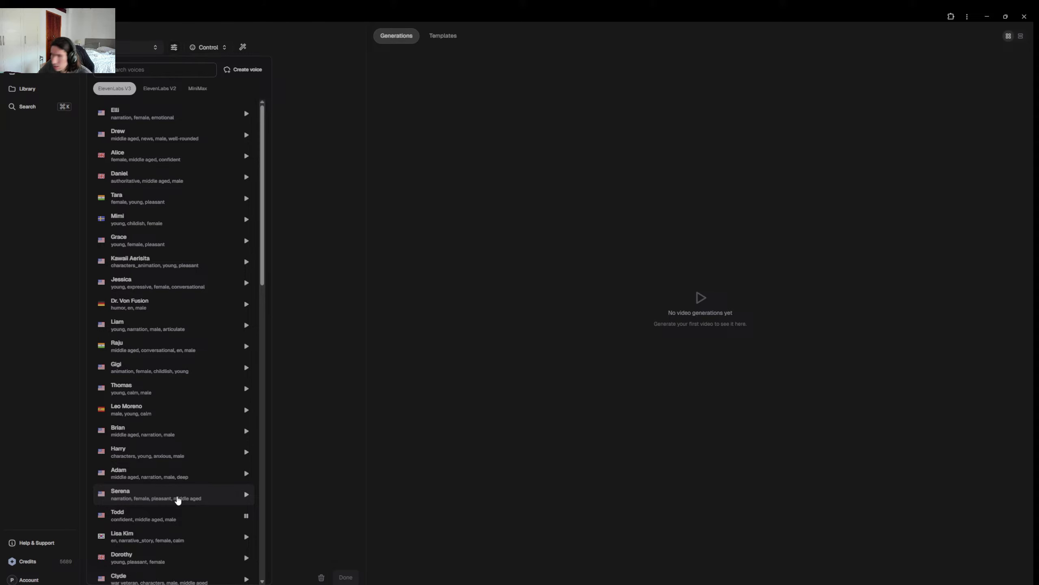
scroll(177, 499, down, 3)
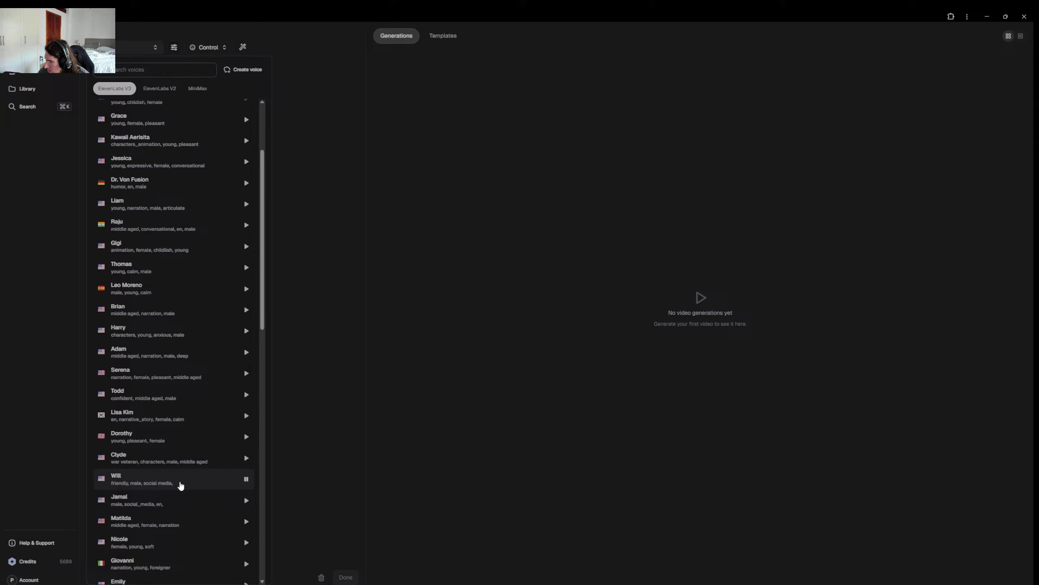
scroll(176, 486, down, 2)
scroll(176, 487, down, 1)
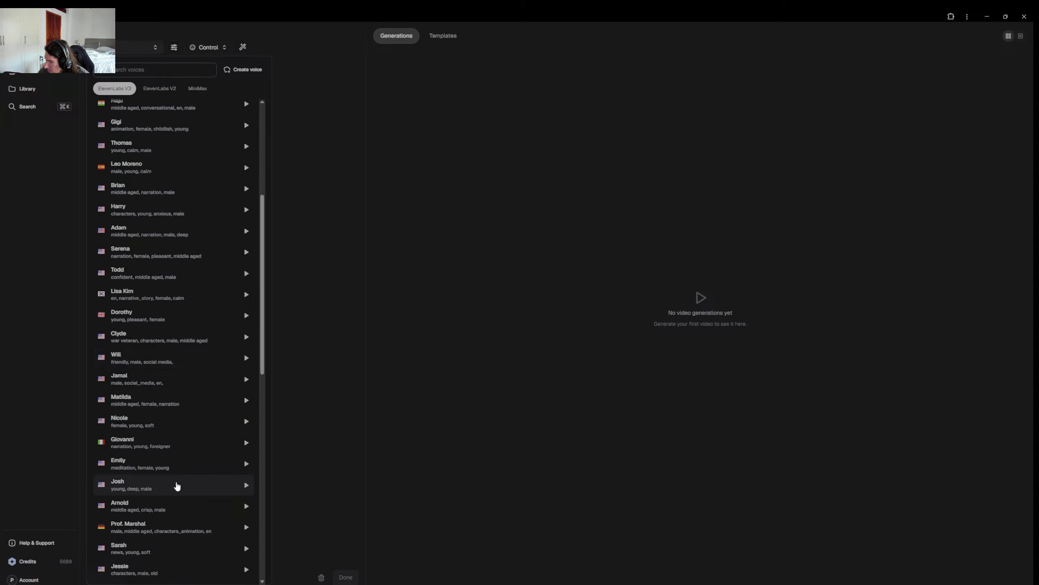
click(246, 506)
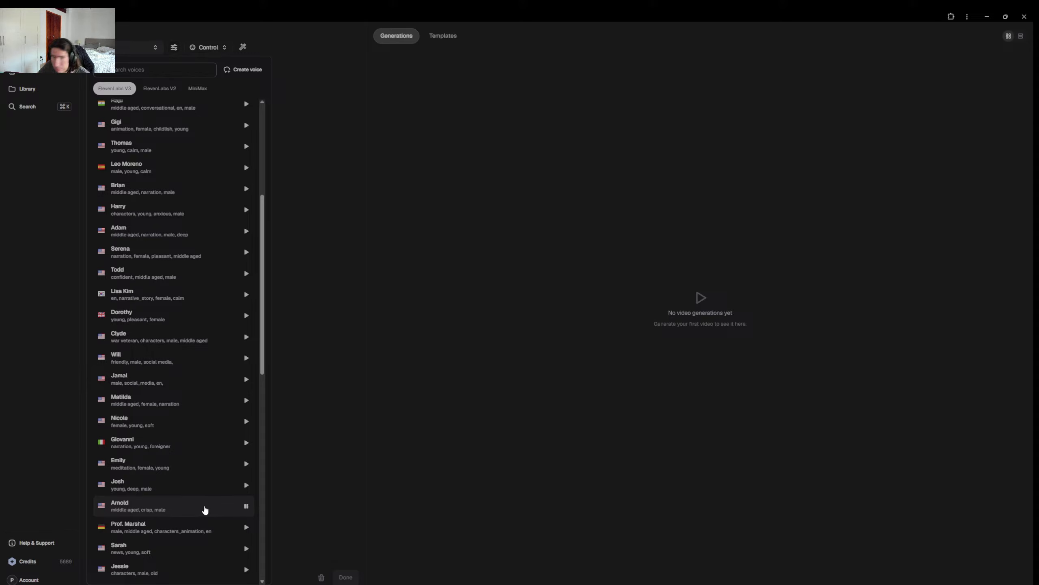
scroll(205, 509, down, 1)
scroll(205, 509, down, 3)
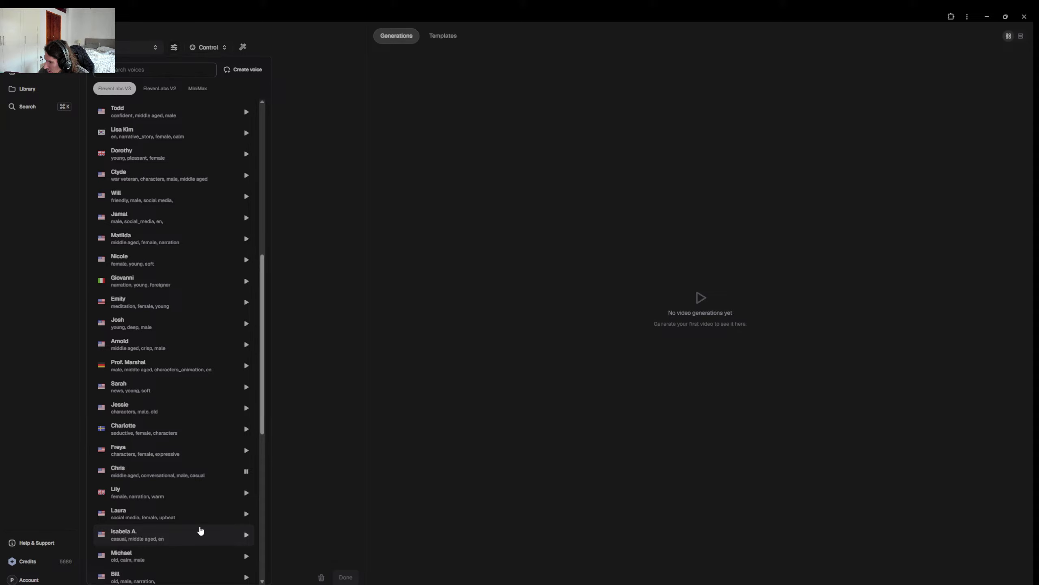
scroll(201, 531, down, 7)
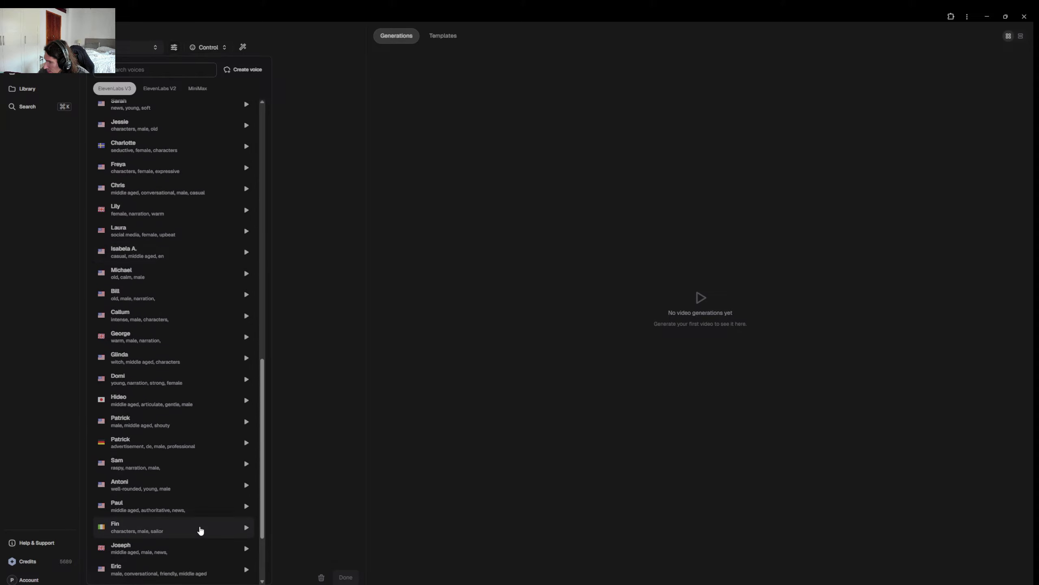
Preview the Callum and Bill voices, and select Bill for the speech.
click(247, 316)
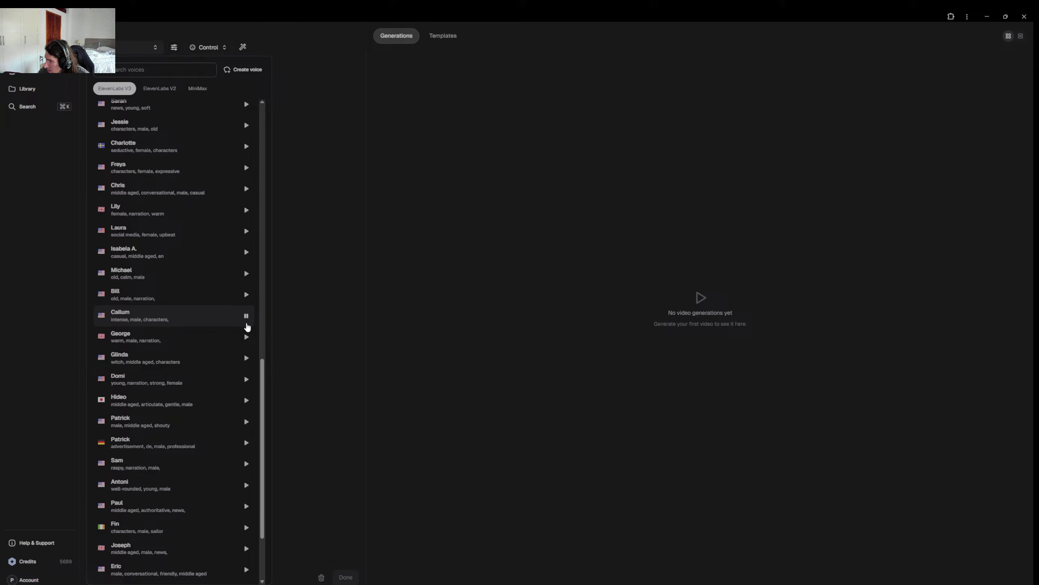
click(247, 295)
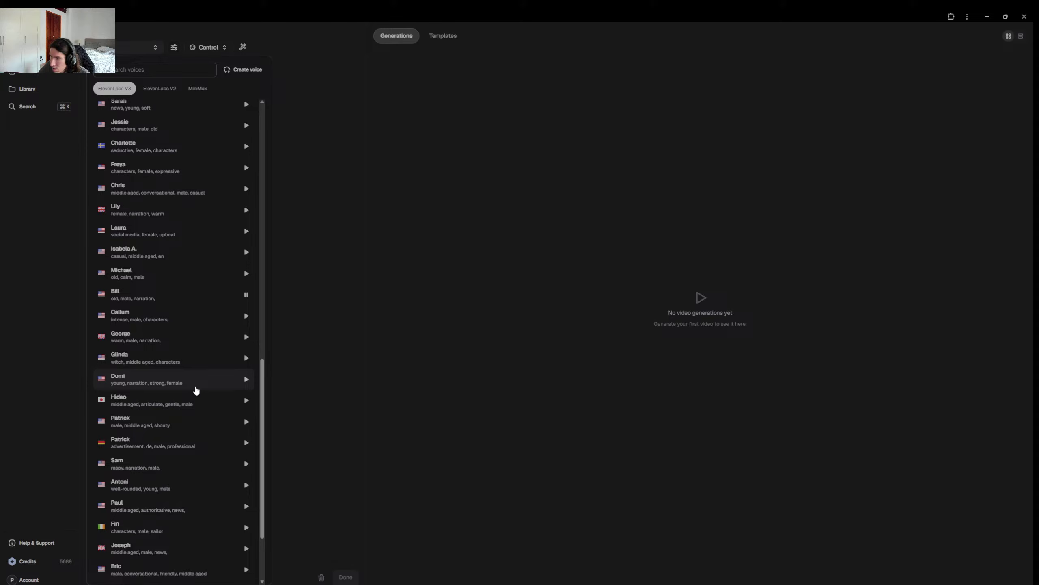
scroll(195, 390, down, 5)
scroll(196, 390, up, 4)
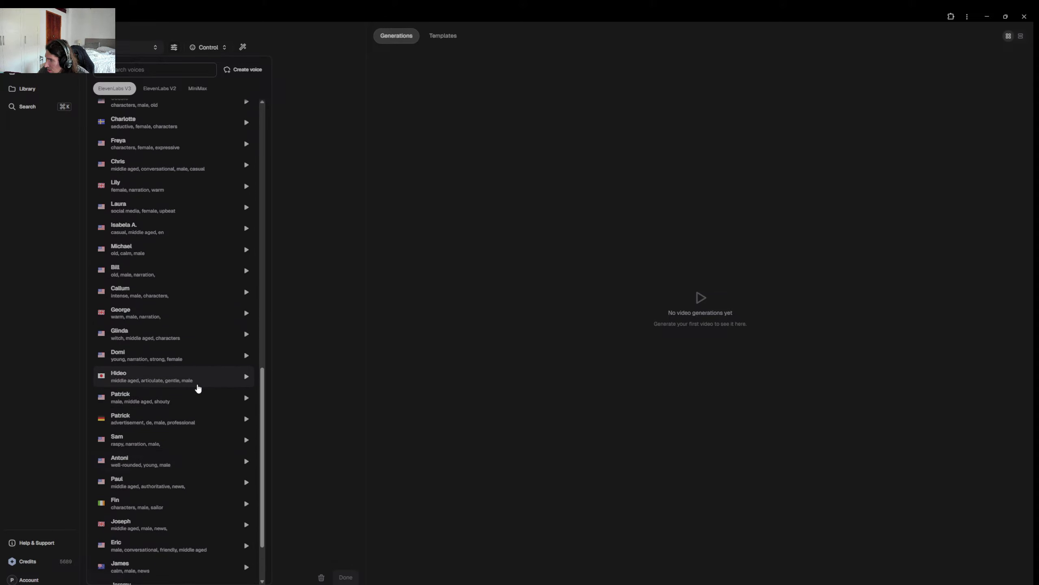
click(179, 280)
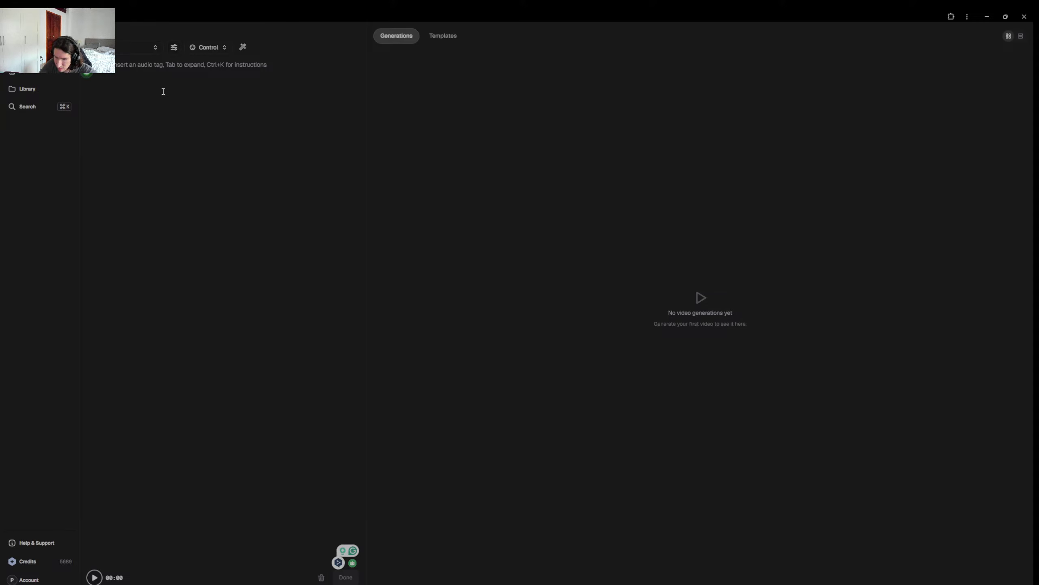
Write the speech script "Hi my name is George the orange cat and I am out on a tricyle ride".
text(Hi)
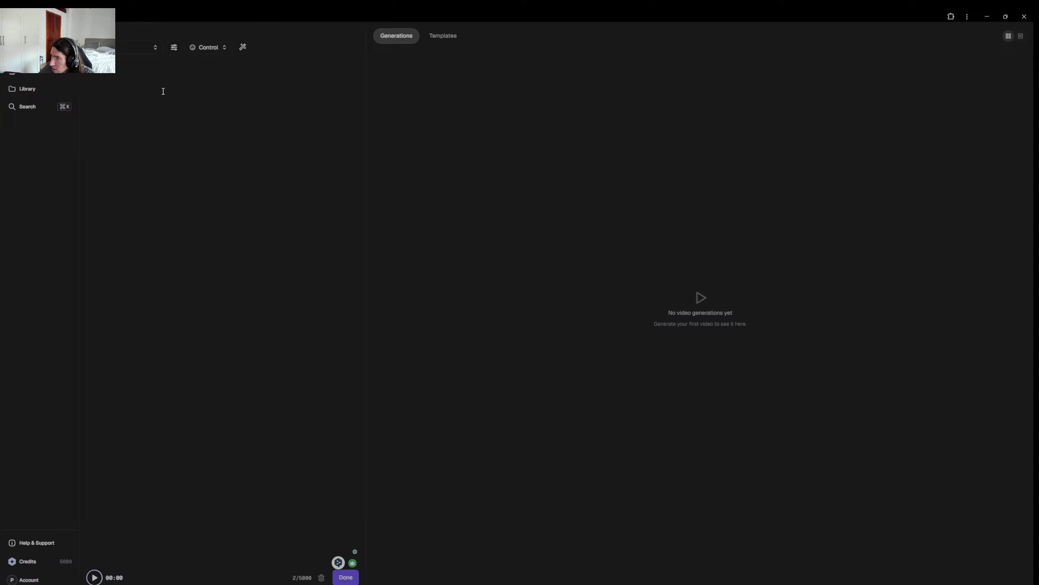
text(e is)
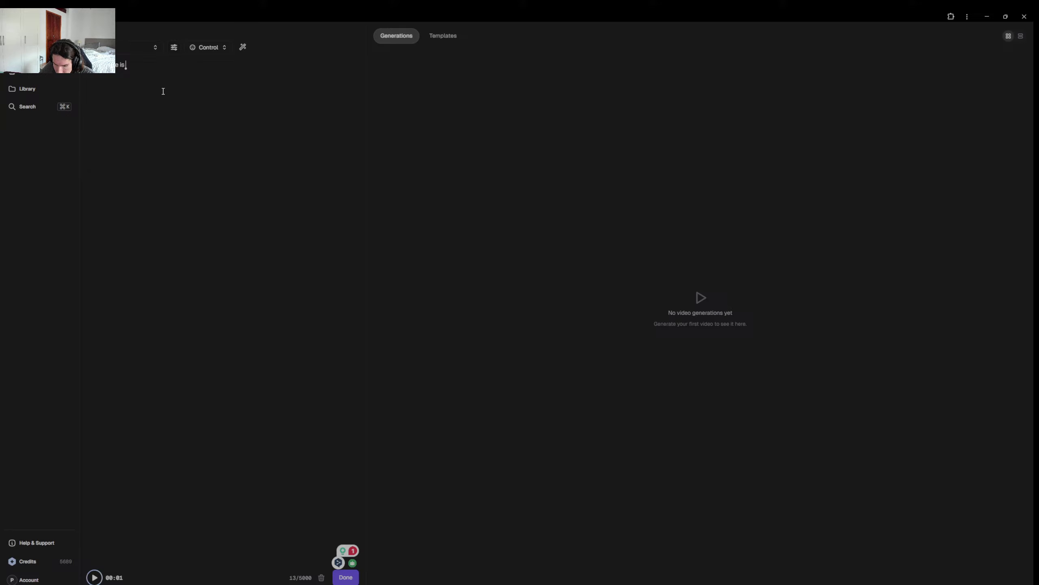
text(George the orange ca)
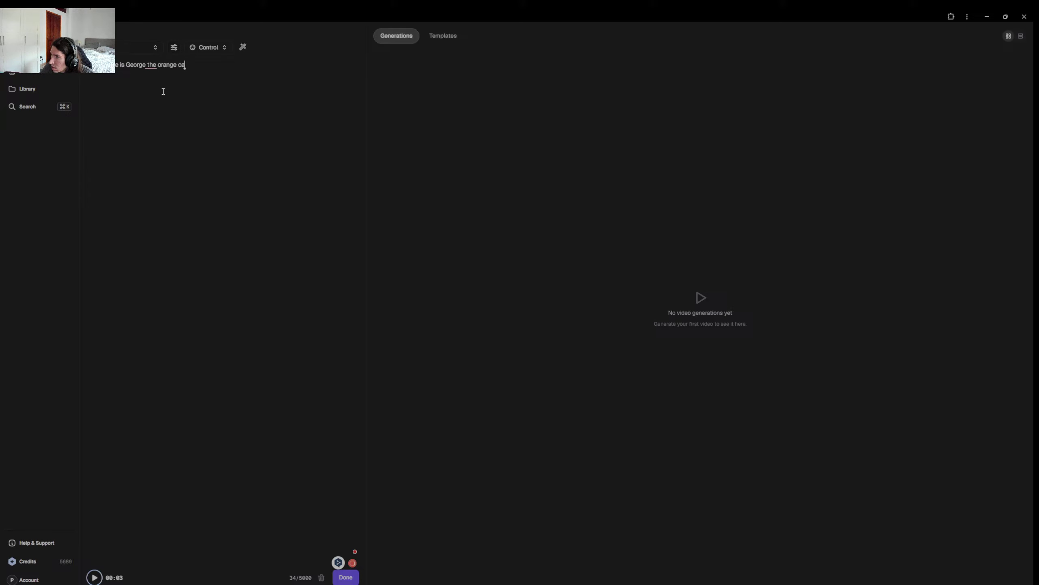
text(t and I a)
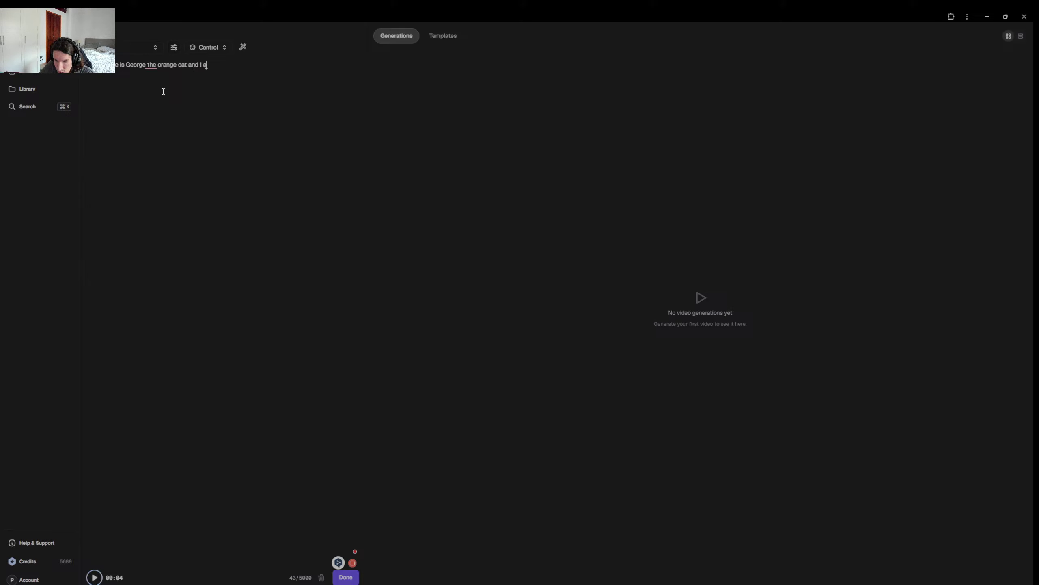
text(m out oin)
key(BackSpace)
key(BackSpace)
text(on a tr)
text(ip)
text(yle ride)
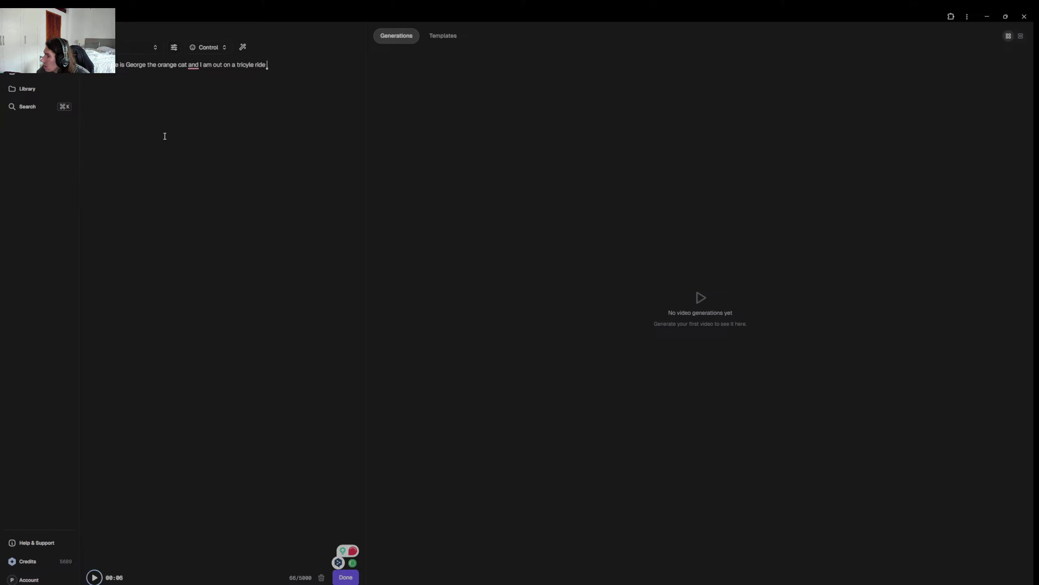
Accept the suggested corrections in the script: commas after "Hi" and "cat", the spelling "tricycle" and a final period.
mouse_move(91, 66)
click(105, 85)
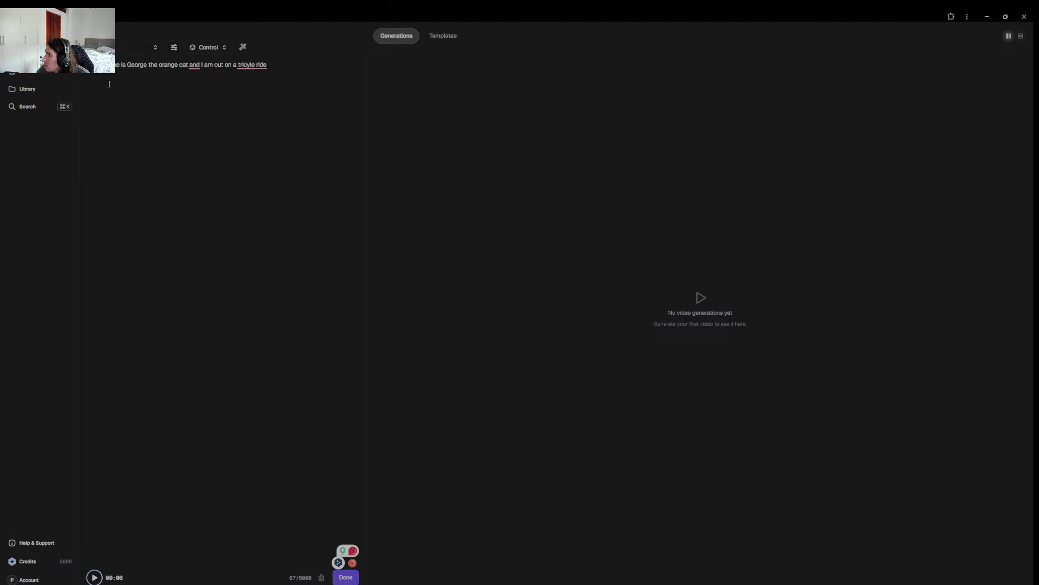
mouse_move(195, 65)
click(199, 84)
mouse_move(250, 65)
click(255, 84)
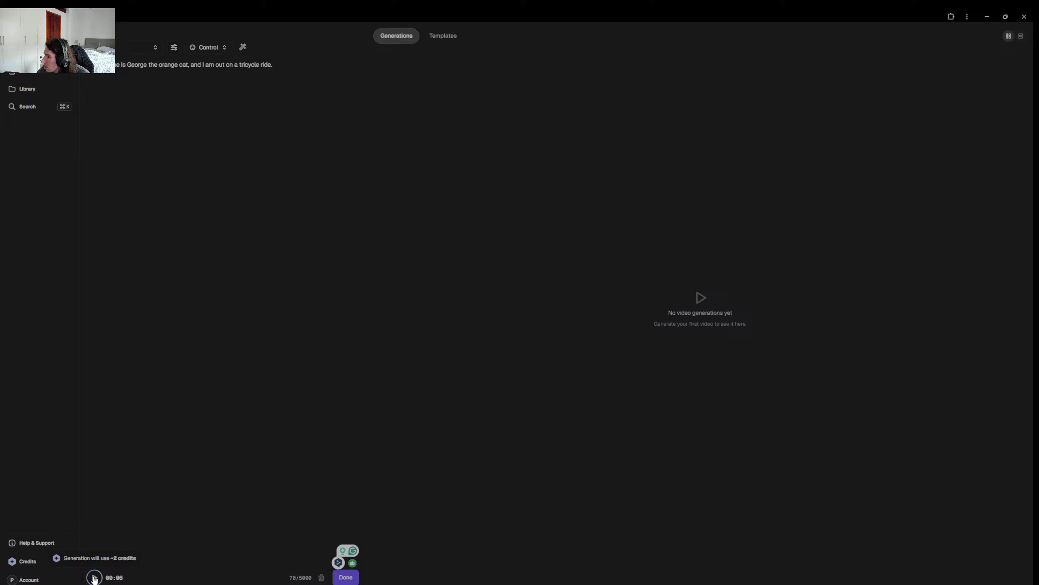
Generate the speech audio from the script and attach it to the video.
click(94, 577)
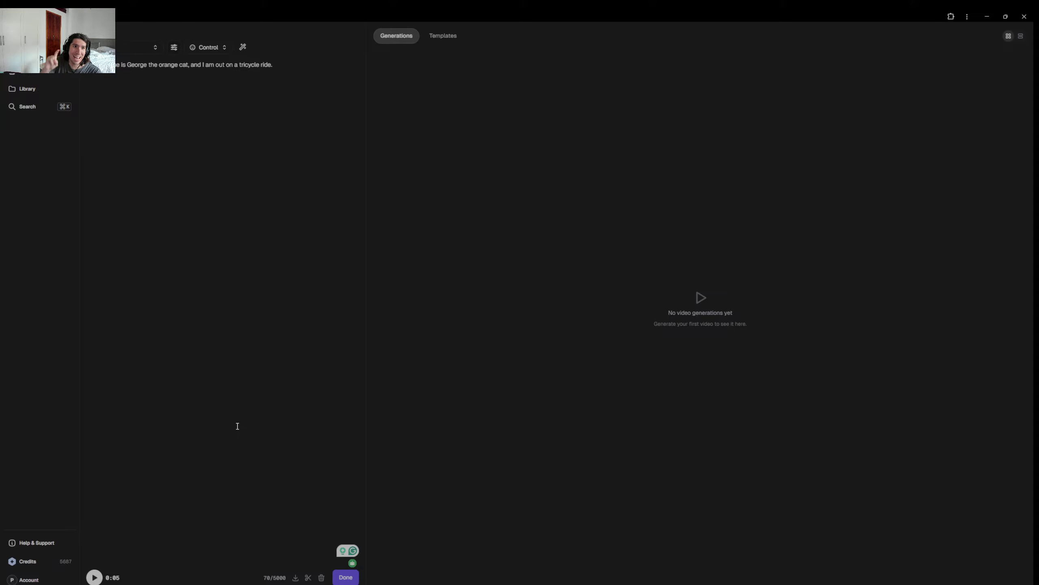
click(346, 577)
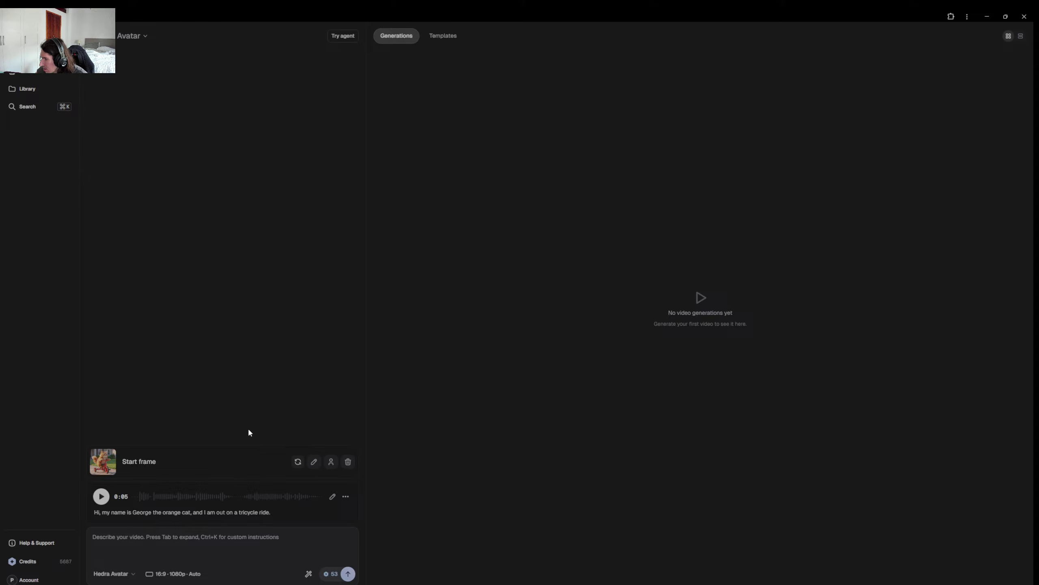
click(179, 545)
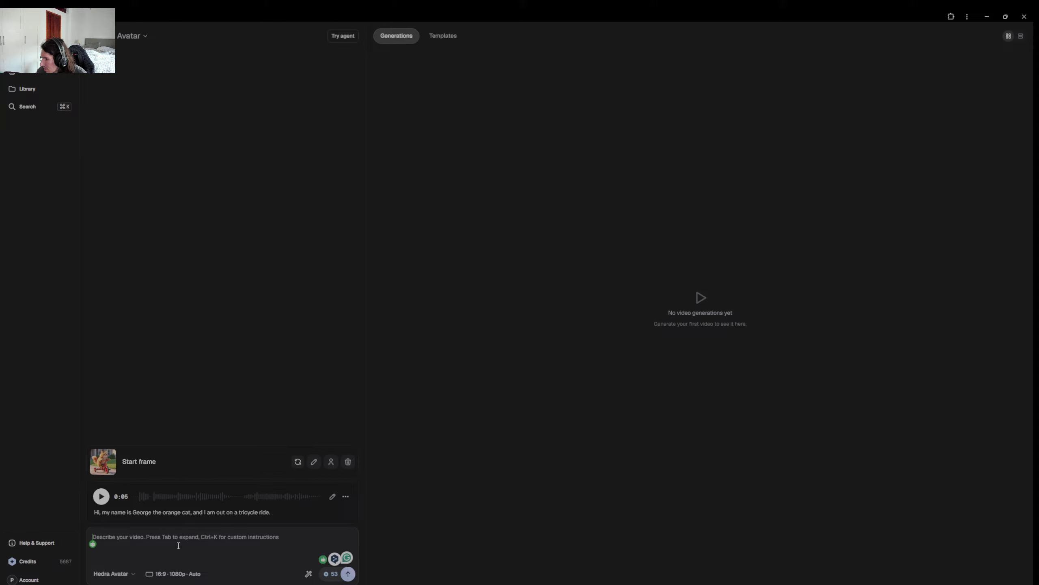
text(G)
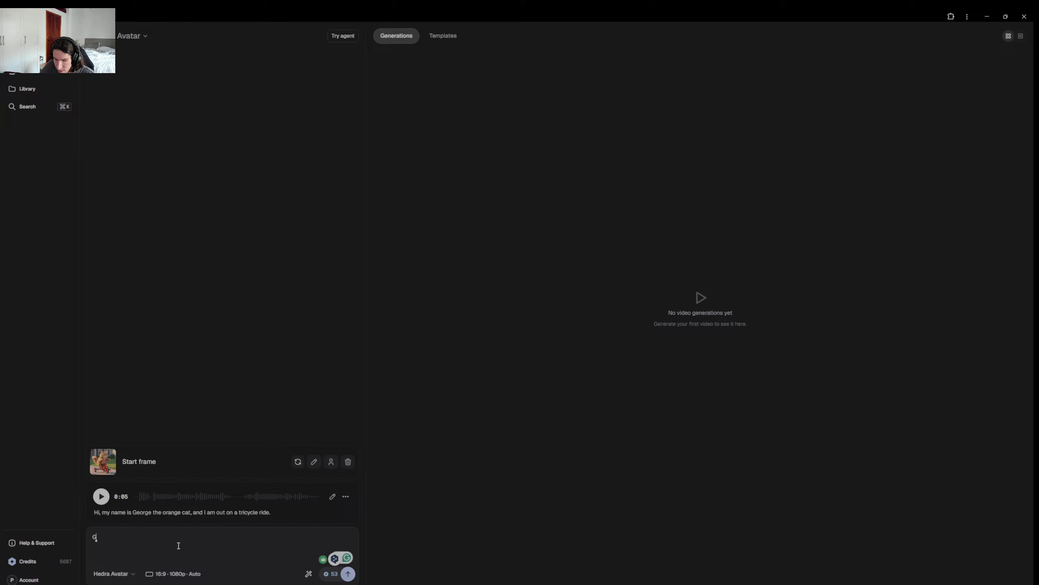
text(eorge)
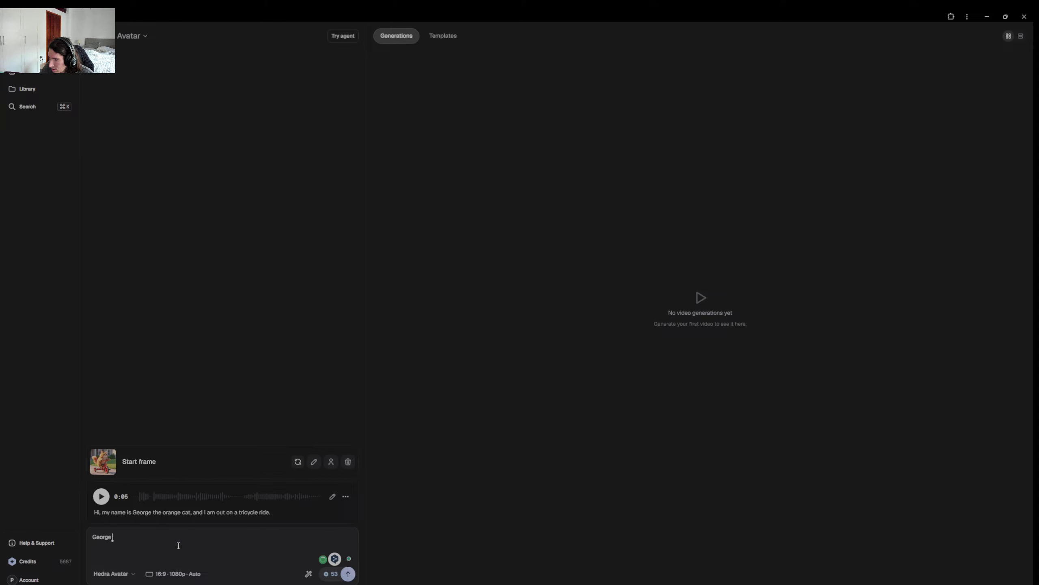
text( ou)
key(BackSpace)
key(super+a)
key(BackSpace)
text(george)
key(ctrl+a)
key(BackSpace)
Write the video prompt "George the organge cat going on a tricyle ride around the block".
text(George the organge cat going o)
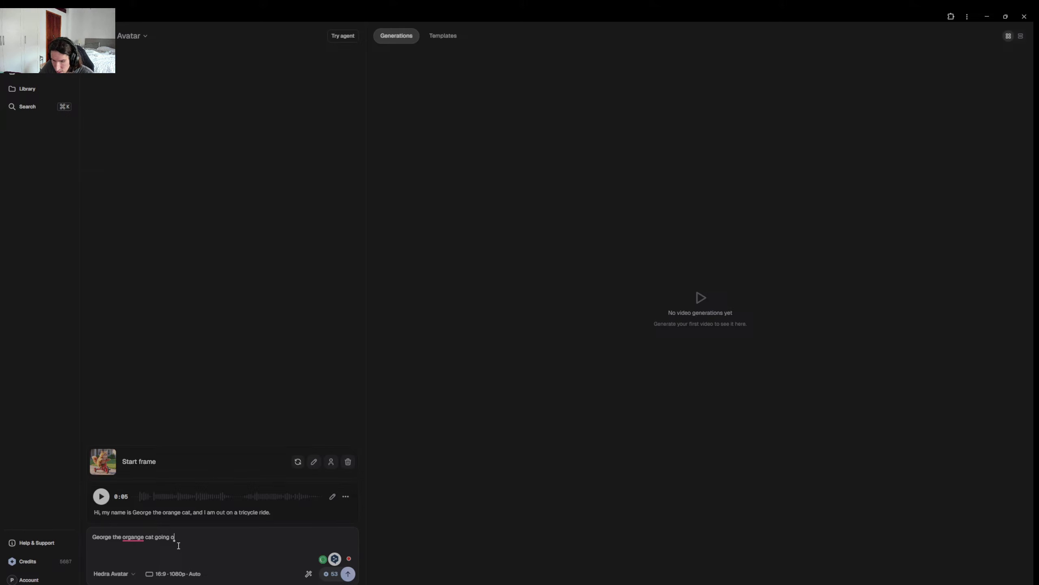
text(n a tri)
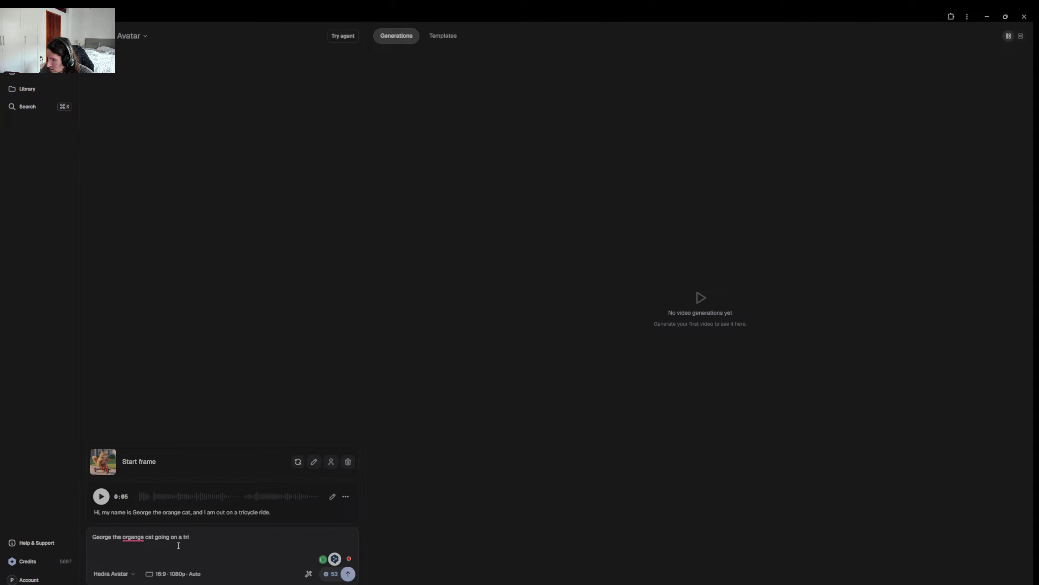
text(cyle rid)
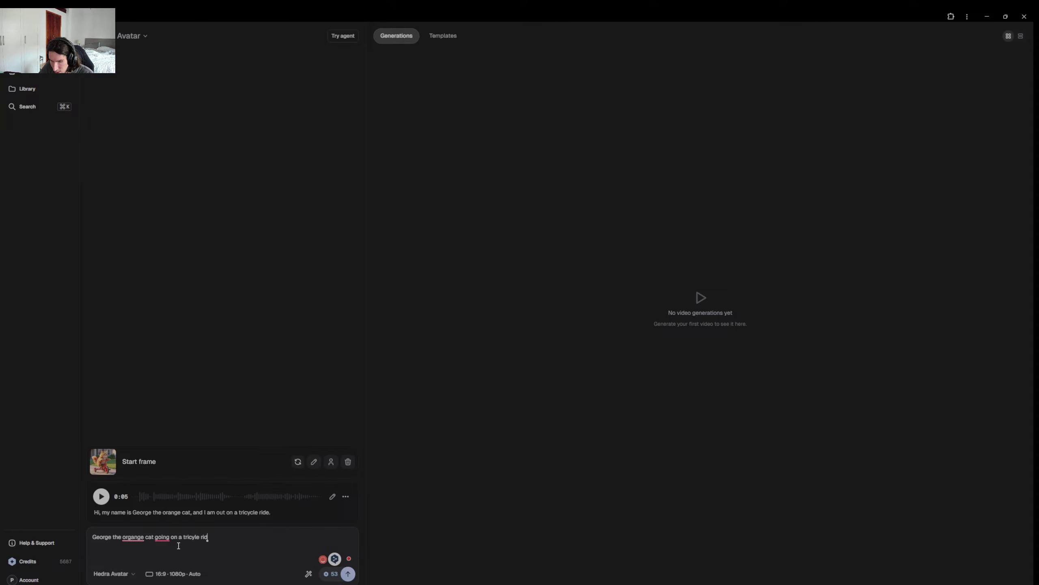
text(e around the black)
key(BackSpace)
key(BackSpace)
key(BackSpace)
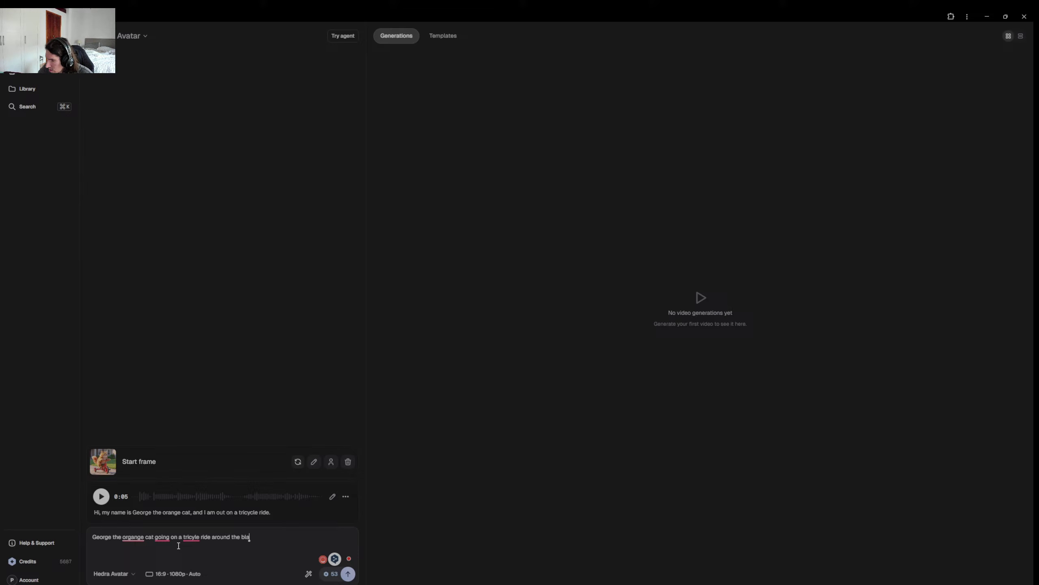
text(ock)
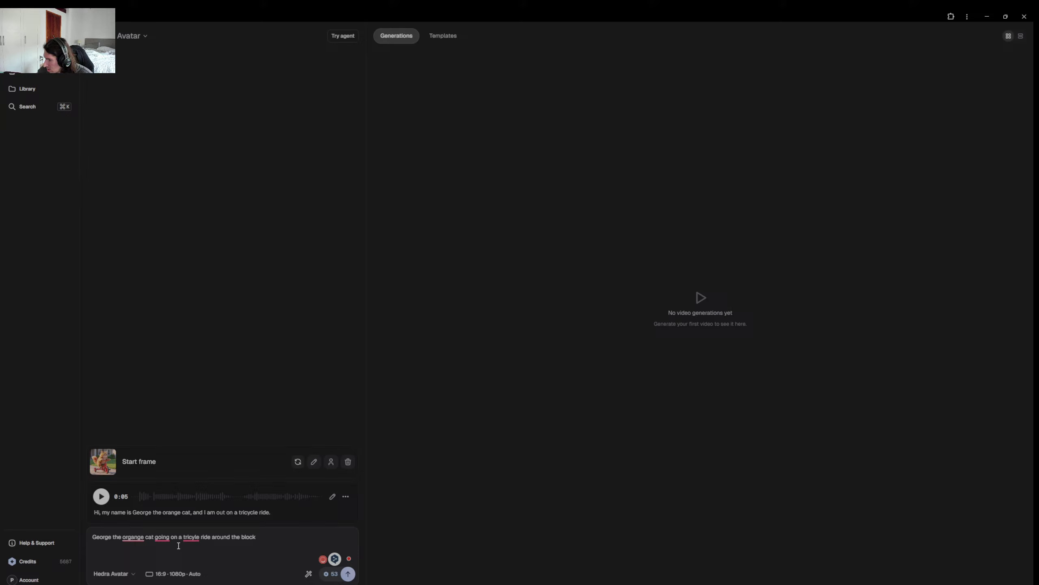
Accept the suggested corrections in the video prompt: "tricycle", "is going" and "orange".
mouse_move(191, 537)
click(208, 488)
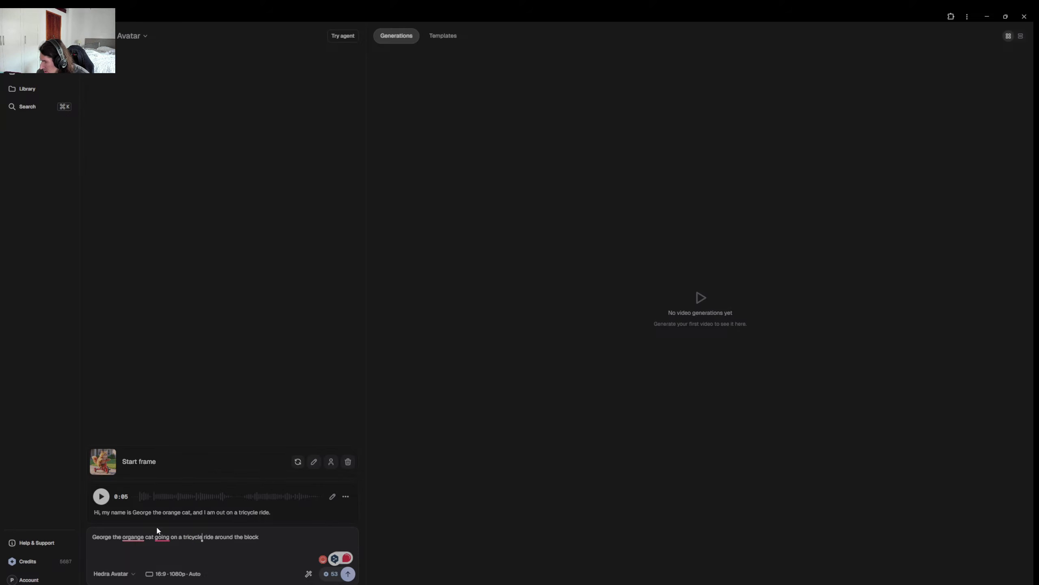
mouse_move(159, 534)
click(176, 488)
click(137, 502)
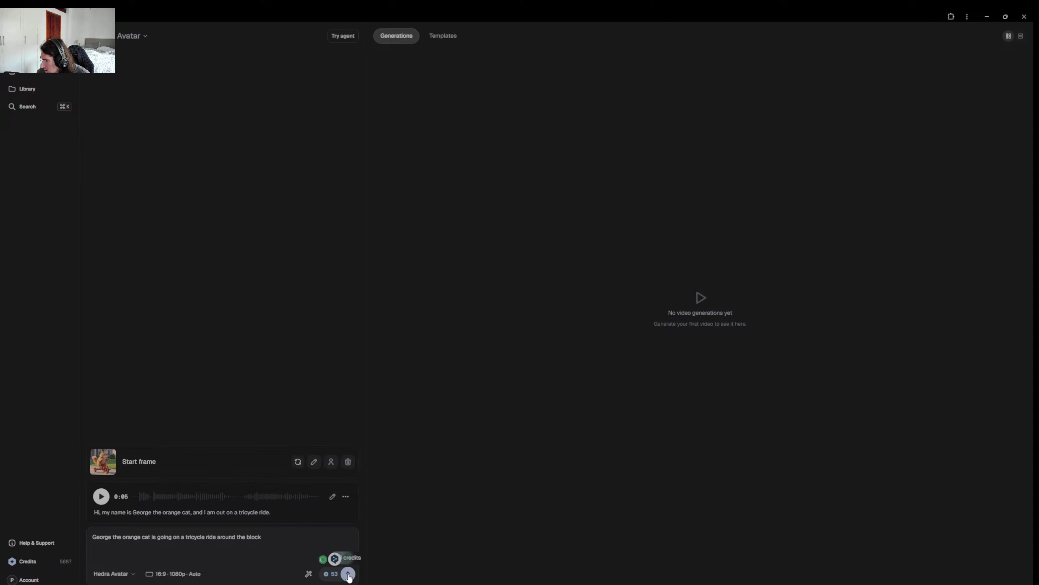
Enhance the video prompt automatically and accept the corrections "The camera" and "front side" in its Cinematography paragraph.
click(308, 574)
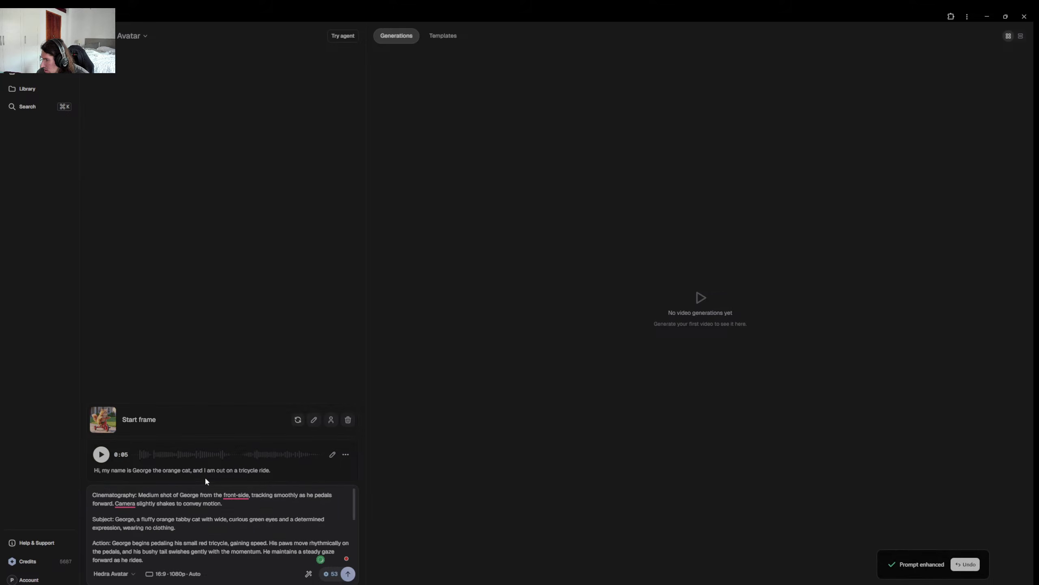
click(228, 494)
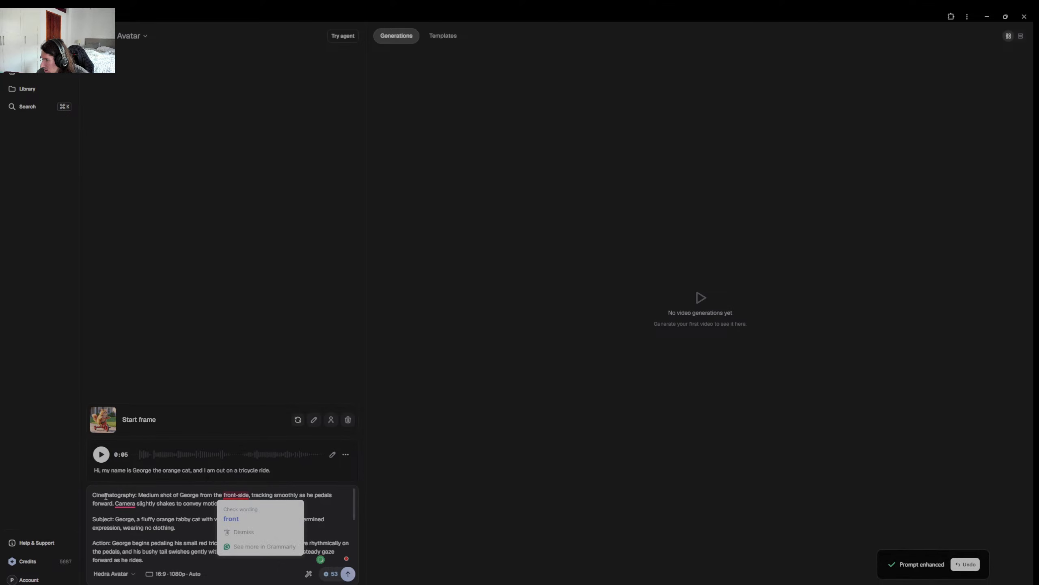
mouse_move(120, 503)
click(136, 445)
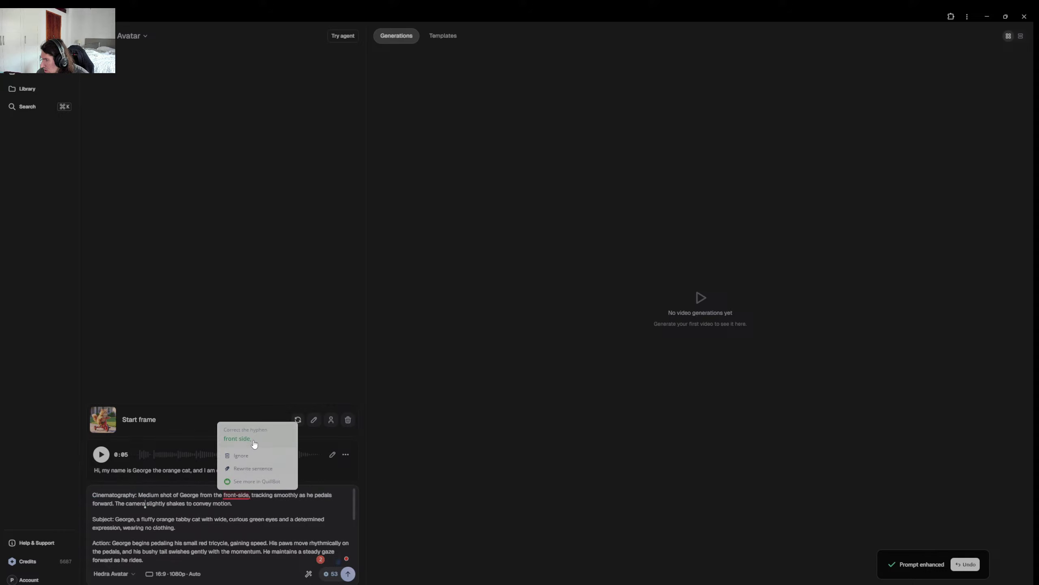
click(253, 443)
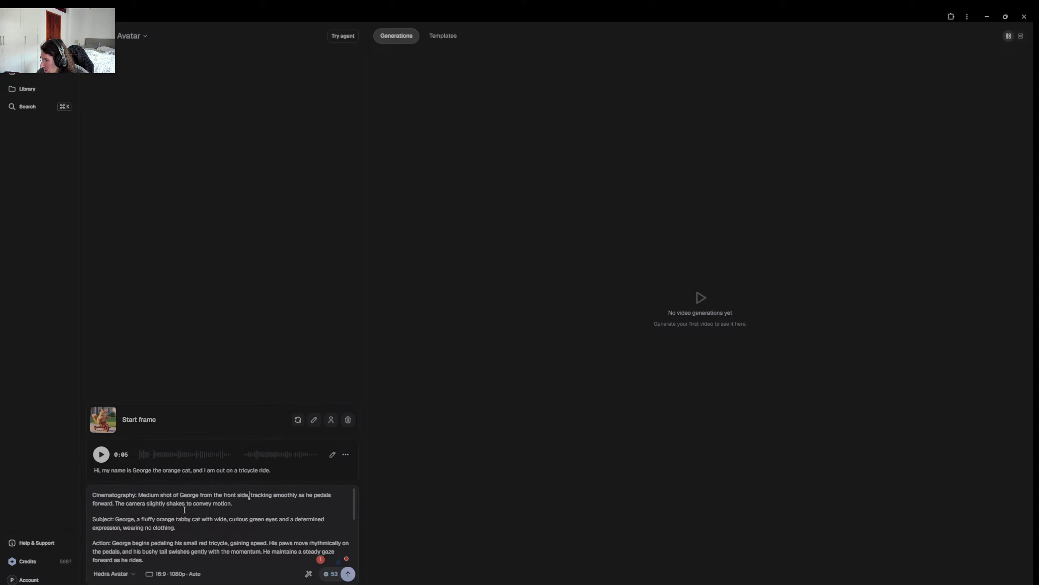
Correct the prompt's SFX paragraph to read "chirping birds, and ambient neighborhood sounds", removing the duplicated "and".
scroll(244, 525, down, 5)
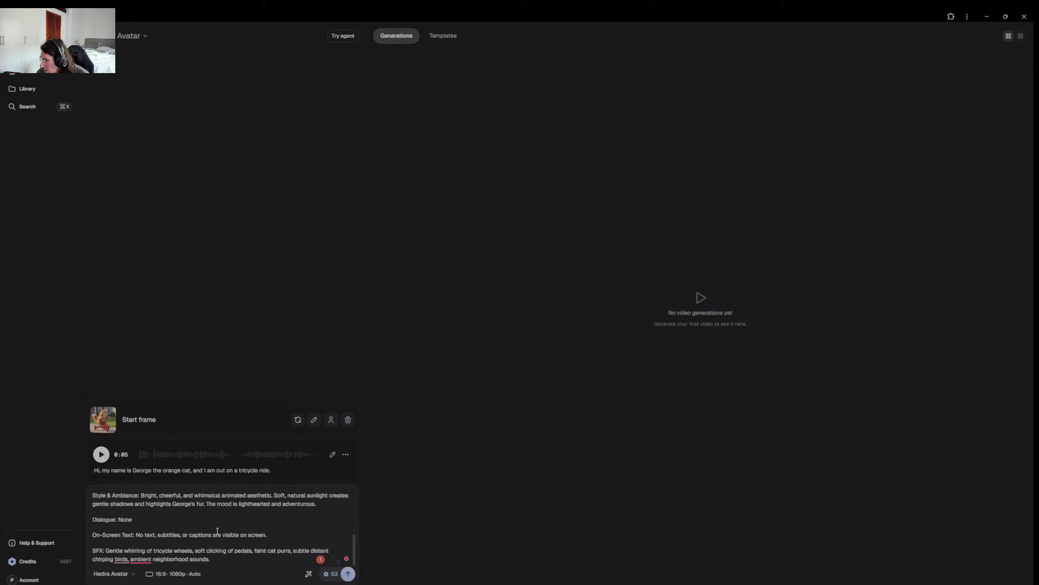
click(159, 519)
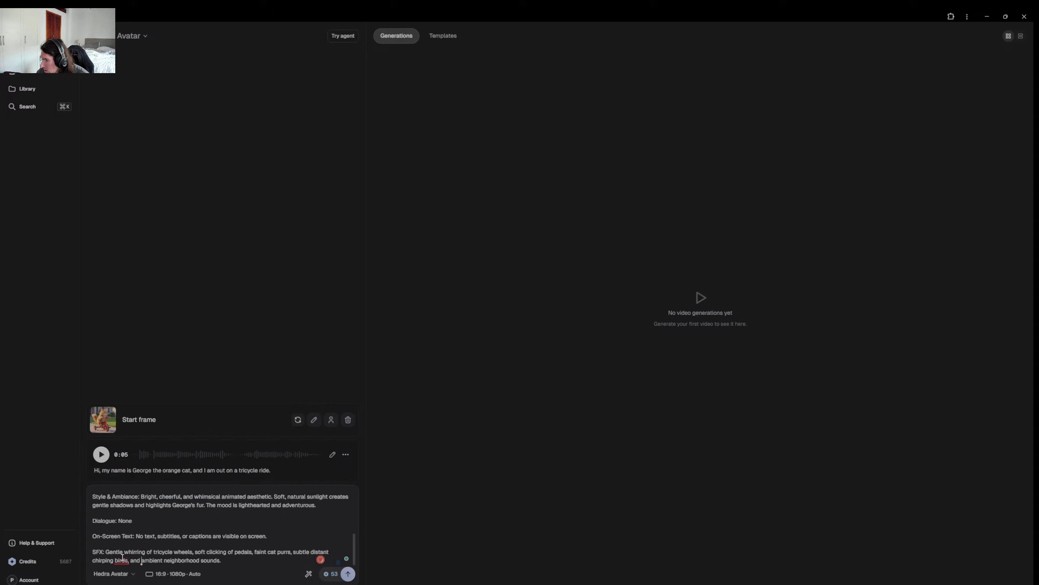
mouse_move(119, 559)
click(138, 503)
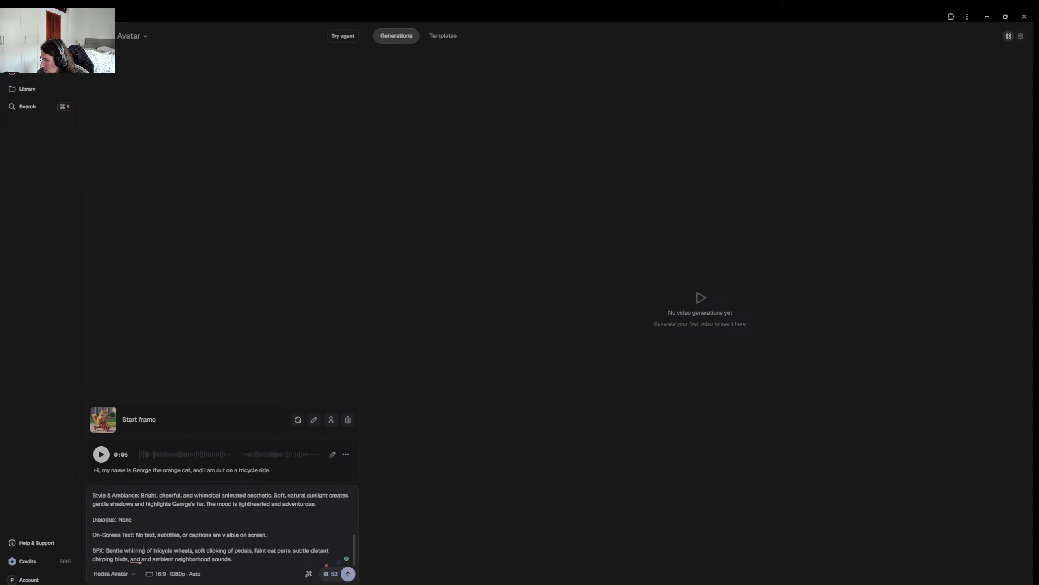
mouse_move(137, 559)
click(162, 517)
Generate the video with the Hedra Avatar model and again with the Hedra Omnia model, both at 16:9 and 1080p.
scroll(148, 536, up, 5)
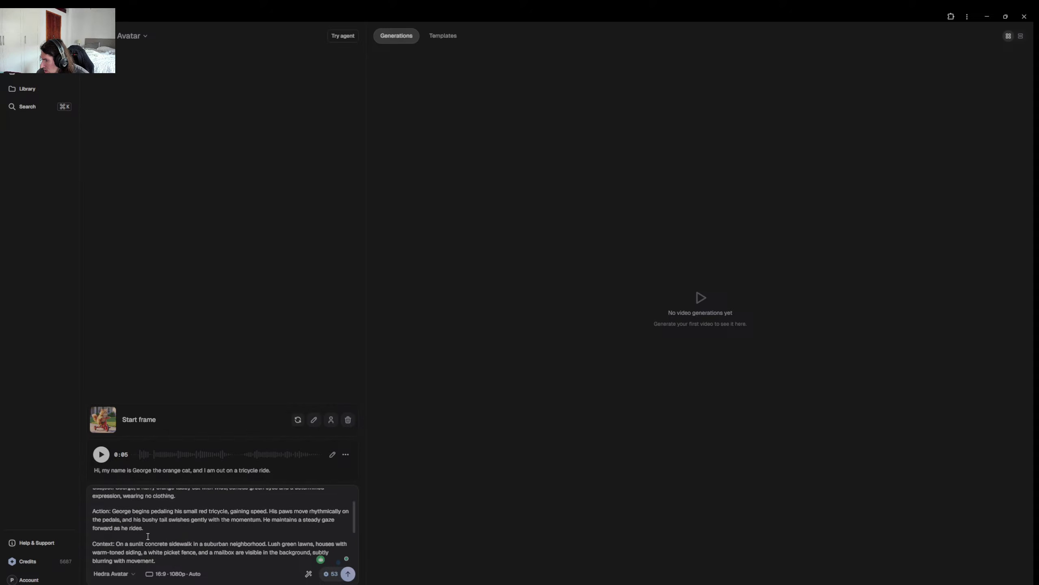
click(348, 574)
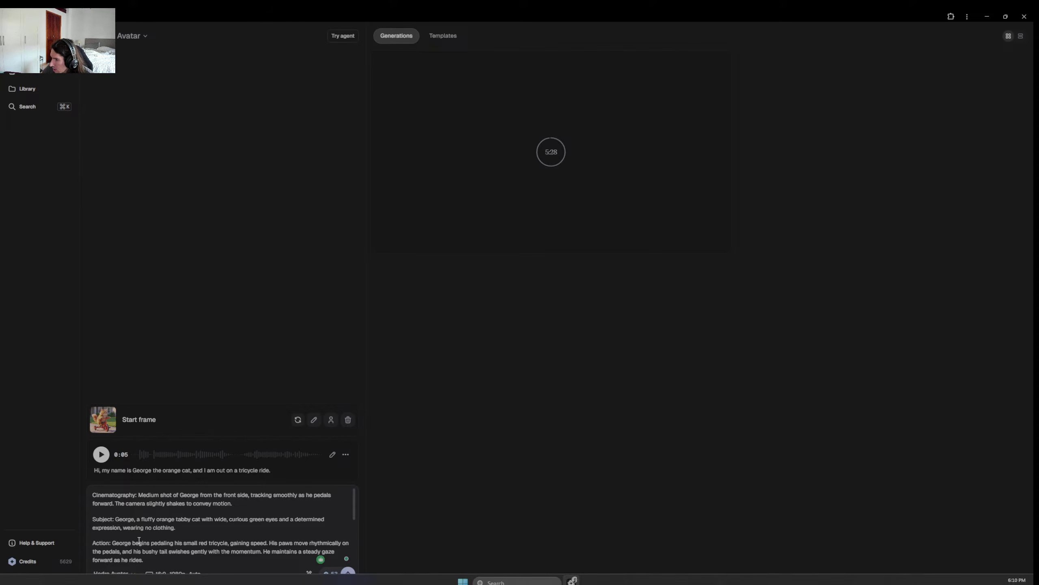
click(120, 574)
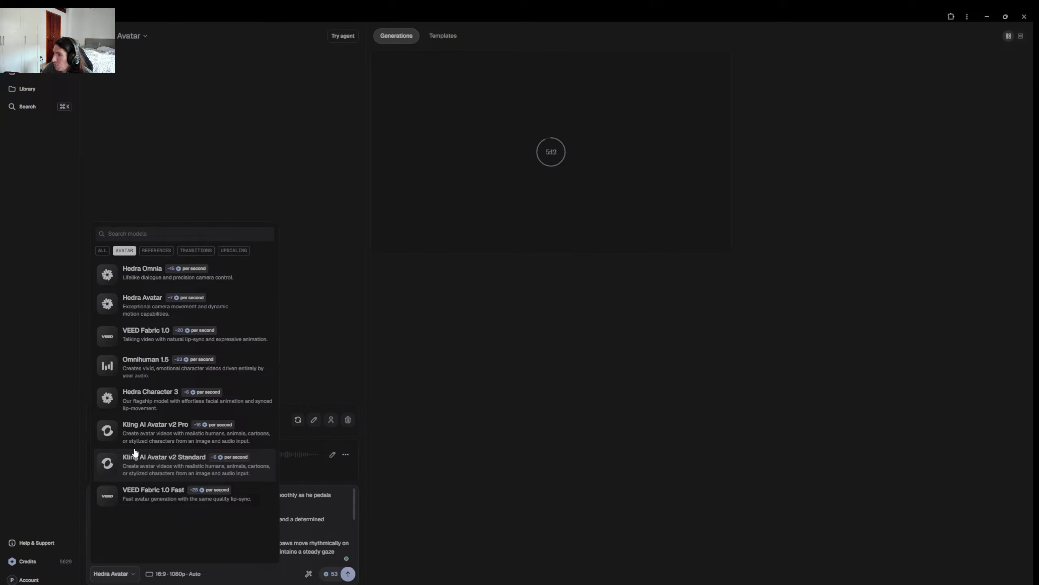
click(167, 275)
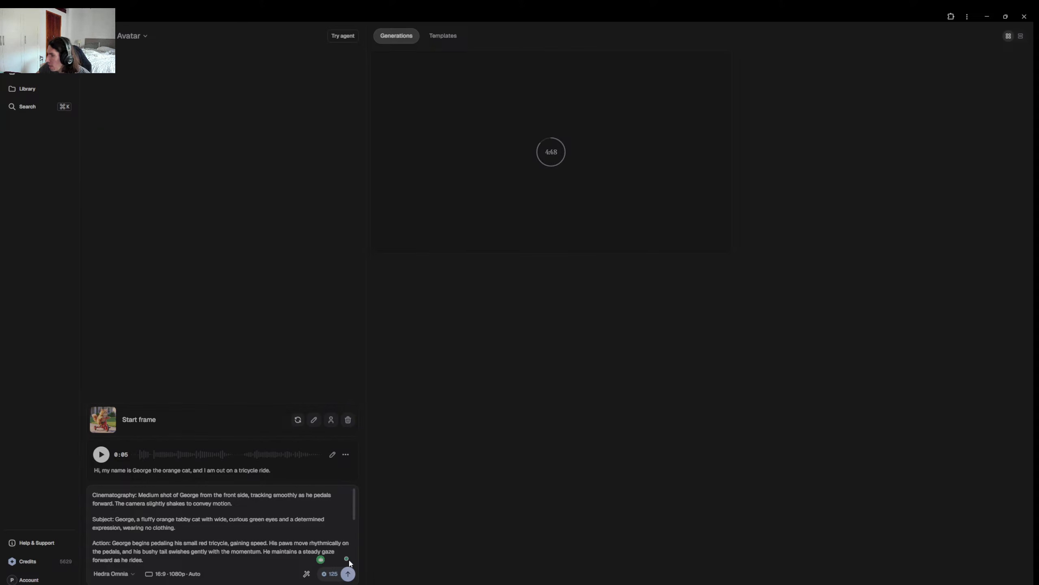
click(349, 573)
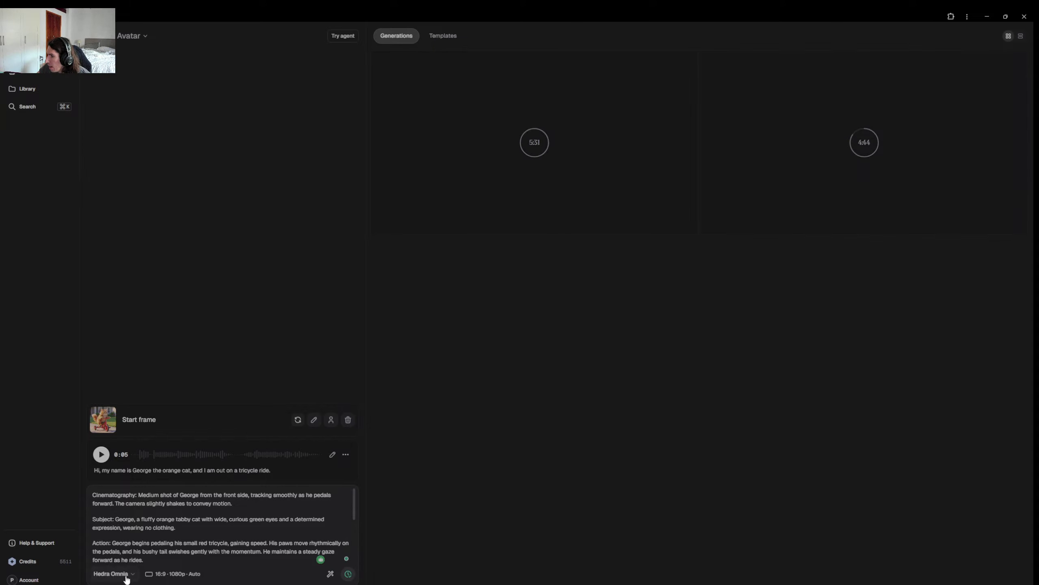
Generate two more versions of the video, one with Omnihuman 1.5 at 1080p and one with VEED Fabric 1.0 at 720p.
click(110, 573)
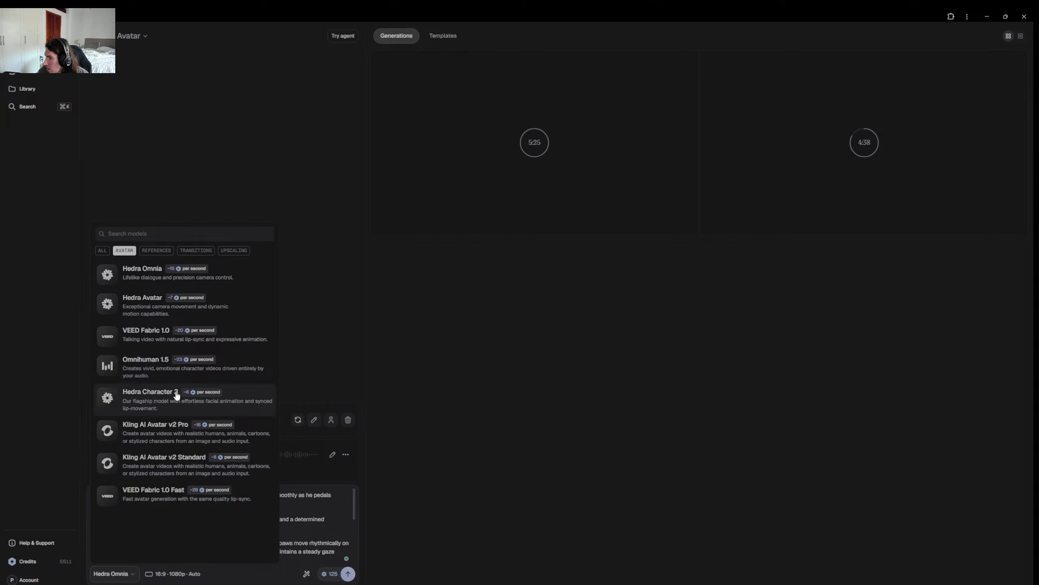
click(172, 374)
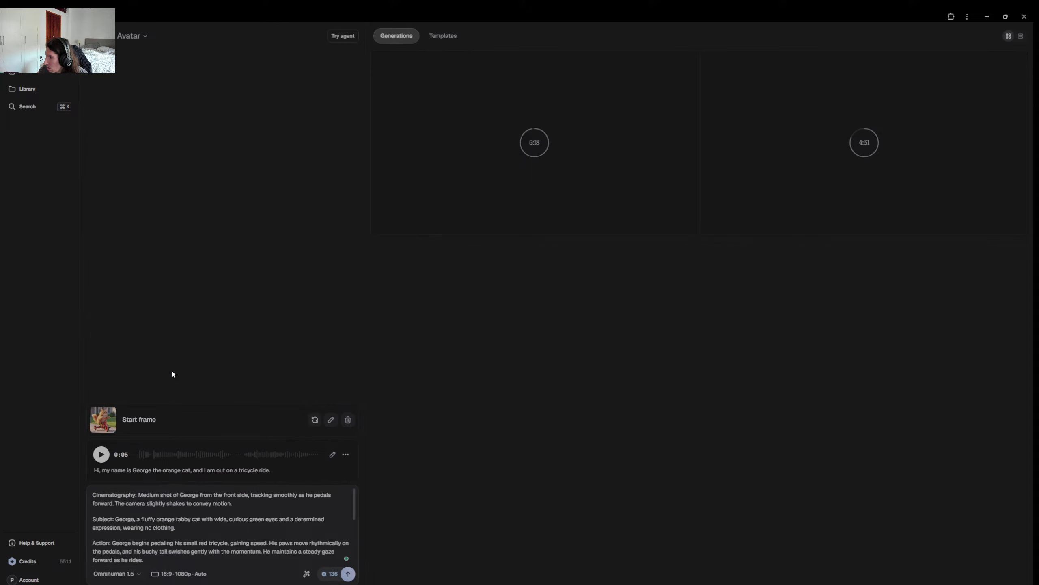
click(348, 574)
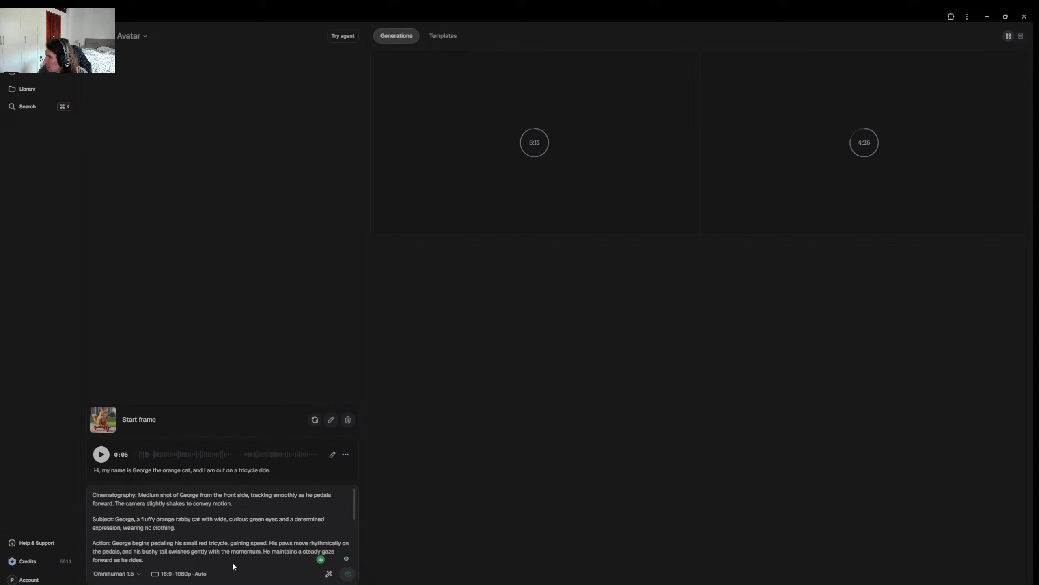
click(123, 579)
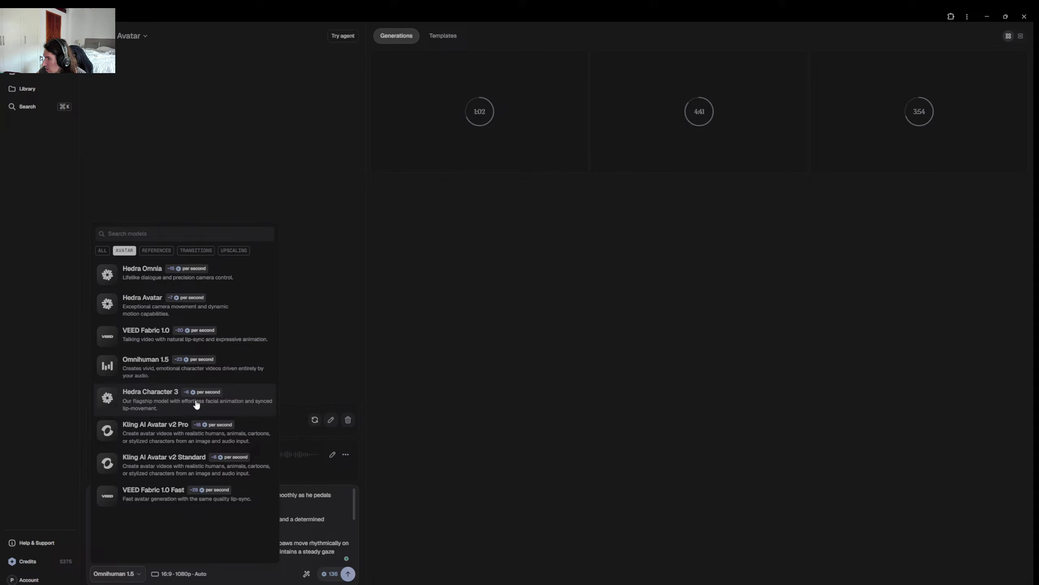
click(202, 342)
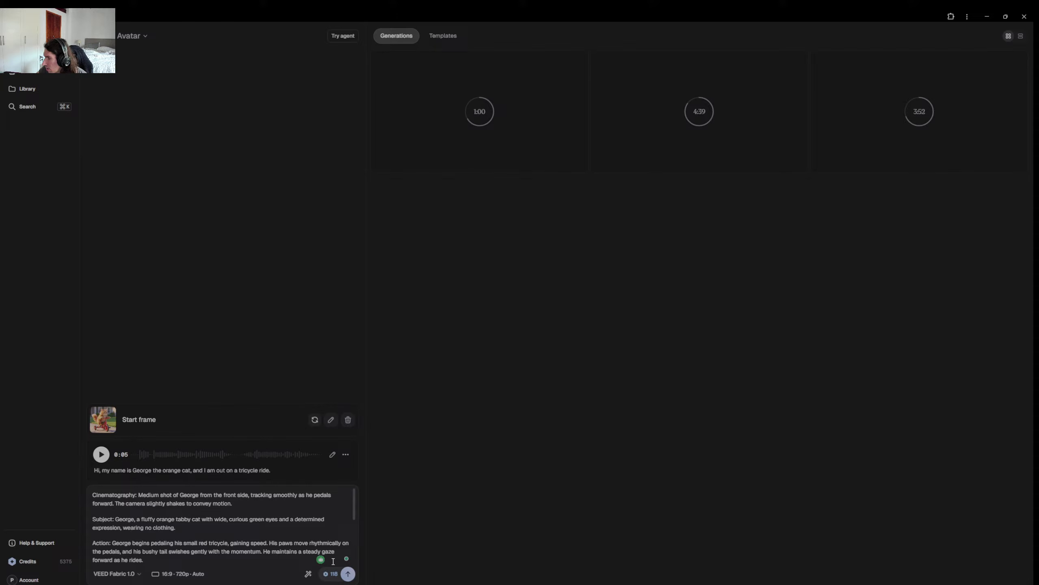
click(348, 573)
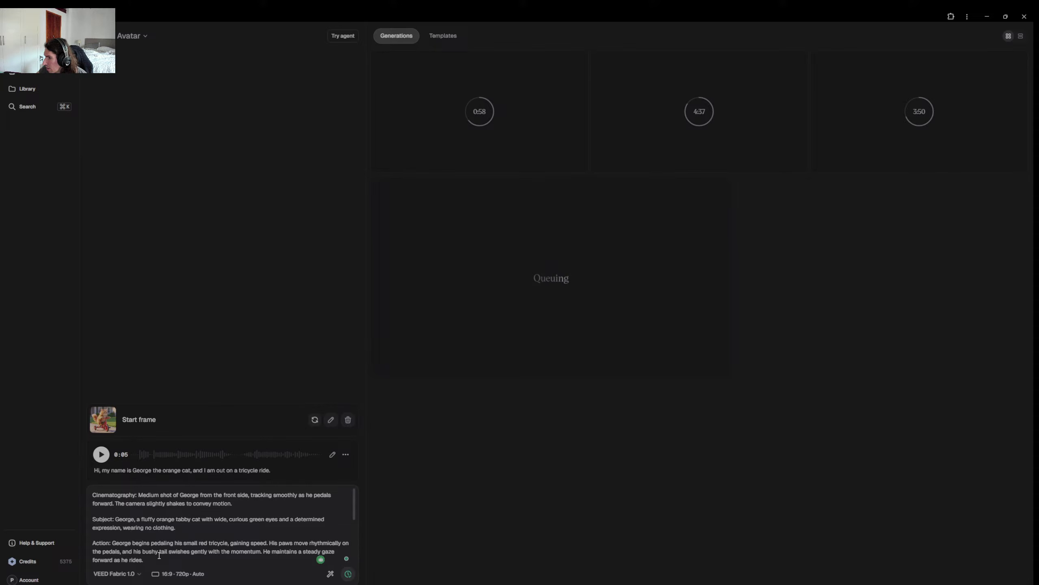
click(122, 575)
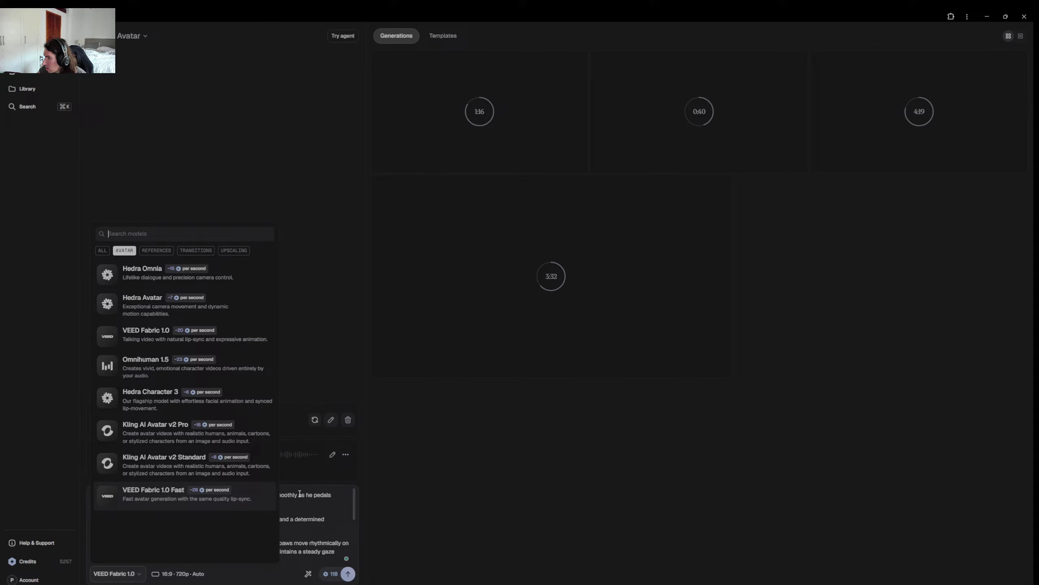
click(333, 523)
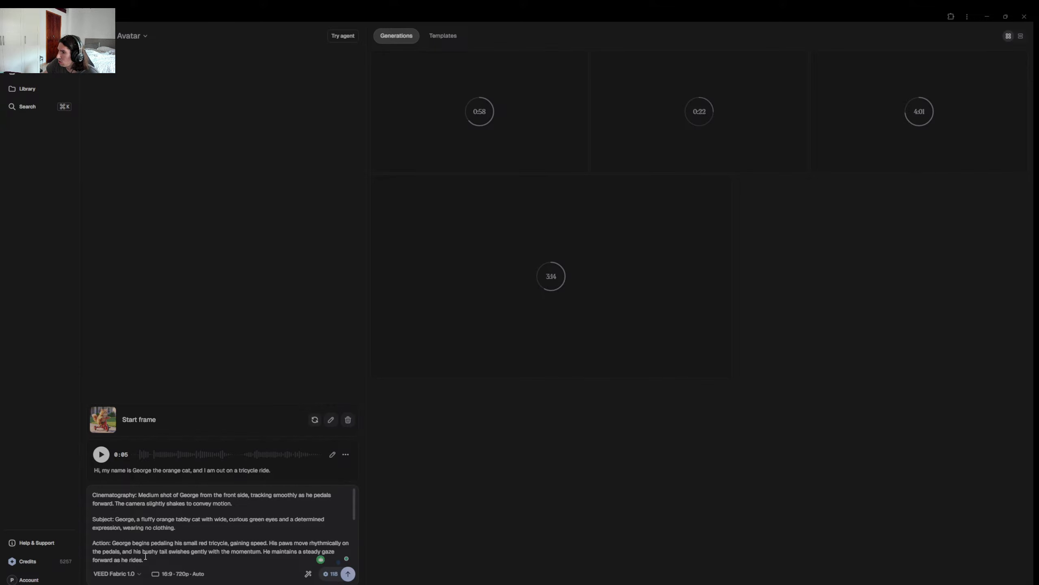
click(123, 573)
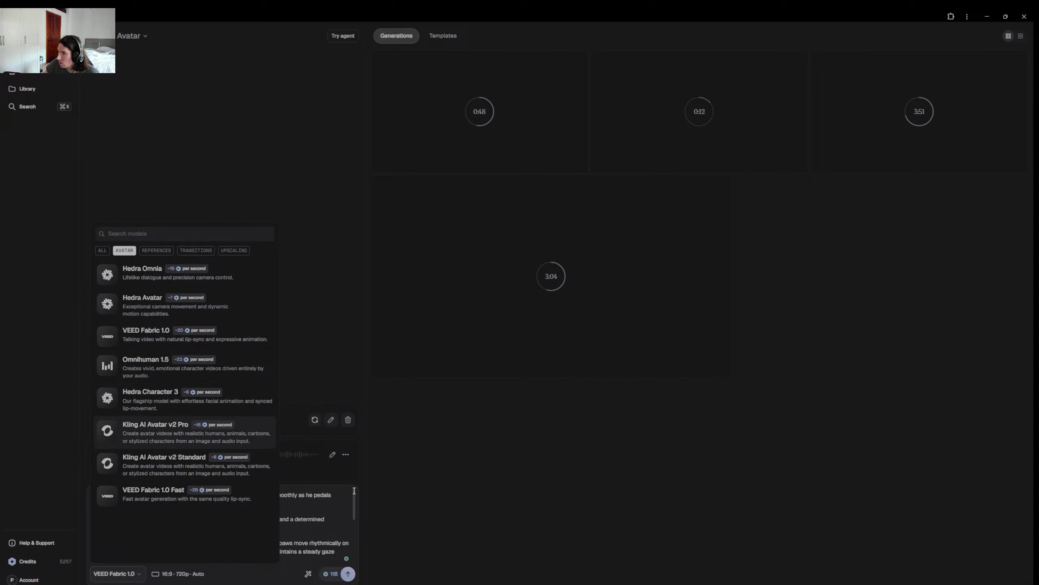
click(335, 495)
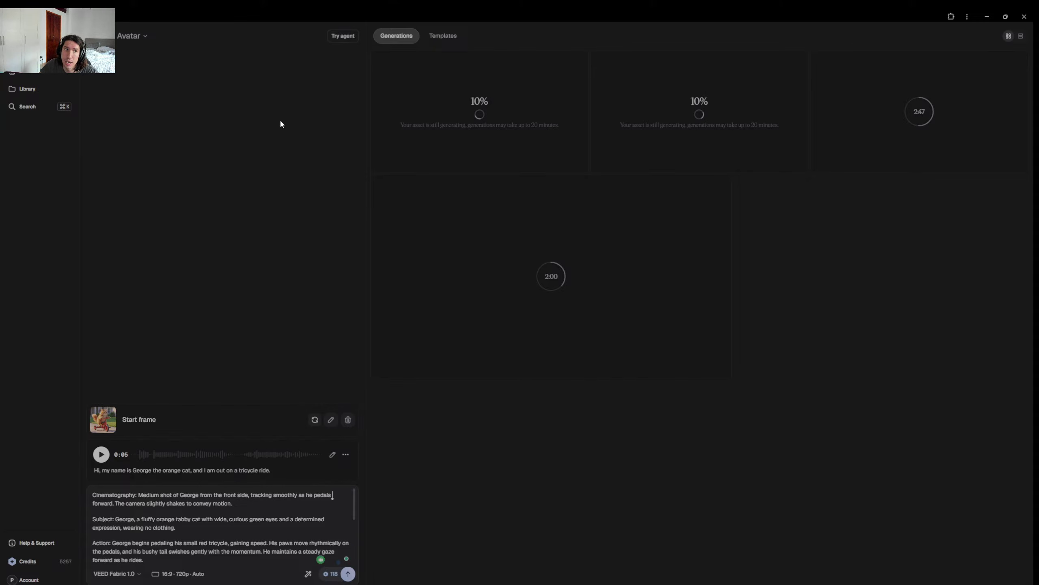
click(147, 36)
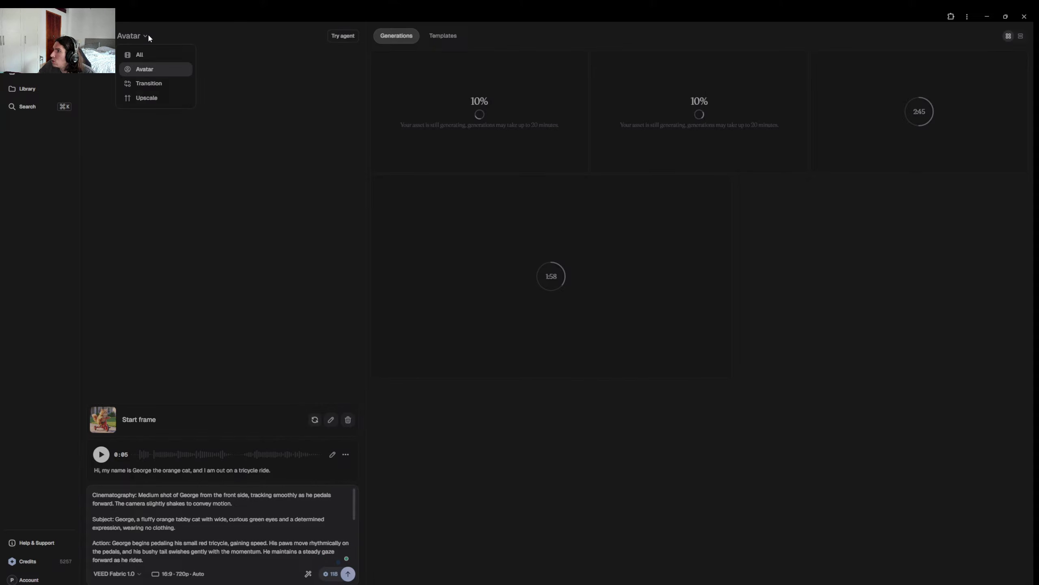
click(148, 36)
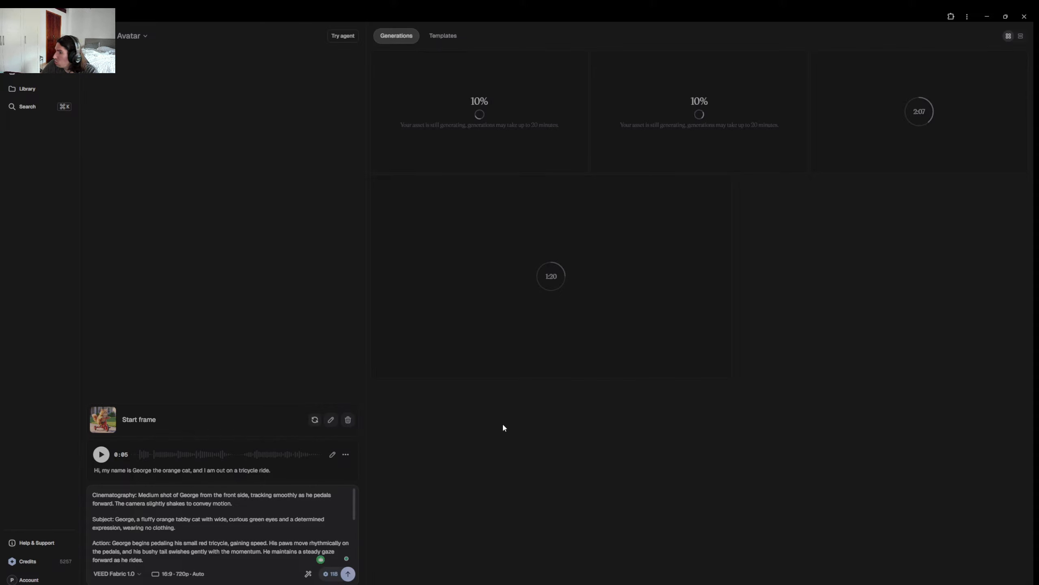
Clear the speech audio from the video setup and copy the entire video prompt.
click(346, 454)
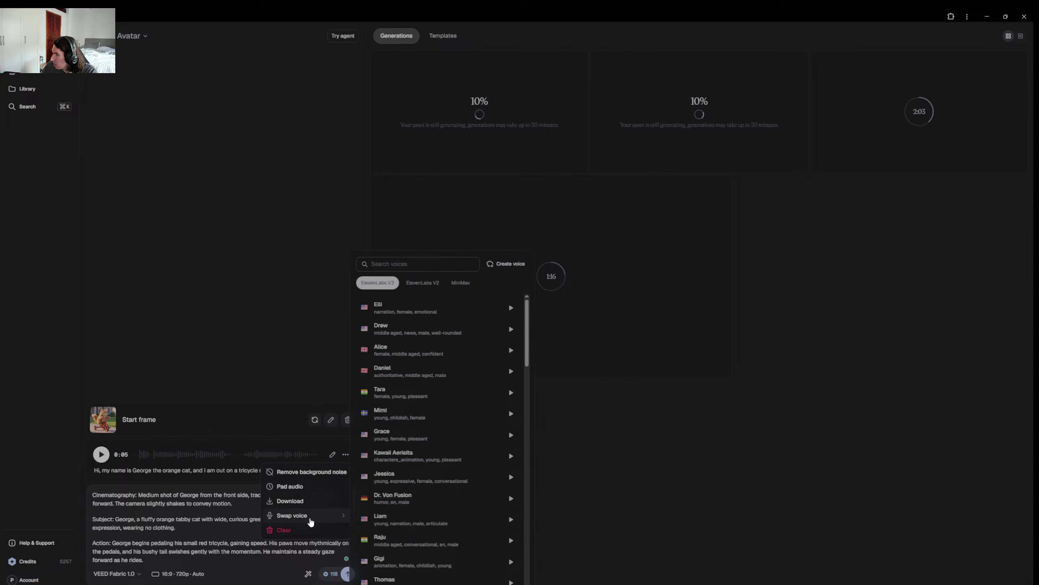
click(296, 533)
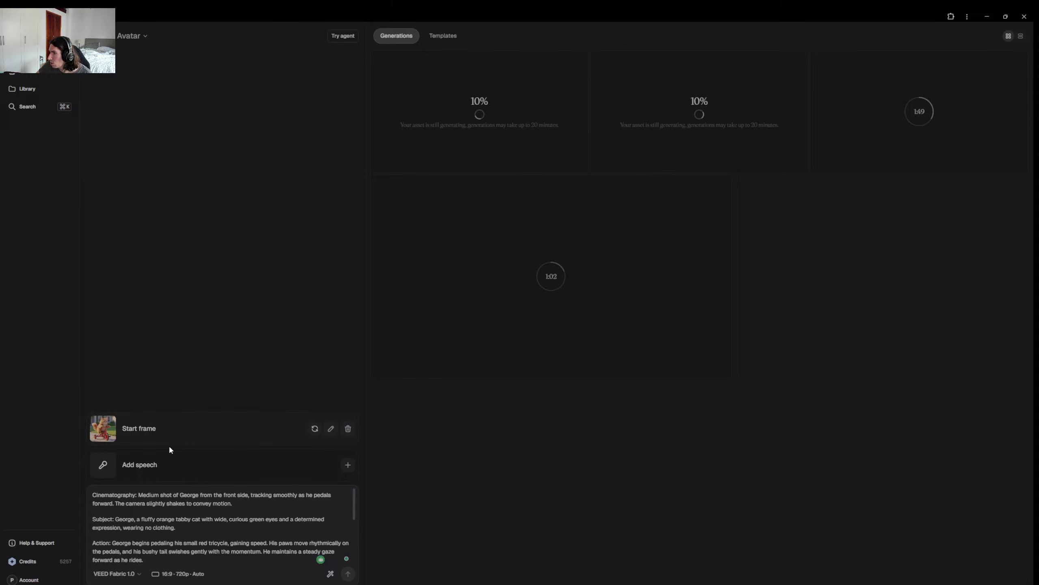
key(ctrl+a)
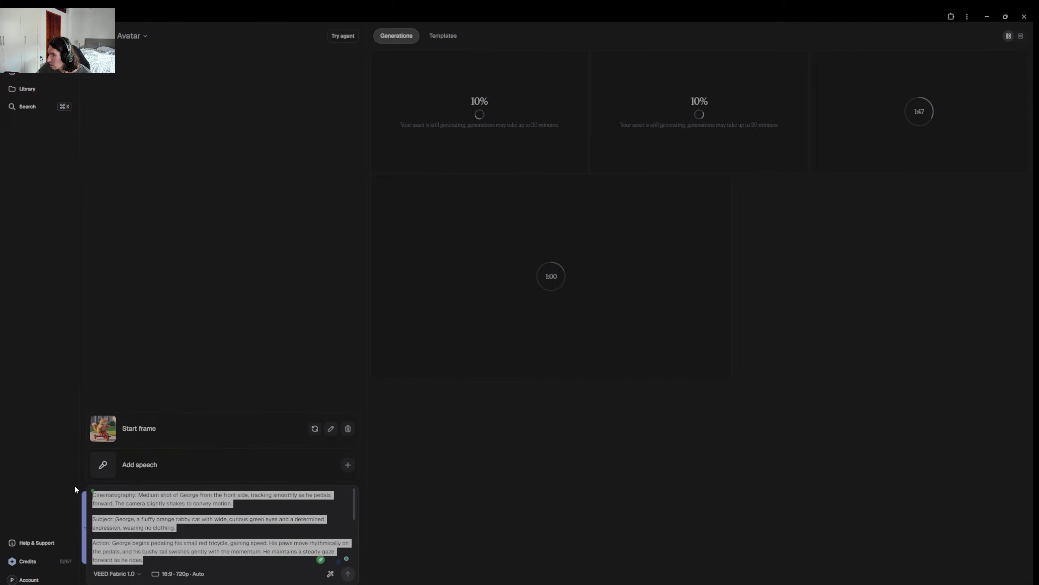
right_click(152, 504)
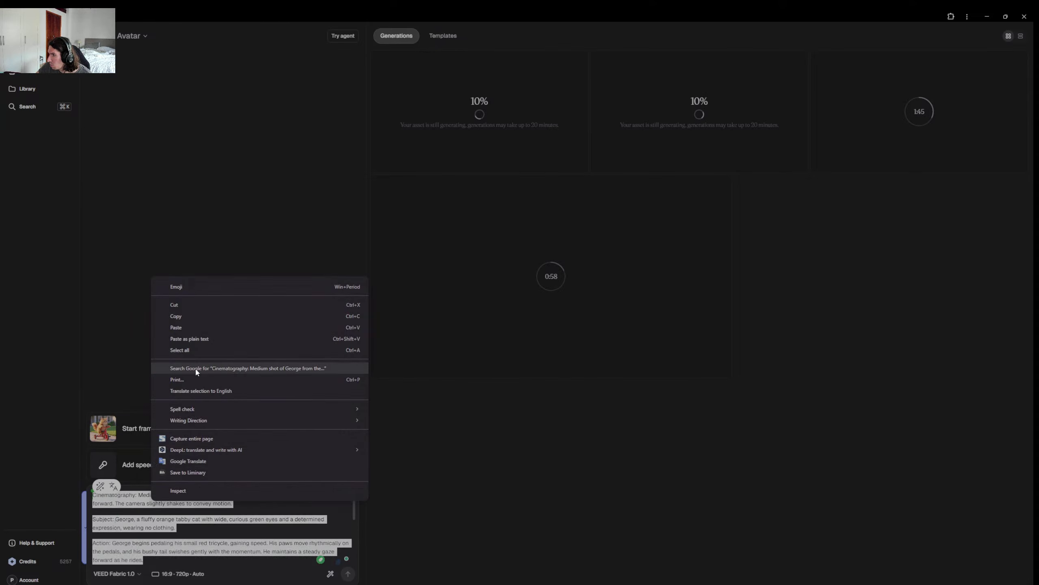
click(200, 312)
click(335, 501)
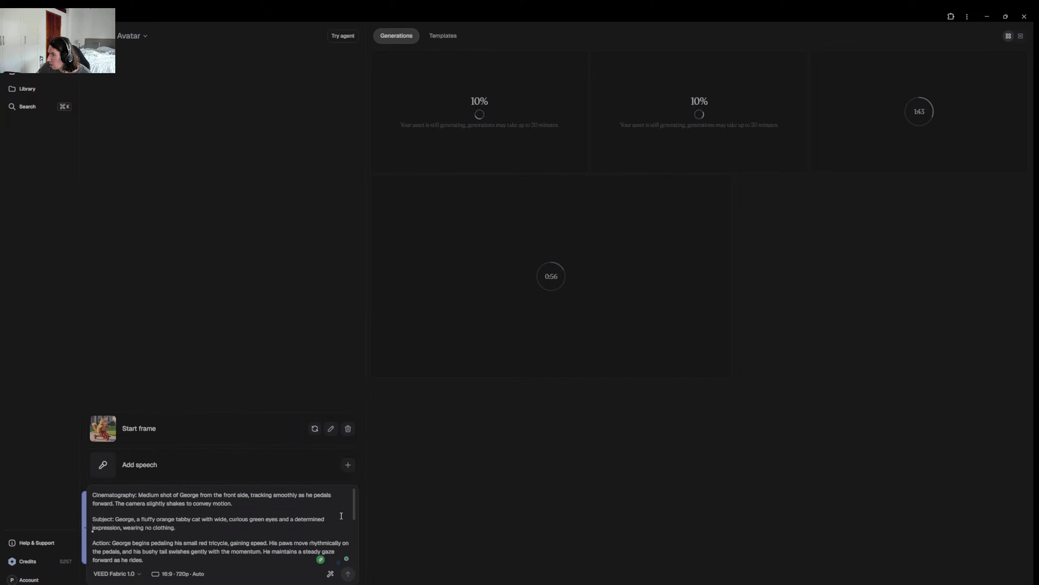
Switch the video creation mode from Avatar to All.
click(142, 38)
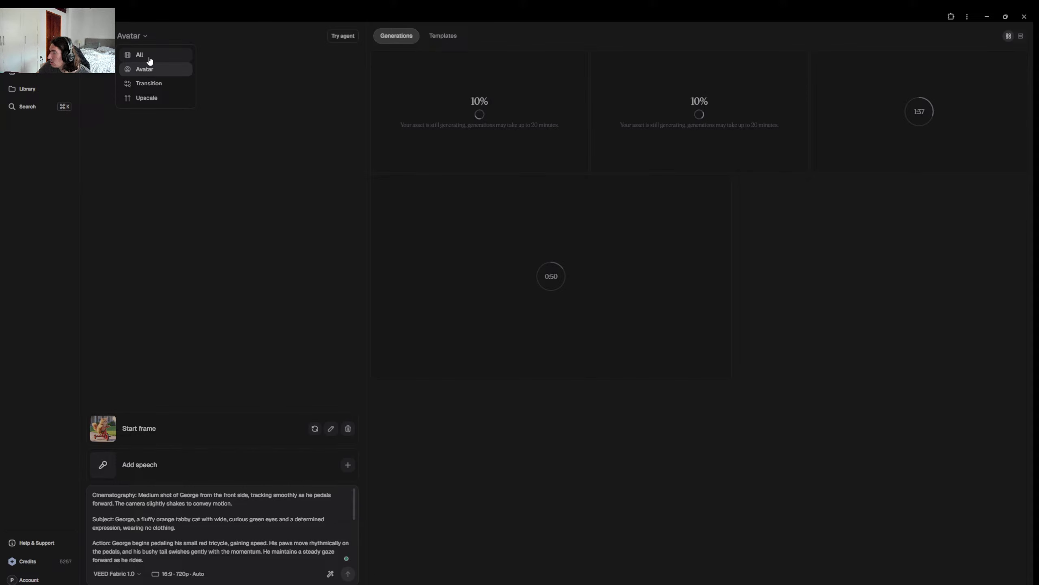
click(150, 57)
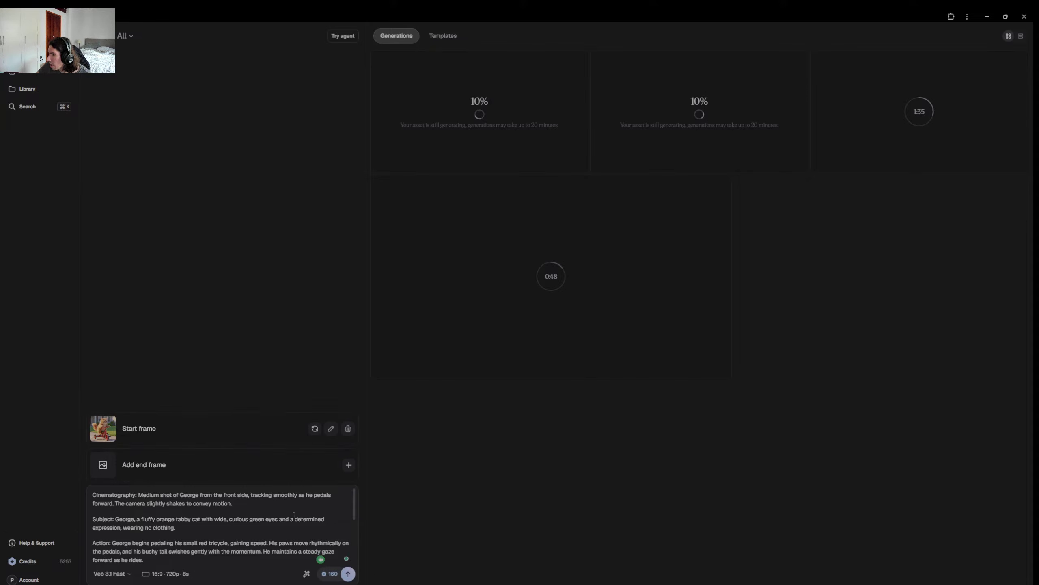
Try the MiniMax Hailuo 2.3 Pro model and check its duration, aspect ratio and resolution settings.
click(124, 575)
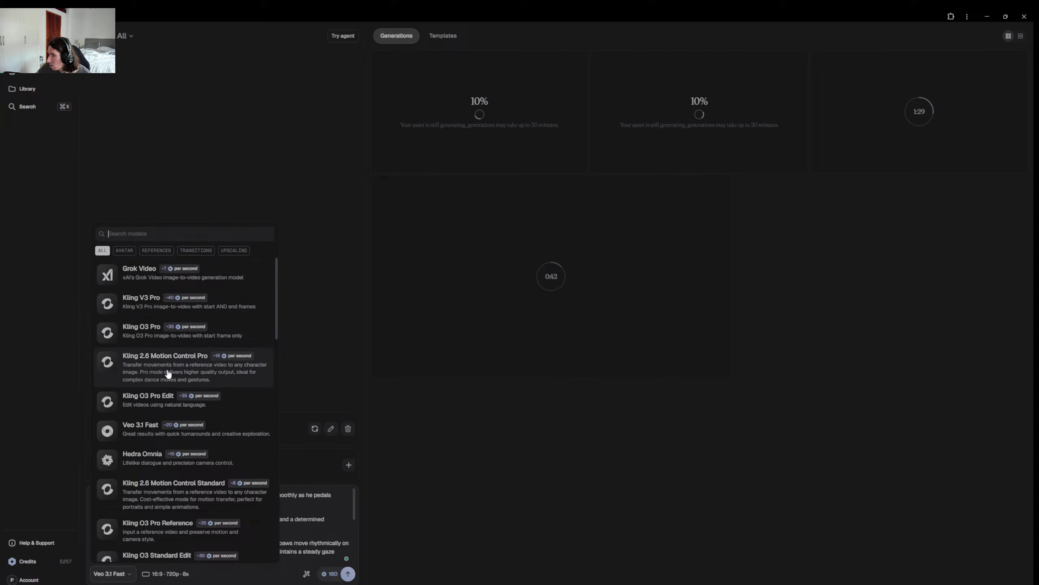
scroll(167, 373, down, 5)
scroll(167, 373, down, 5)
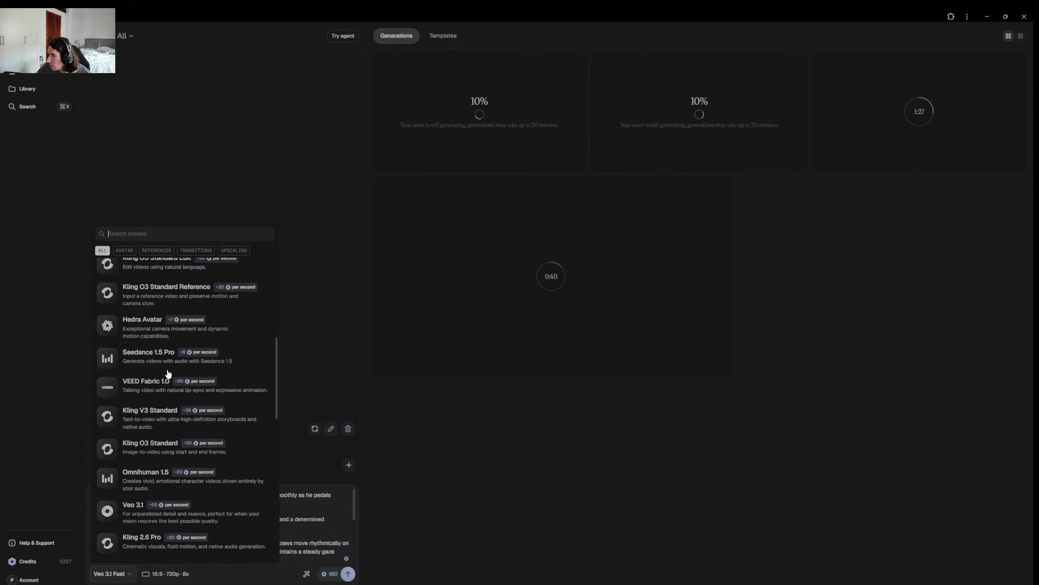
scroll(168, 373, down, 6)
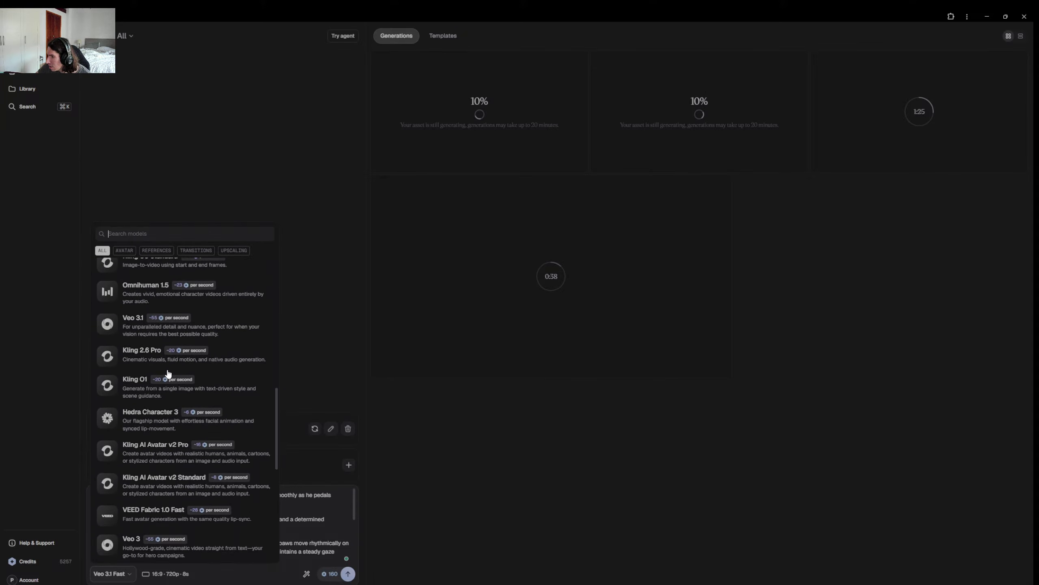
scroll(168, 373, down, 3)
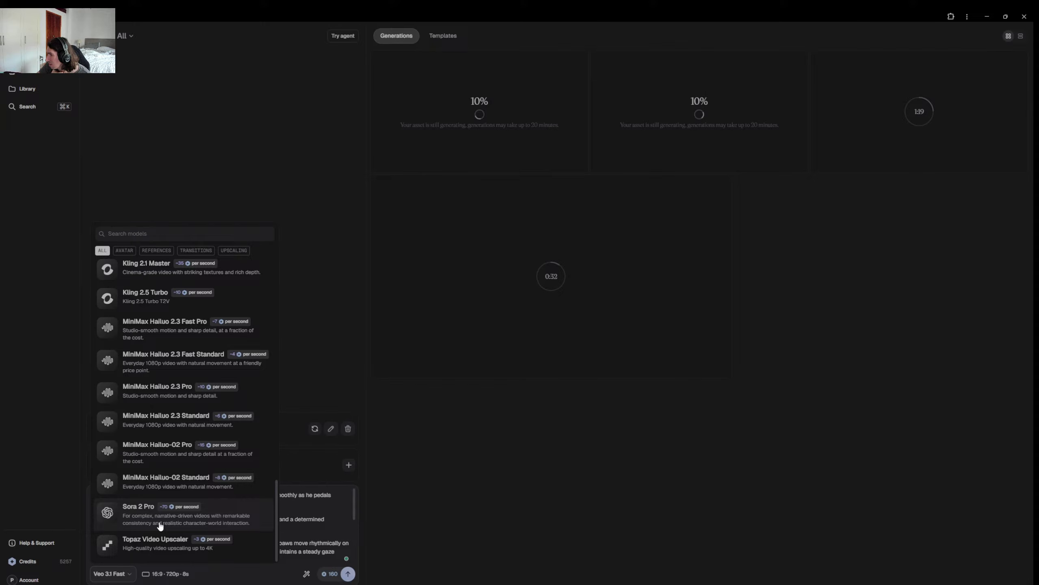
scroll(160, 527, up, 2)
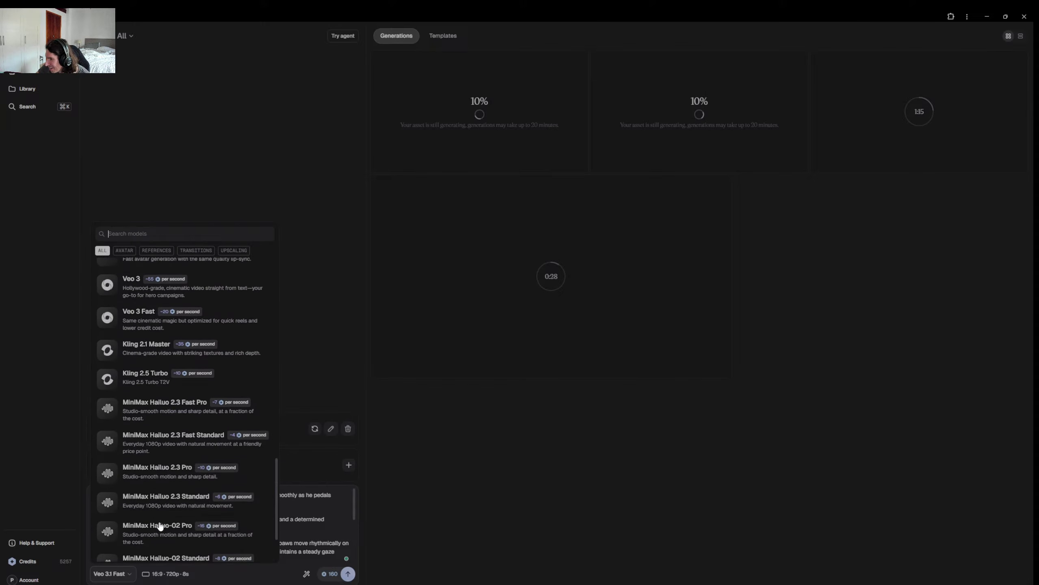
click(178, 481)
click(214, 575)
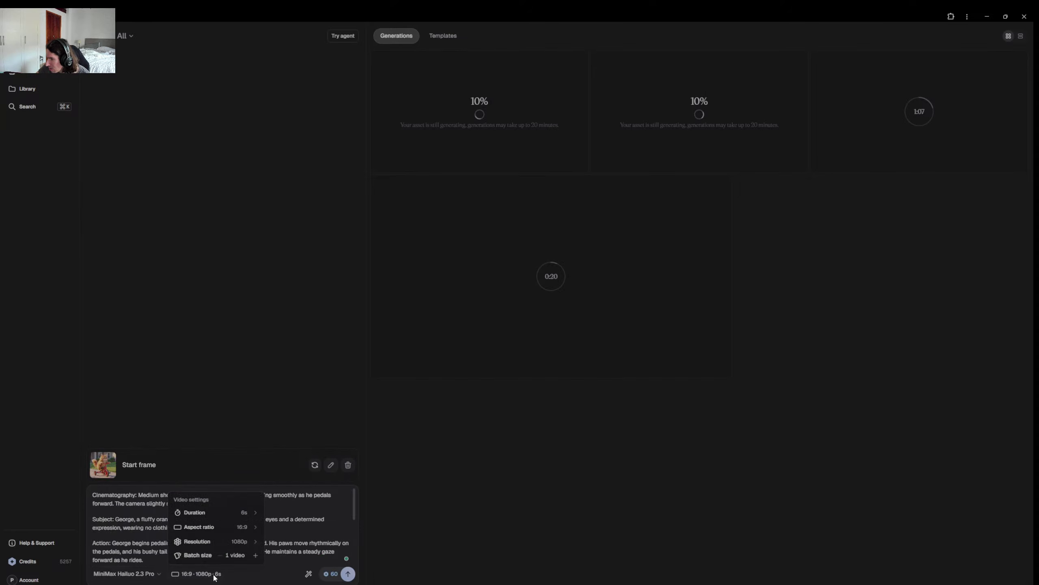
mouse_move(238, 545)
click(155, 576)
Look through the available video models and choose Grok Video for the cat video.
click(157, 576)
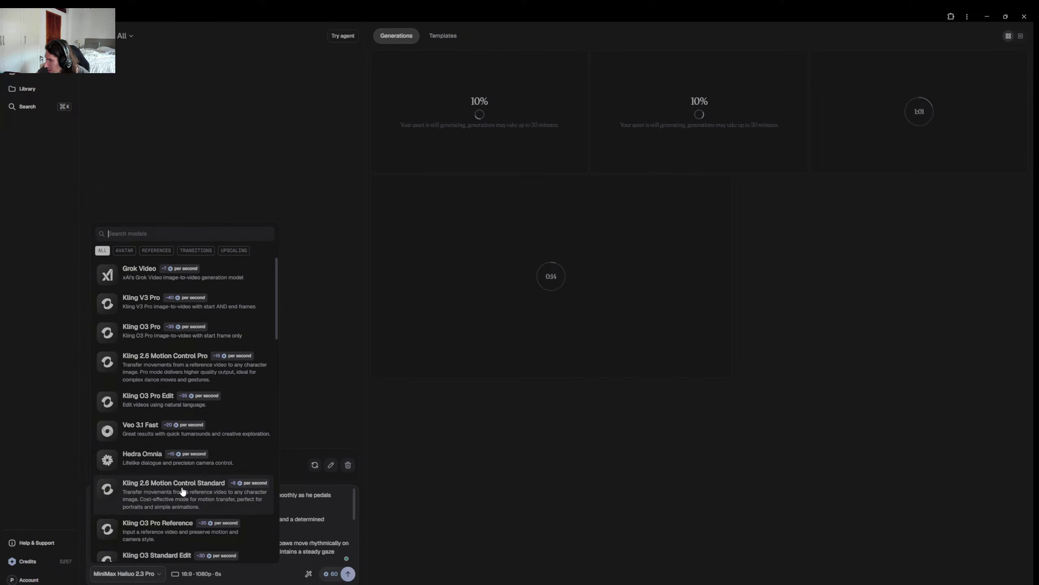
scroll(182, 491, down, 6)
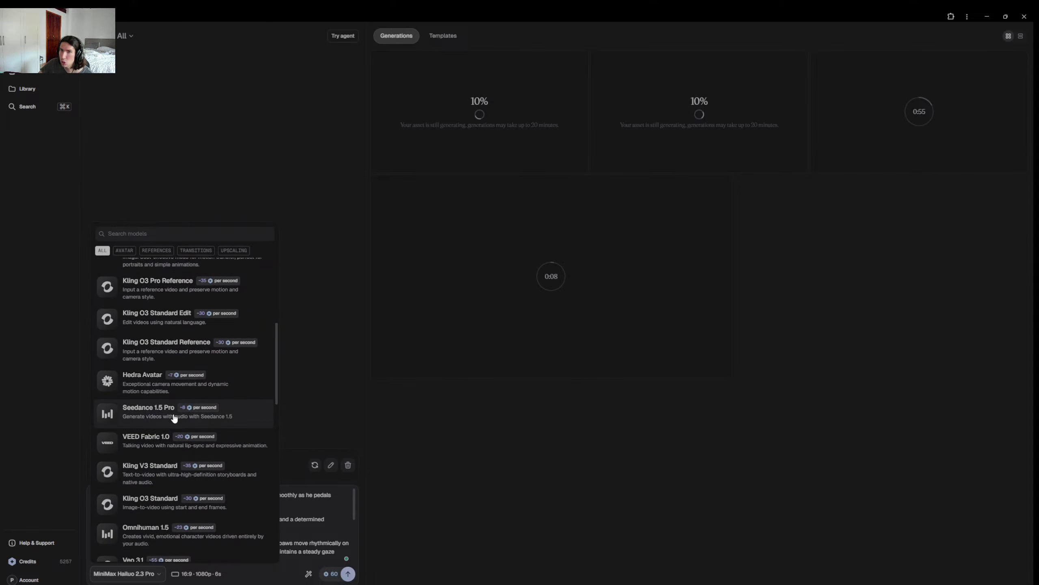
scroll(179, 437, down, 3)
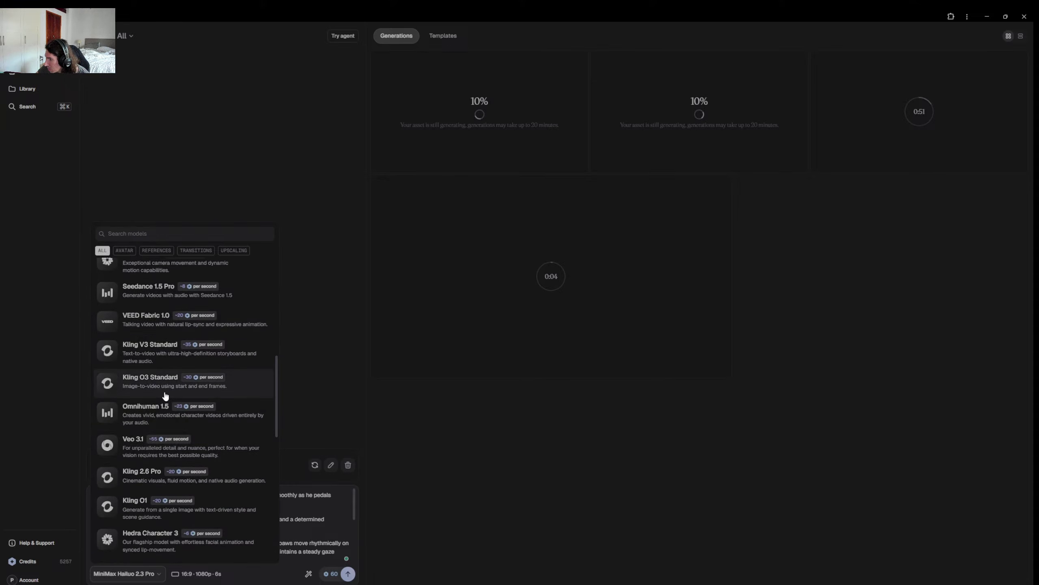
scroll(159, 403, down, 3)
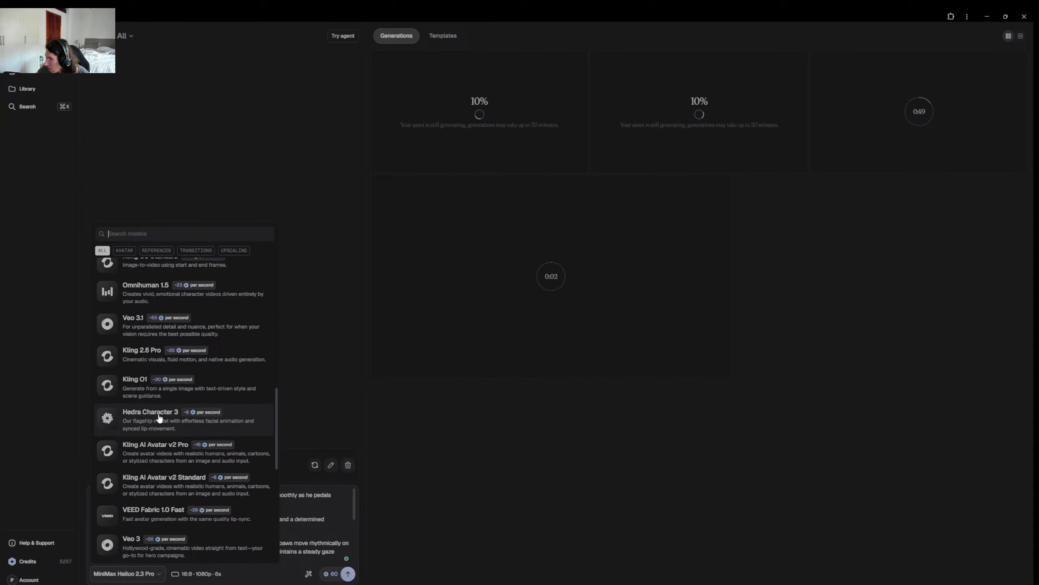
scroll(170, 405, down, 3)
scroll(170, 405, down, 5)
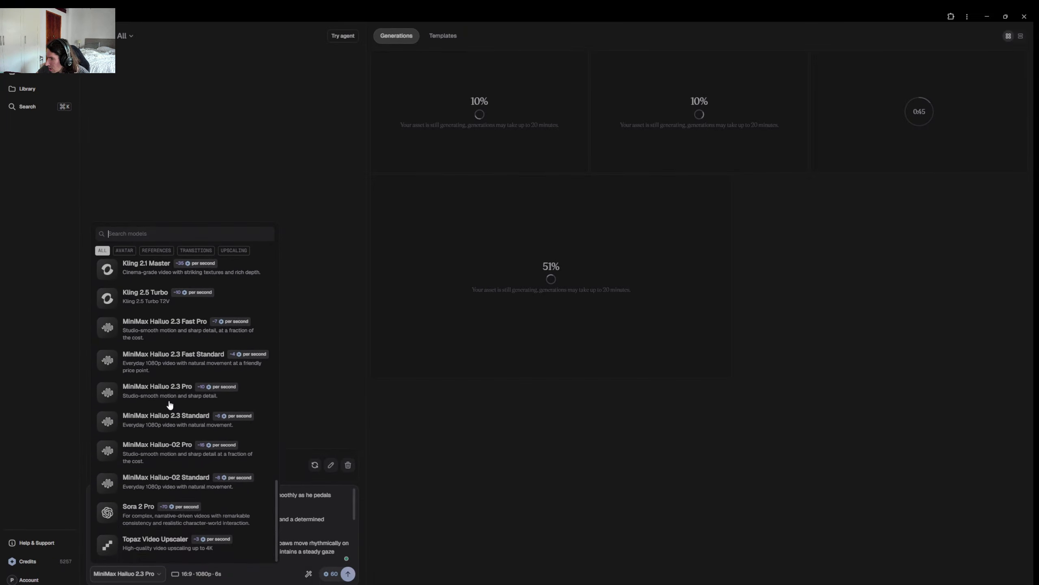
scroll(170, 404, up, 8)
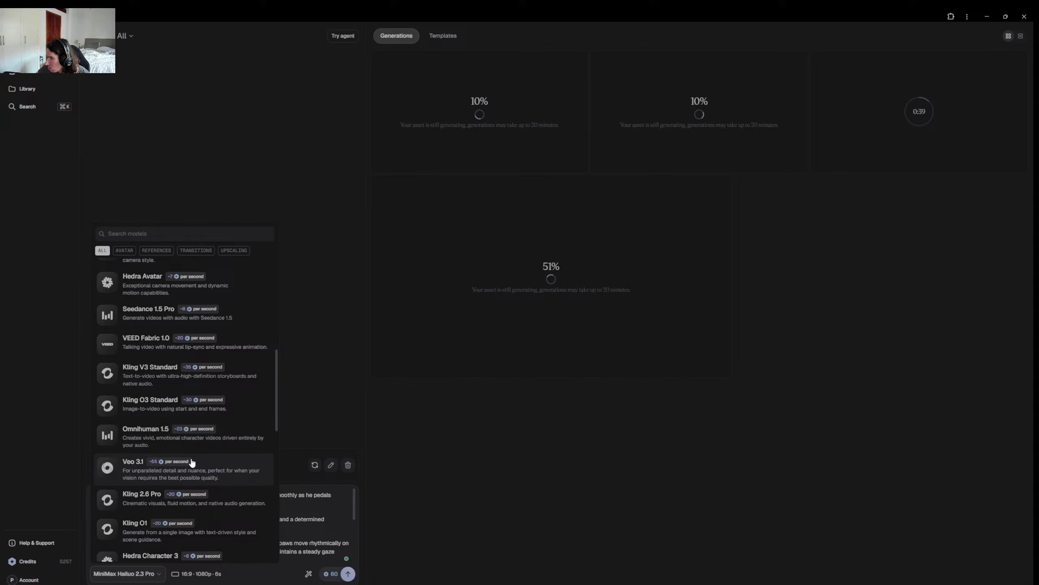
scroll(191, 462, up, 6)
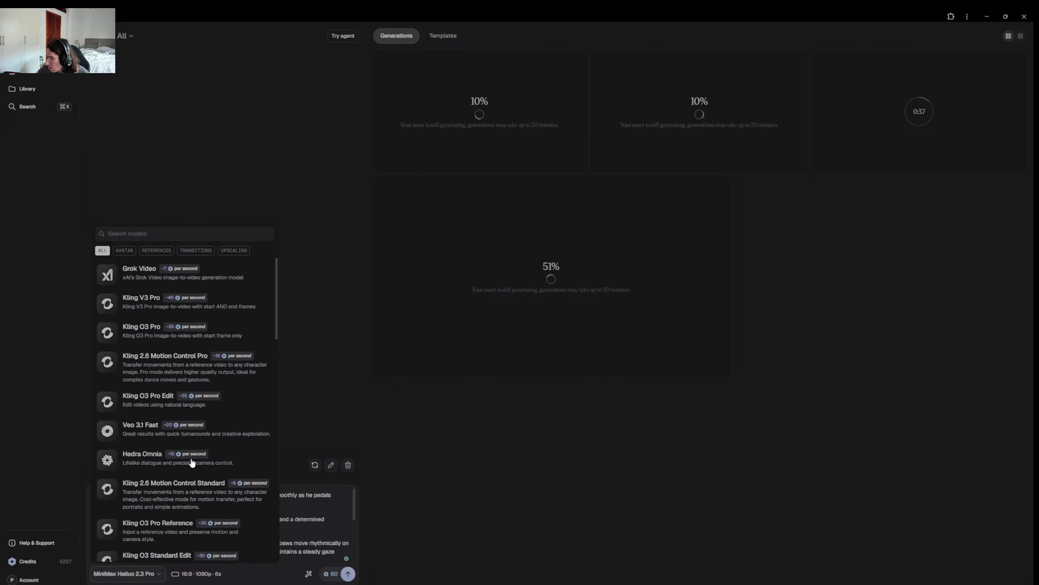
click(227, 283)
Set the video duration to 15s and generate the video at 16:9 and 720p.
click(178, 575)
click(200, 544)
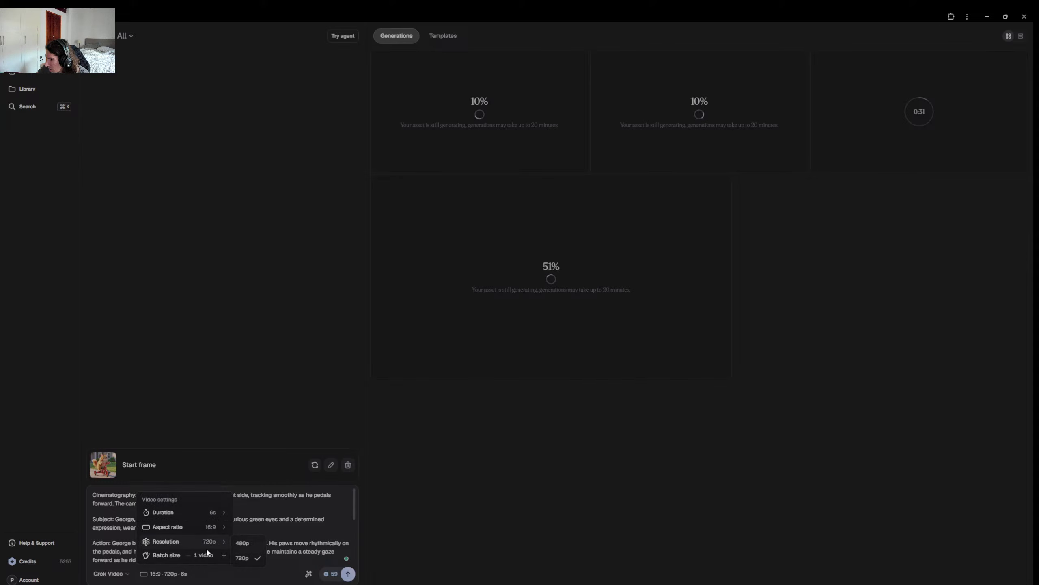
click(215, 513)
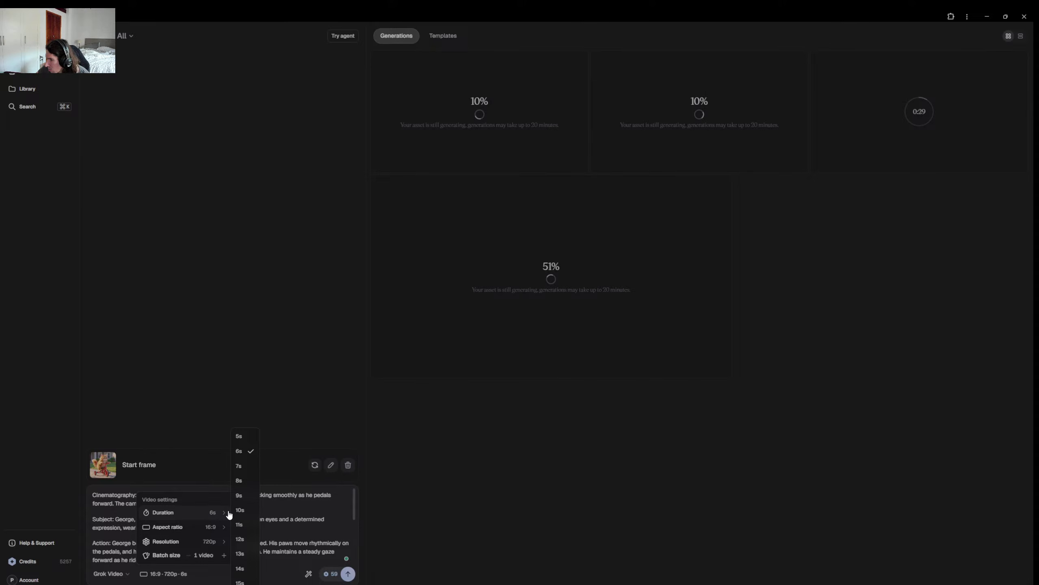
click(243, 582)
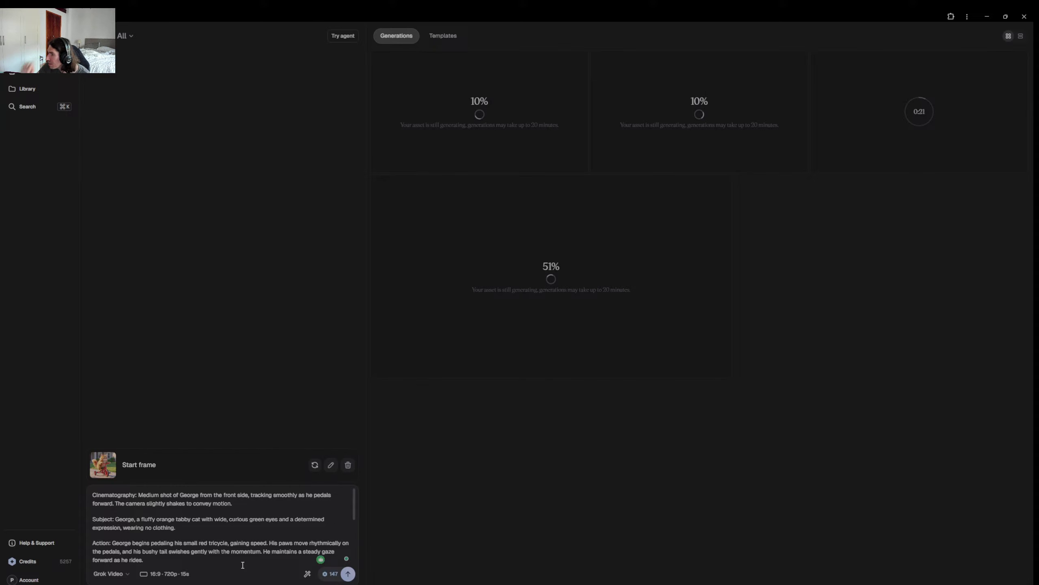
click(348, 574)
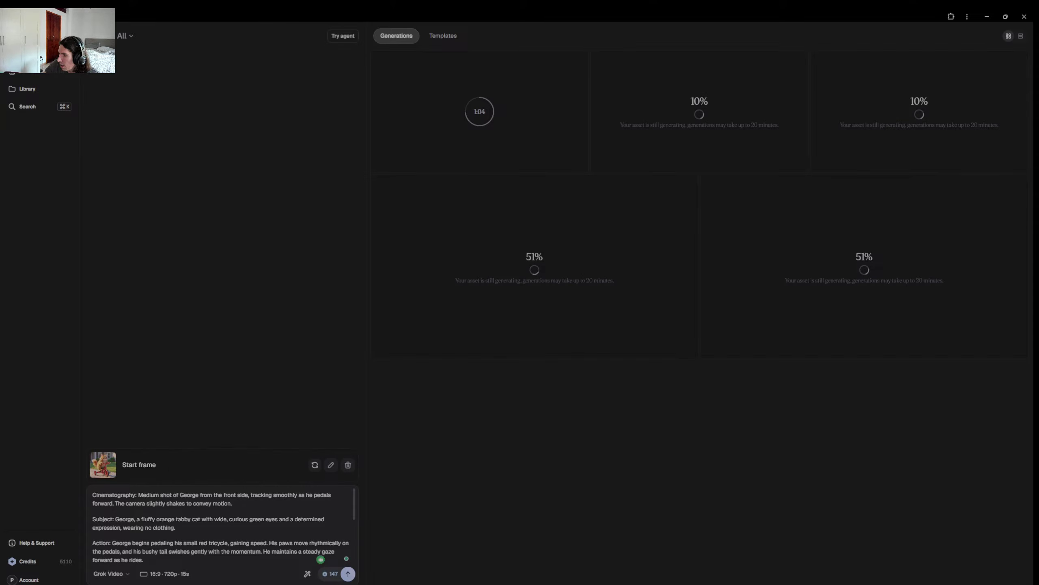
click(120, 574)
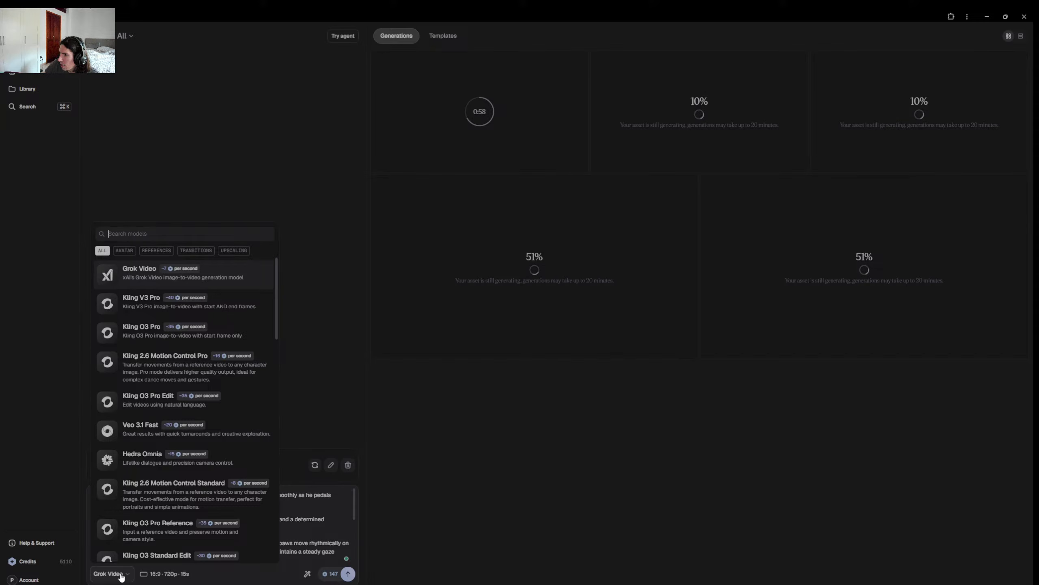
click(332, 532)
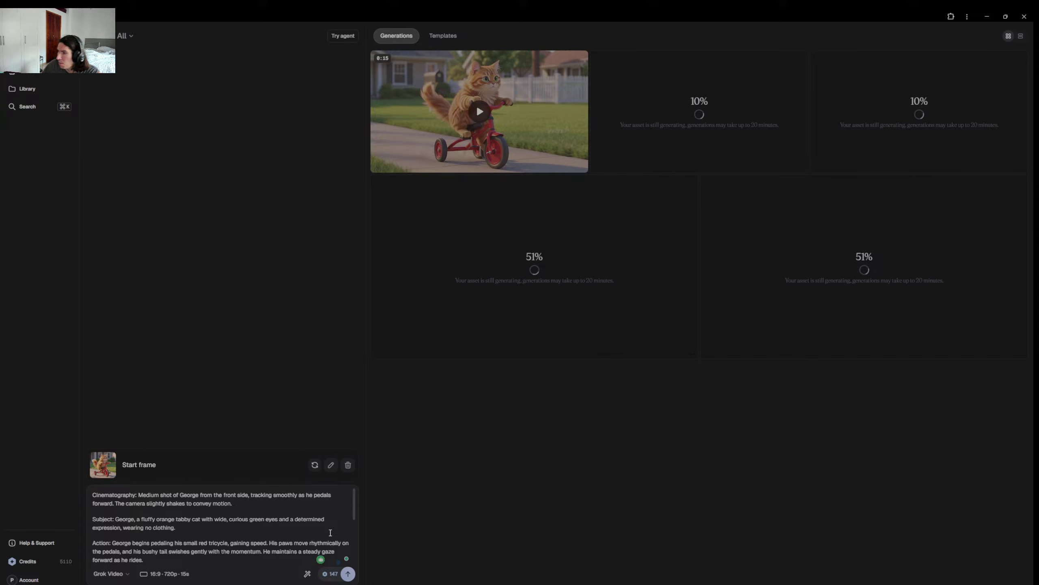
Play the finished 15-second and 5-second cat videos to compare the results.
mouse_move(470, 129)
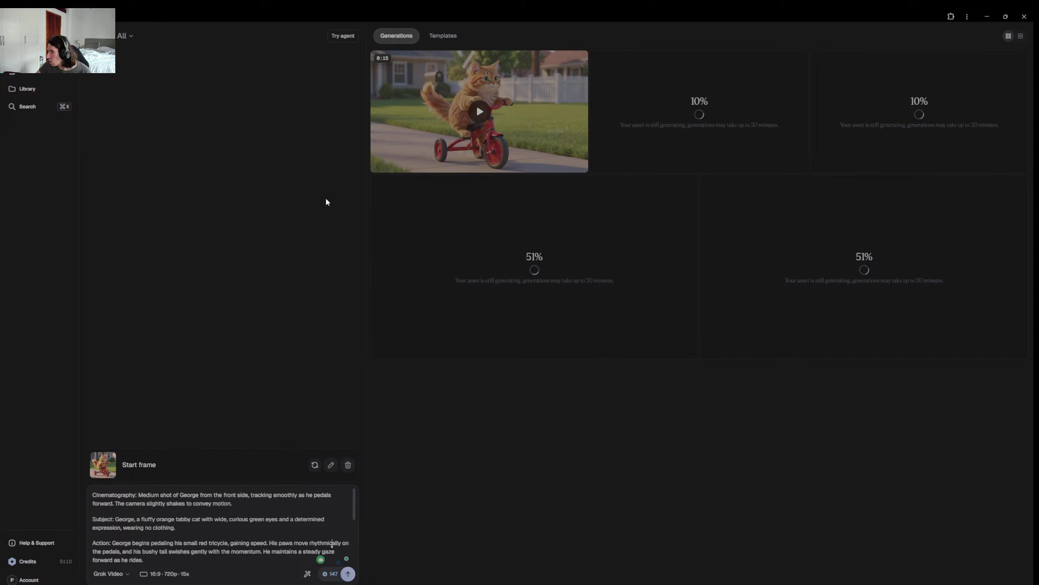
click(470, 118)
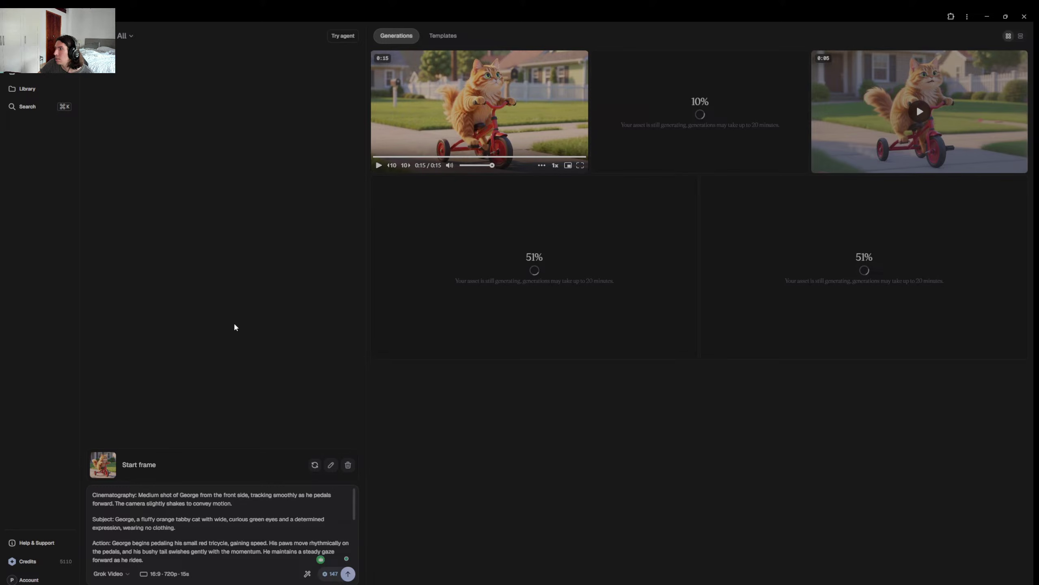
click(920, 111)
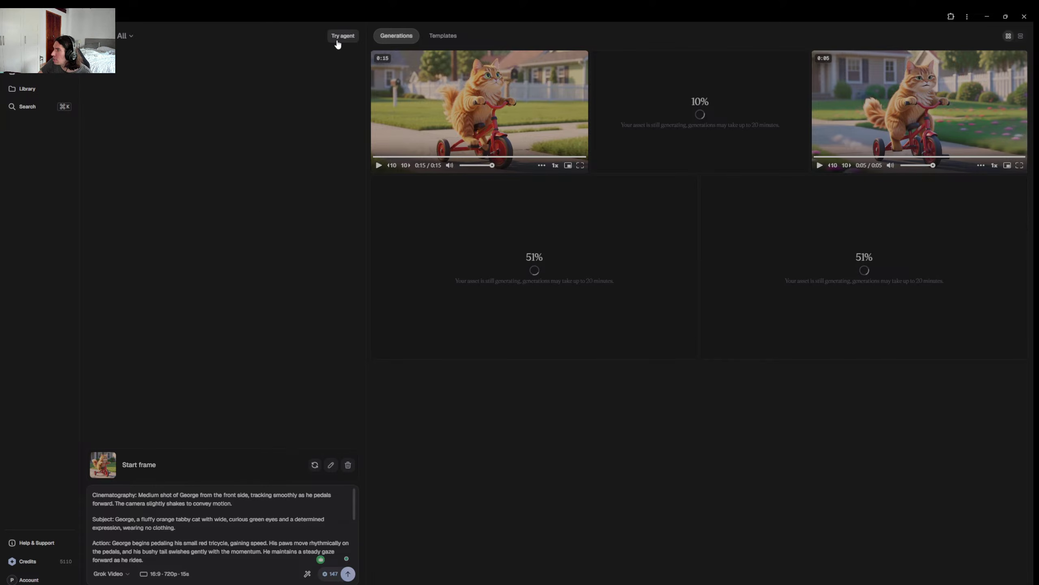
Open the agent, copy and clear the carried-over prompt, and remove the attached cat image.
click(338, 39)
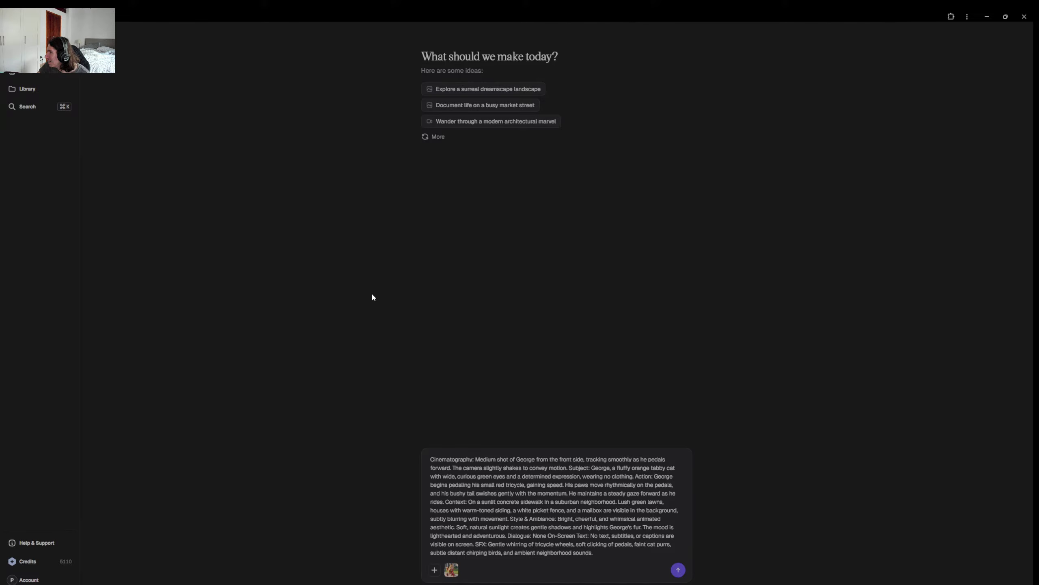
drag(655, 553, 407, 444)
key(ctrl+c)
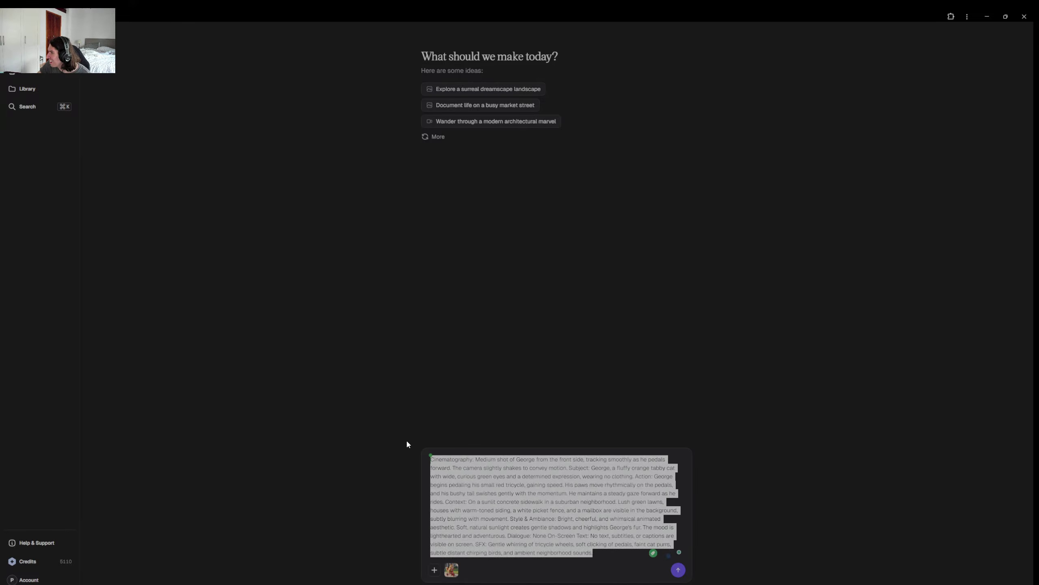
key(BackSpace)
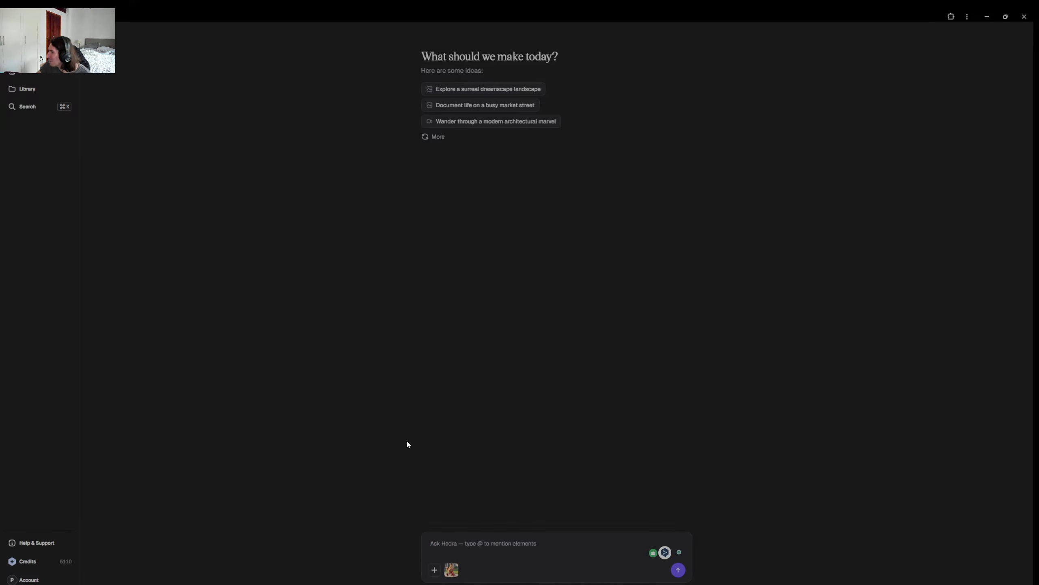
click(457, 567)
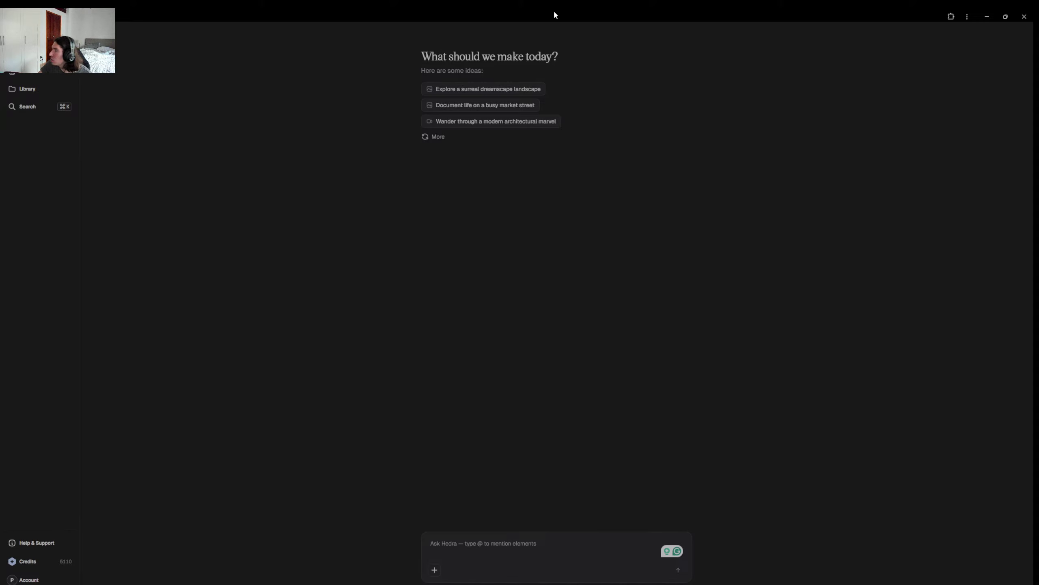
Clear the pasted cat prompt from the agent chat and approve the Nano Banana Pro image of the dreamlike floating islands.
key(ctrl+v)
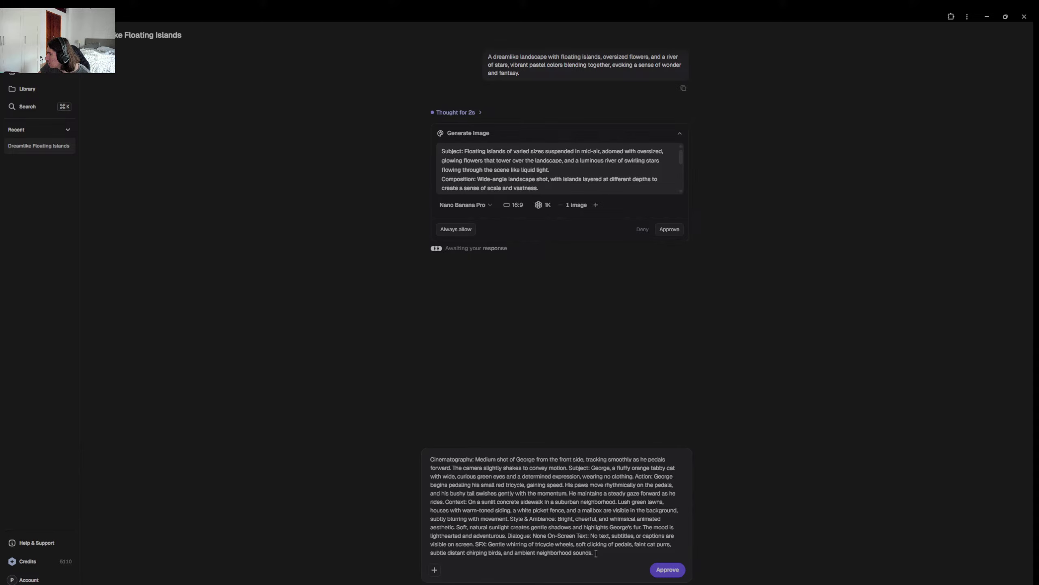
drag(592, 555, 437, 463)
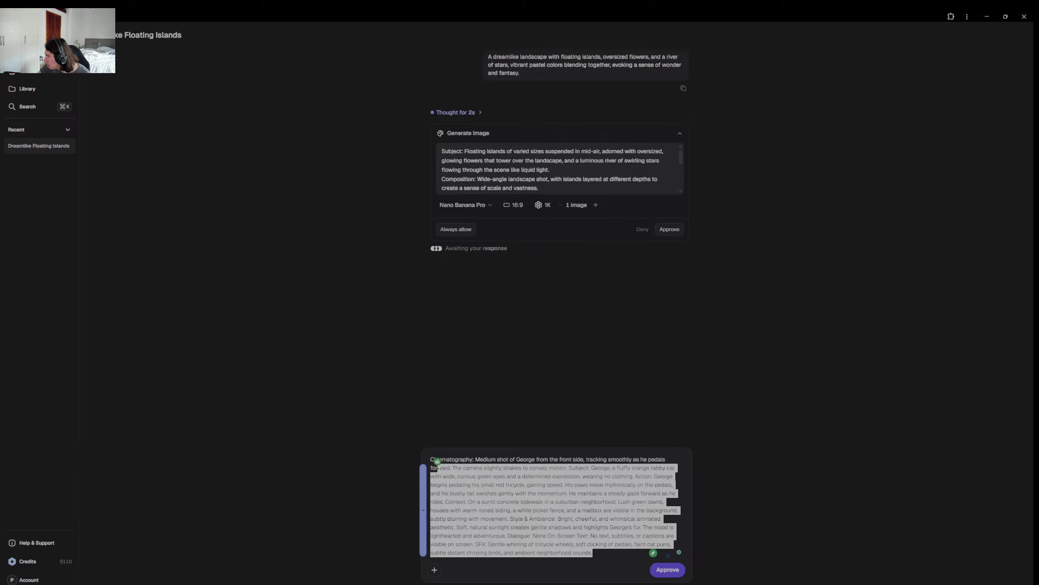
drag(435, 461, 404, 446)
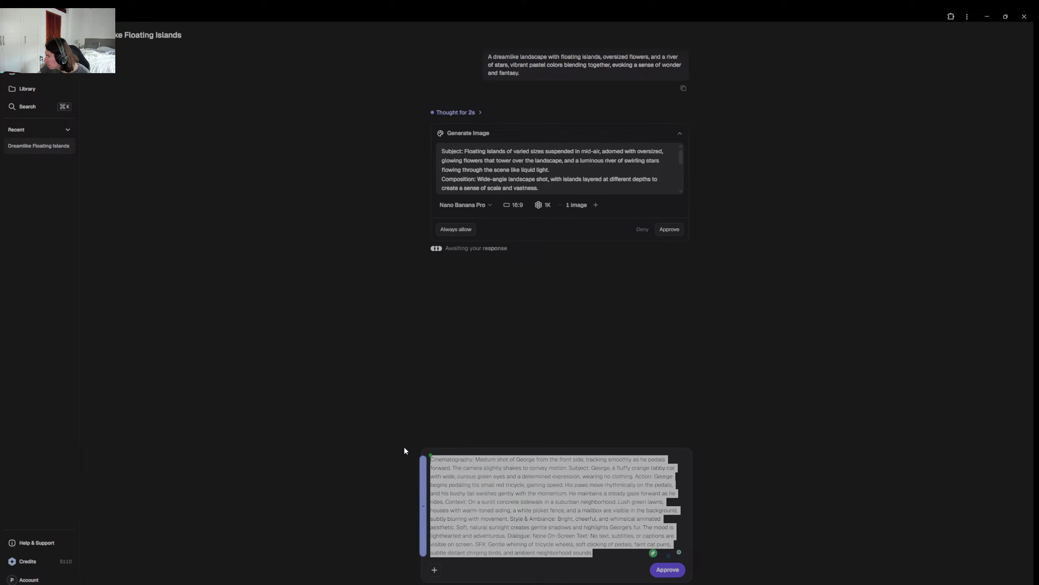
key(BackSpace)
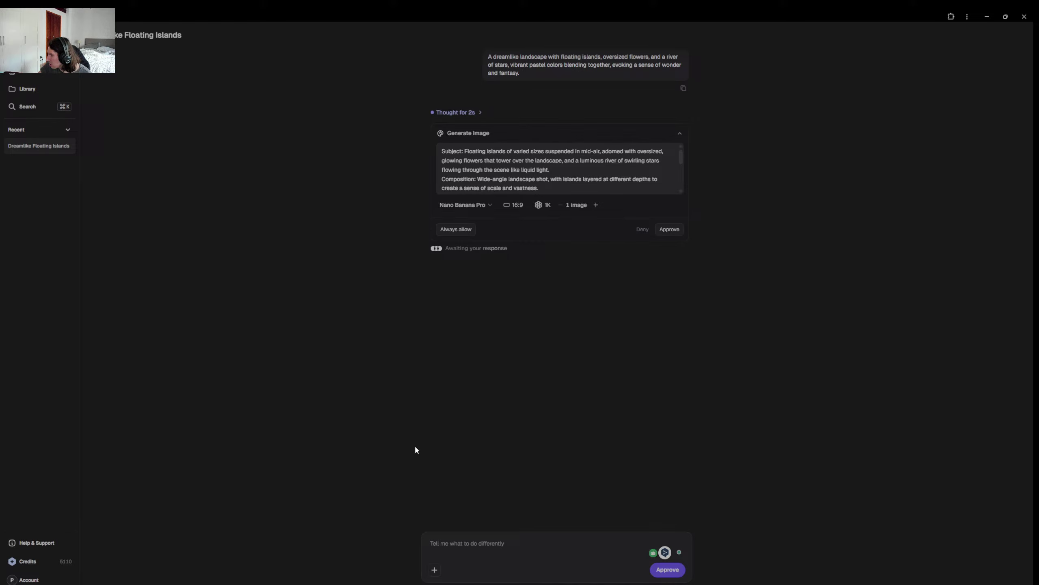
click(669, 230)
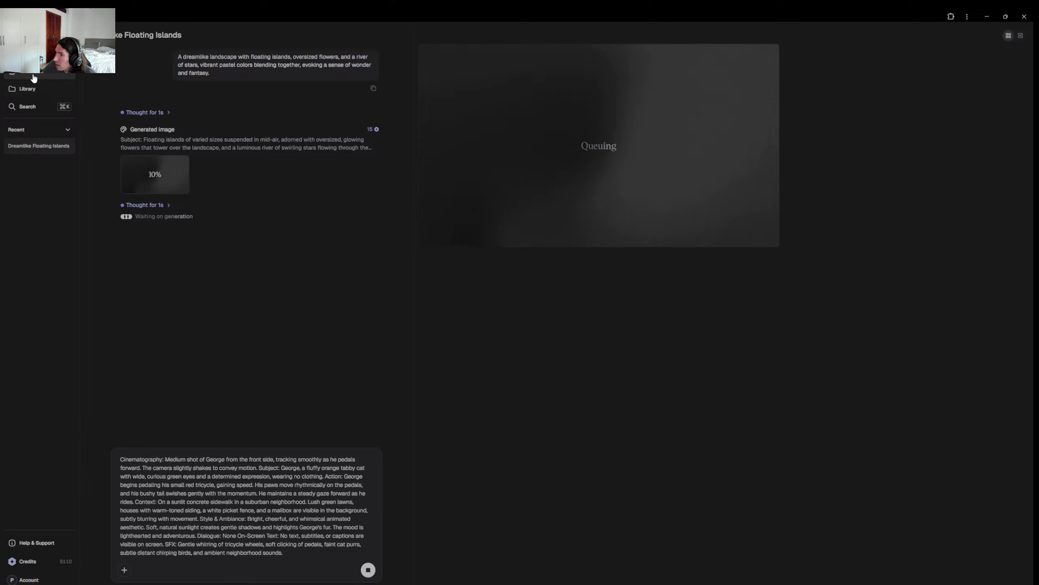
Check the video assets in the library, the agent chat and the video generator for the progress of the generations.
click(28, 94)
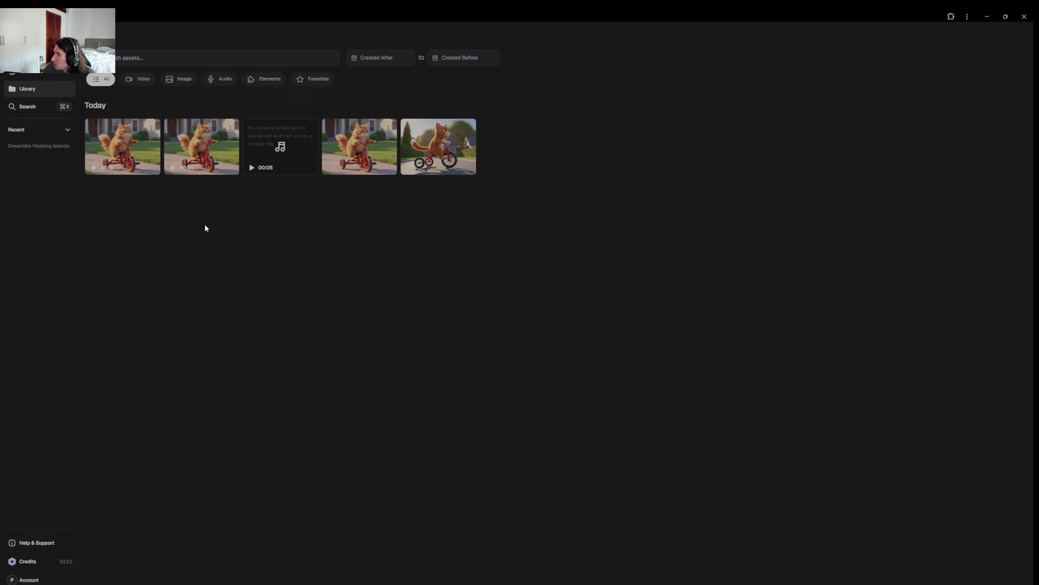
click(139, 80)
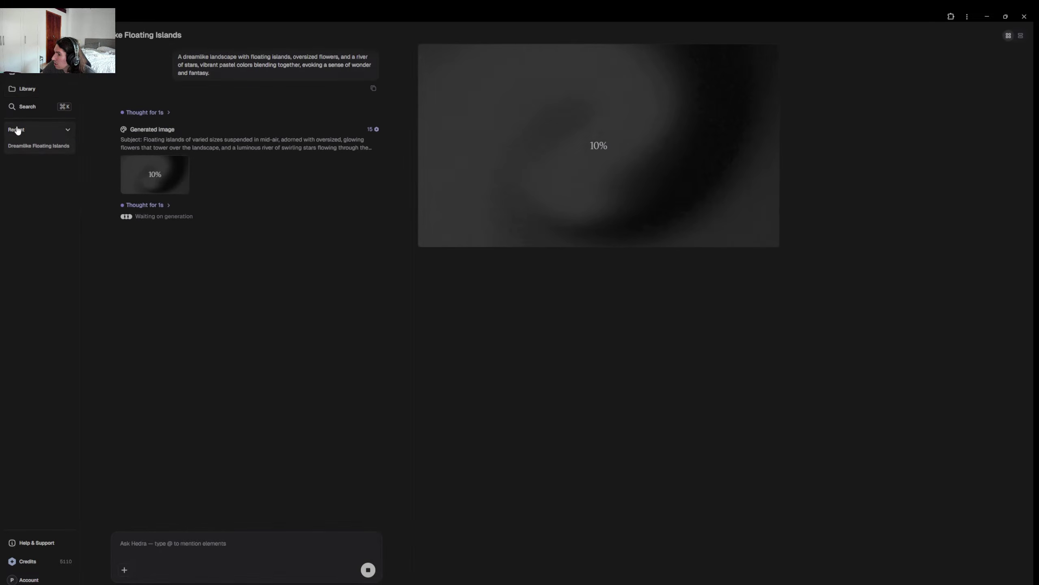
click(5, 88)
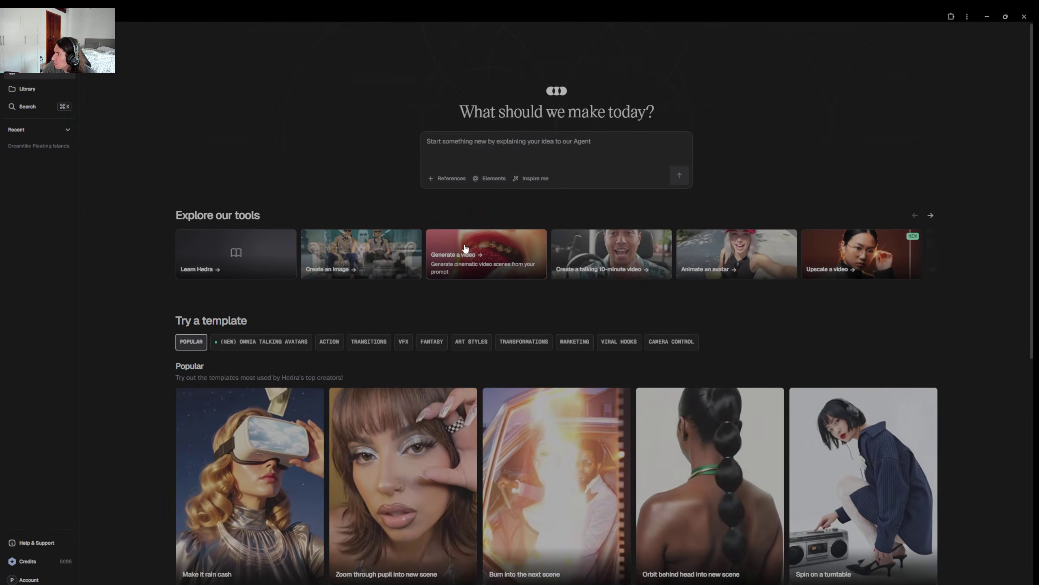
click(465, 248)
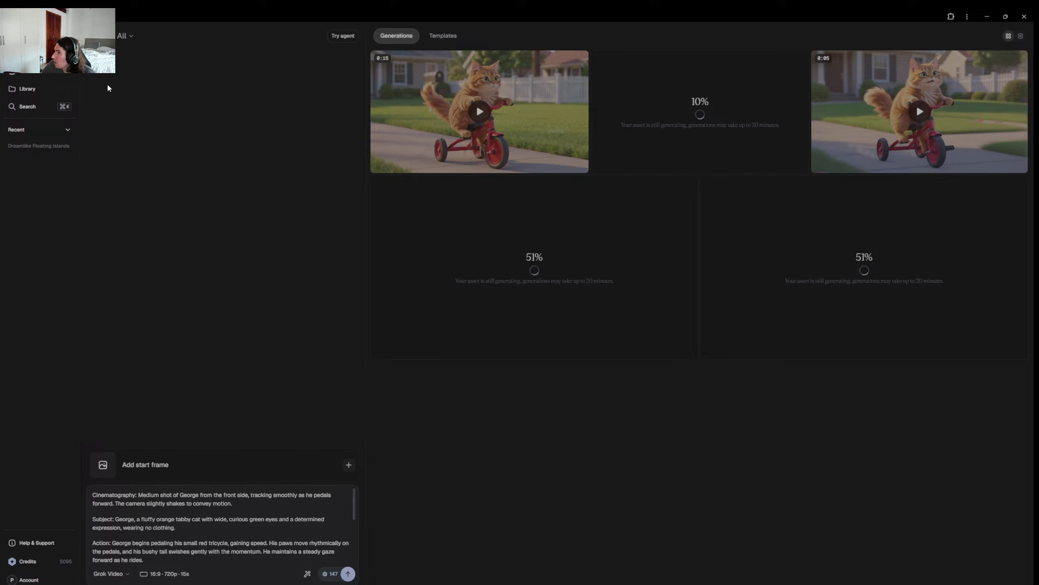
click(60, 82)
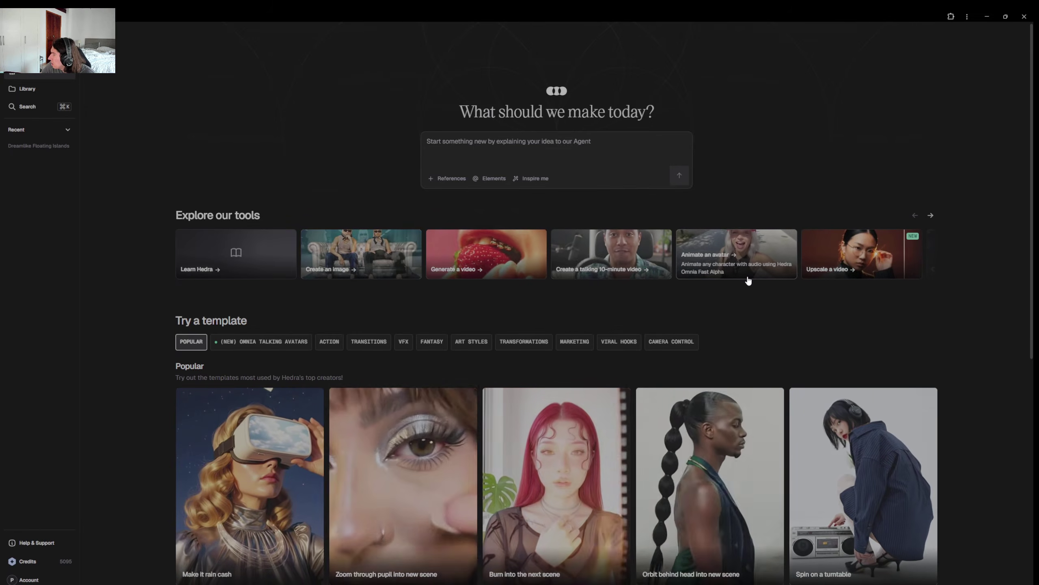
Browse the available tools and look into the Create audio and Create a talking 10-minute video tools.
click(931, 215)
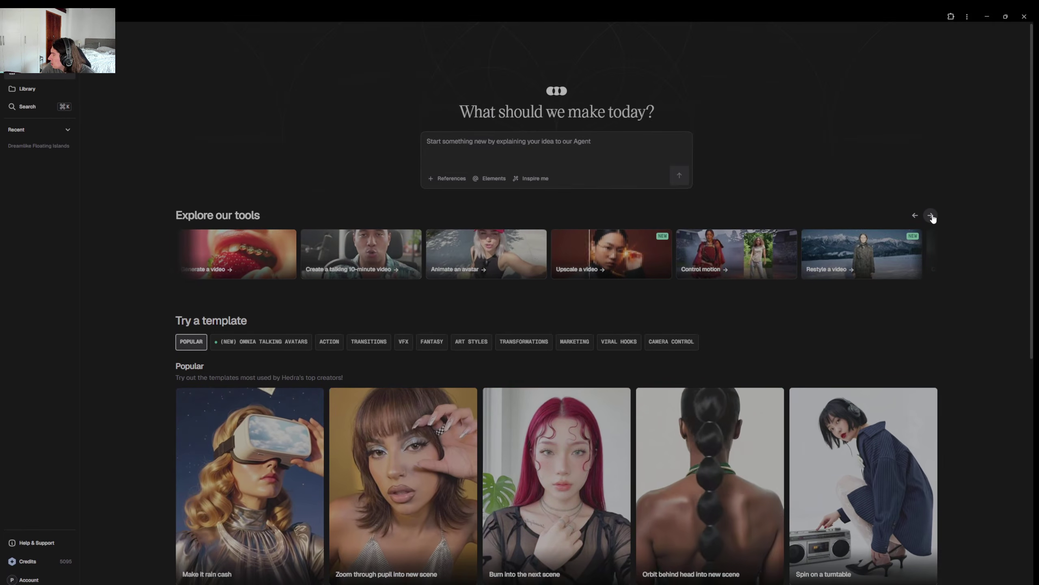
click(931, 216)
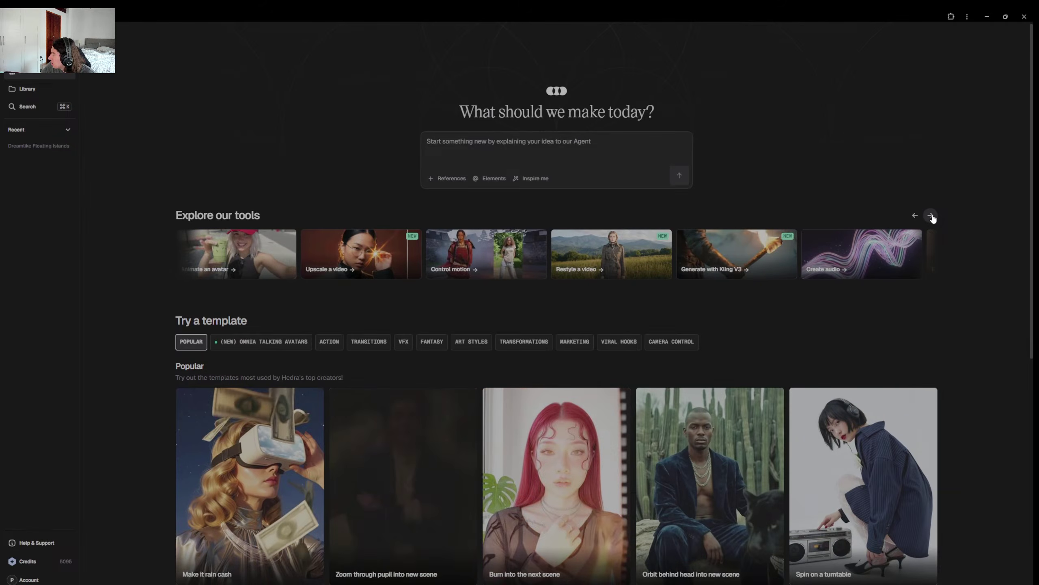
click(930, 215)
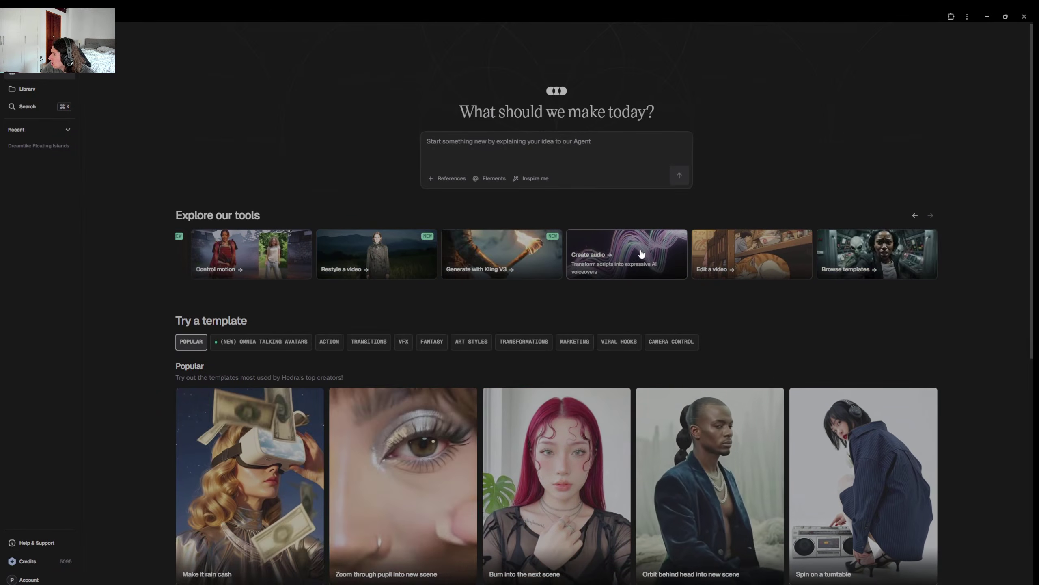
click(631, 270)
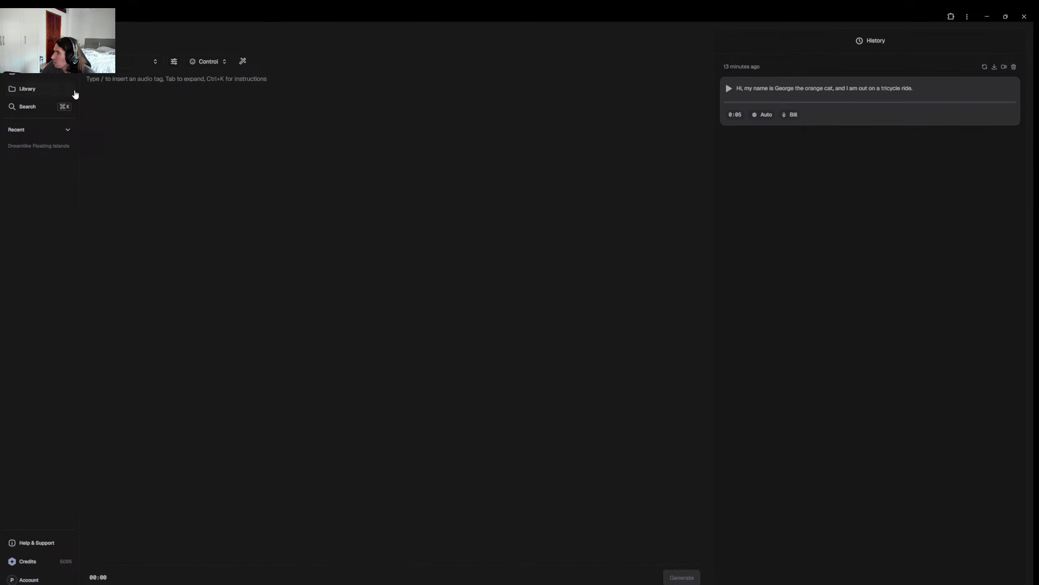
click(46, 76)
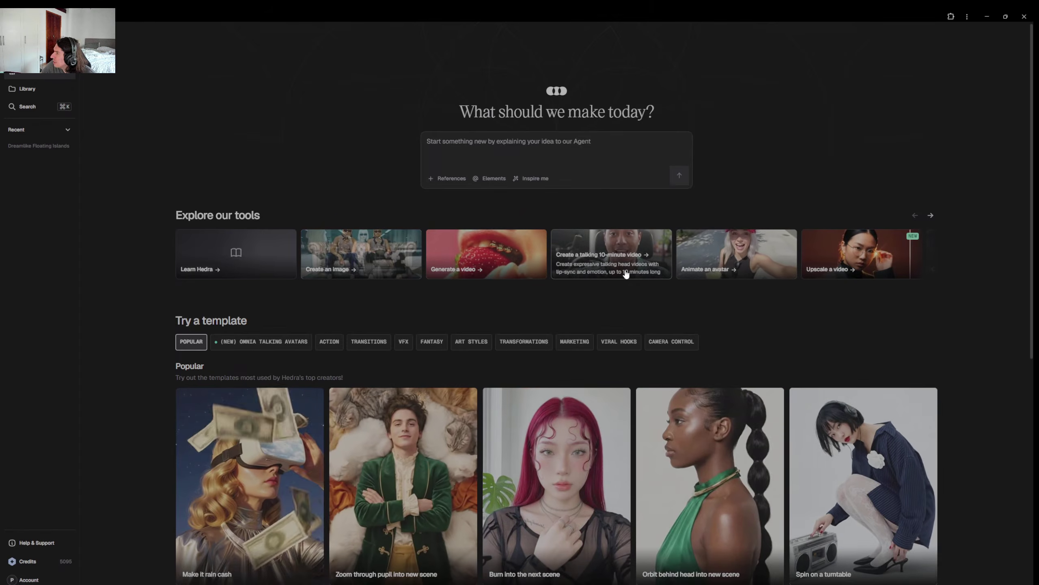
click(626, 274)
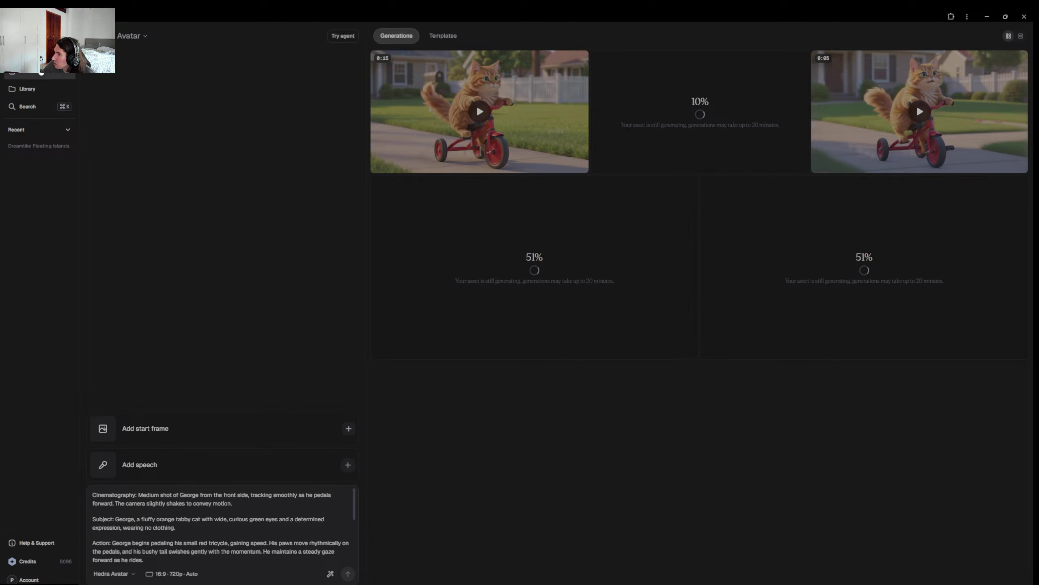
click(58, 79)
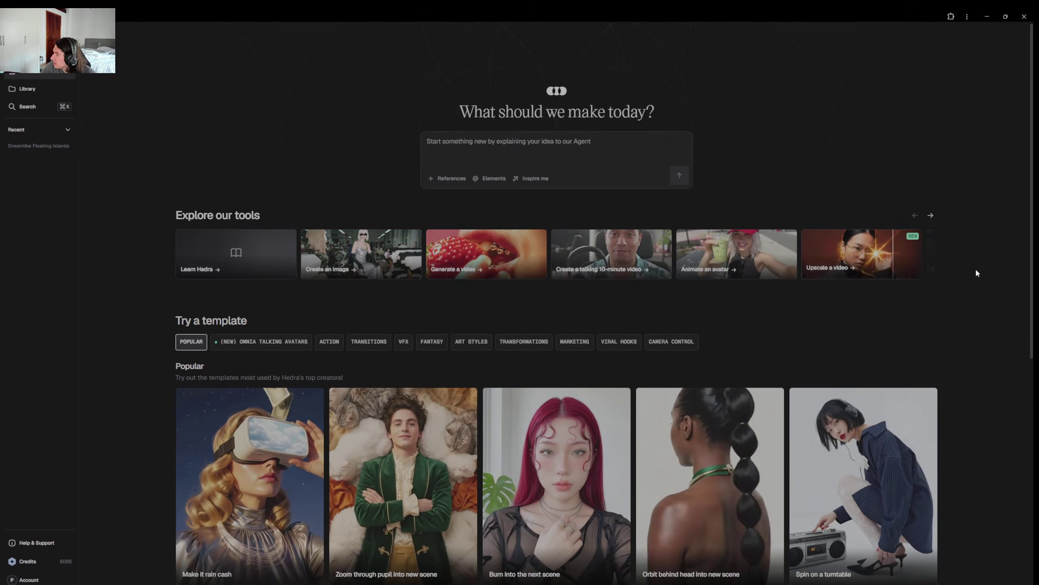
Open the Host a podcast template from the Omnia Talking Avatars collection and preview its audio.
scroll(129, 368, down, 2)
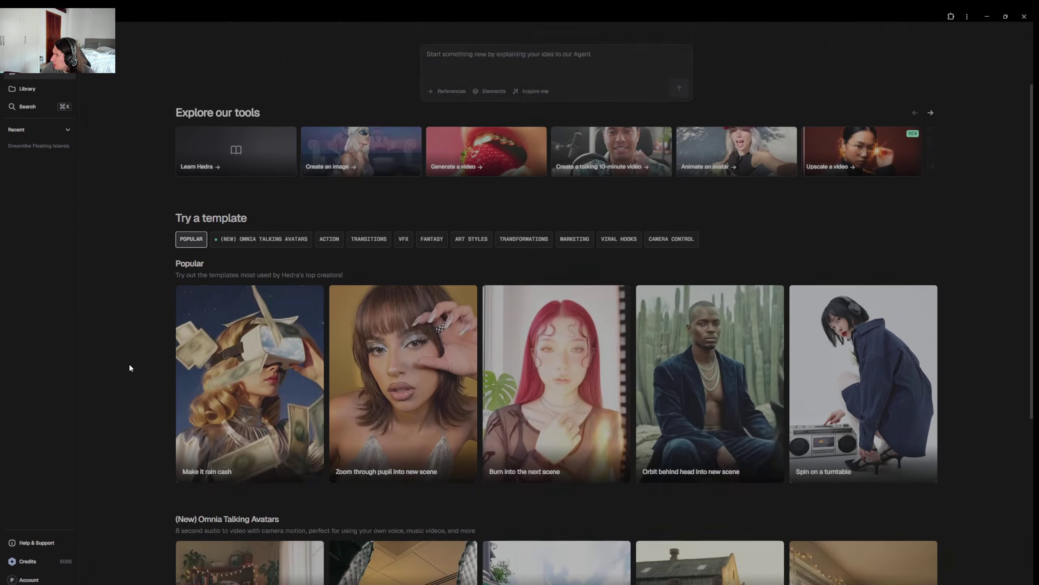
scroll(129, 367, up, 2)
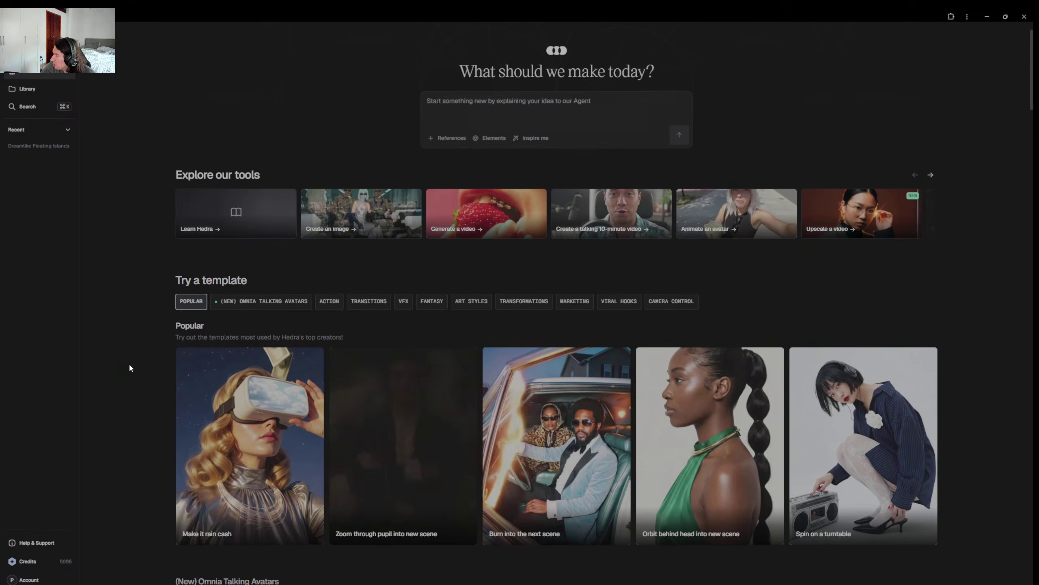
scroll(129, 368, down, 1)
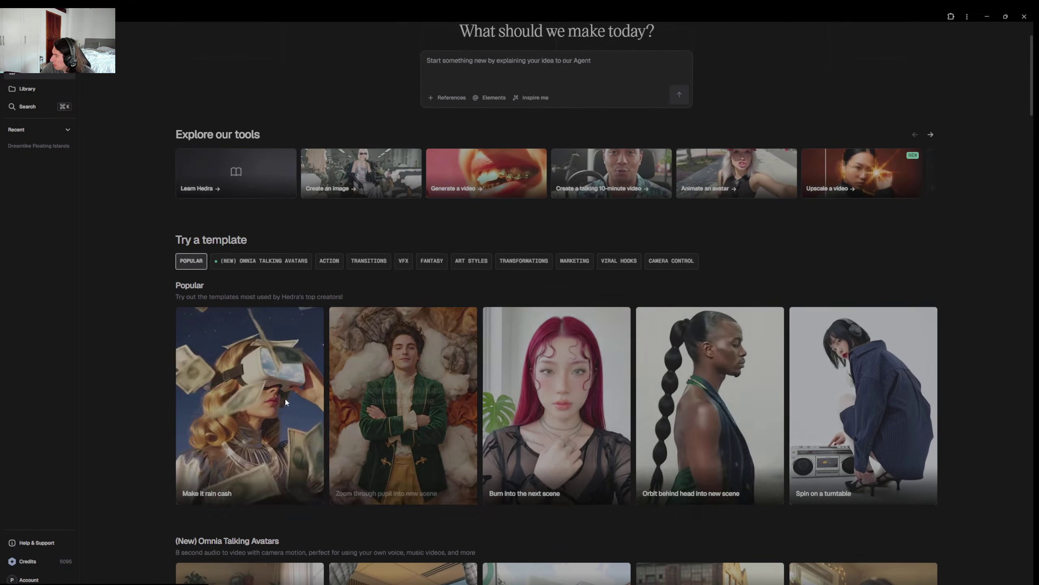
scroll(124, 375, down, 7)
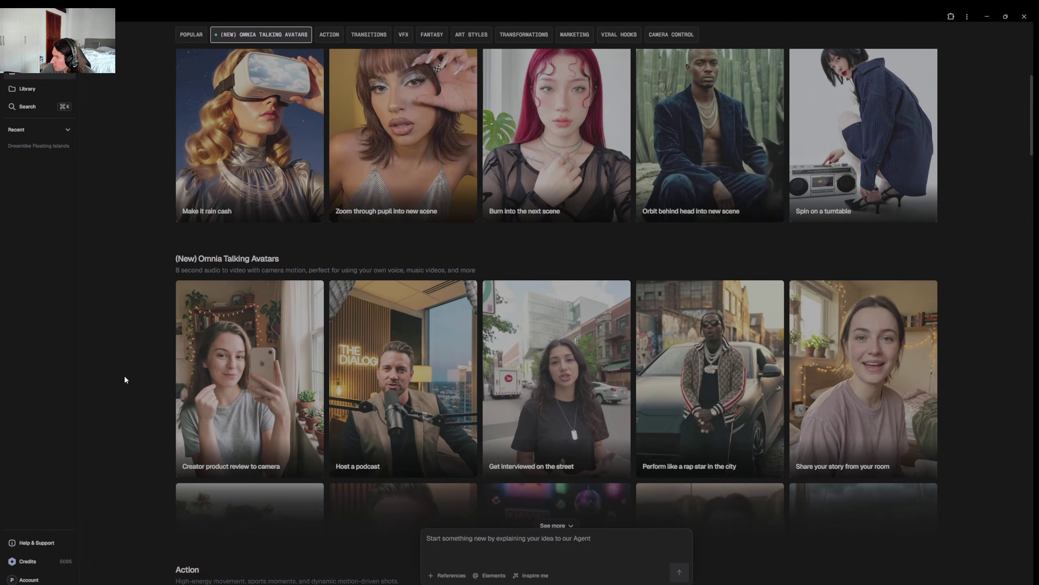
scroll(125, 378, down, 2)
scroll(125, 379, down, 5)
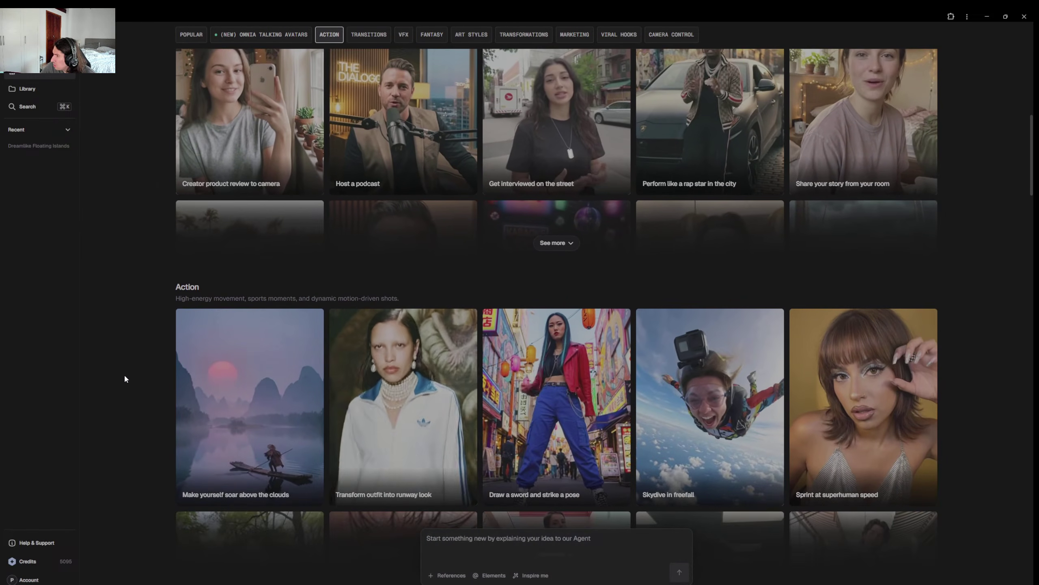
scroll(125, 377, down, 3)
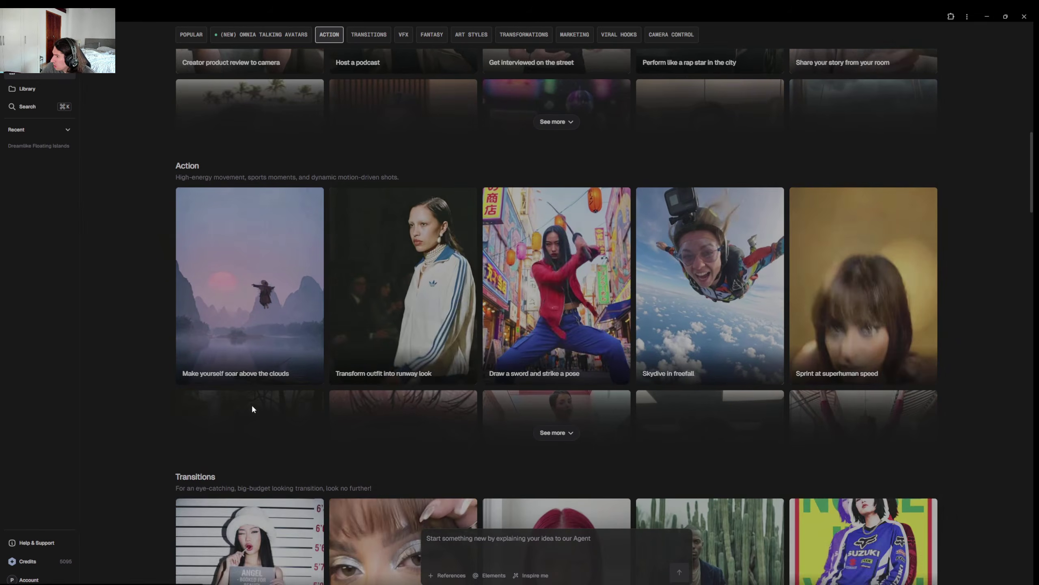
scroll(252, 404, down, 3)
scroll(252, 404, up, 7)
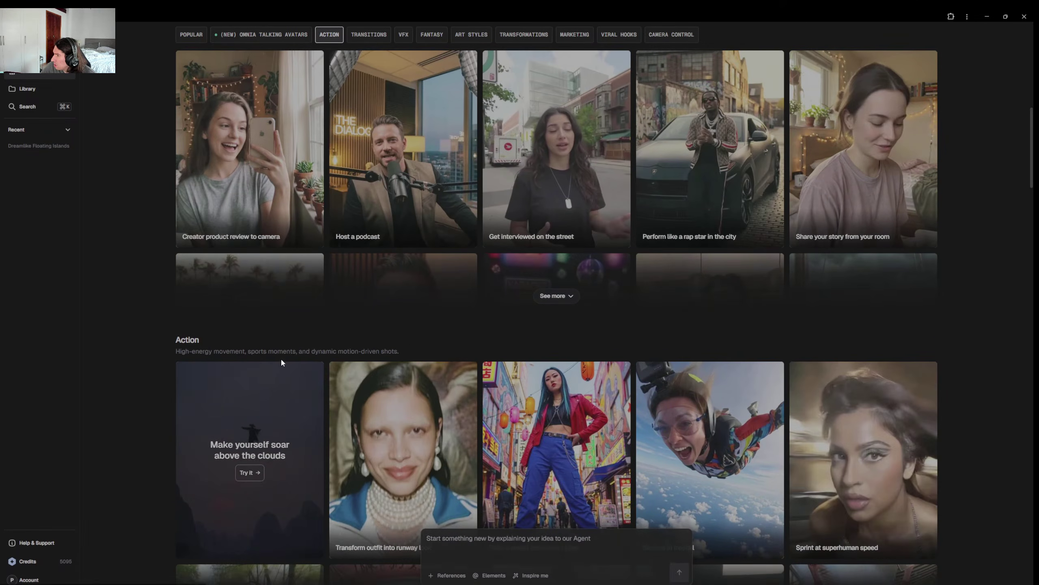
scroll(394, 208, up, 3)
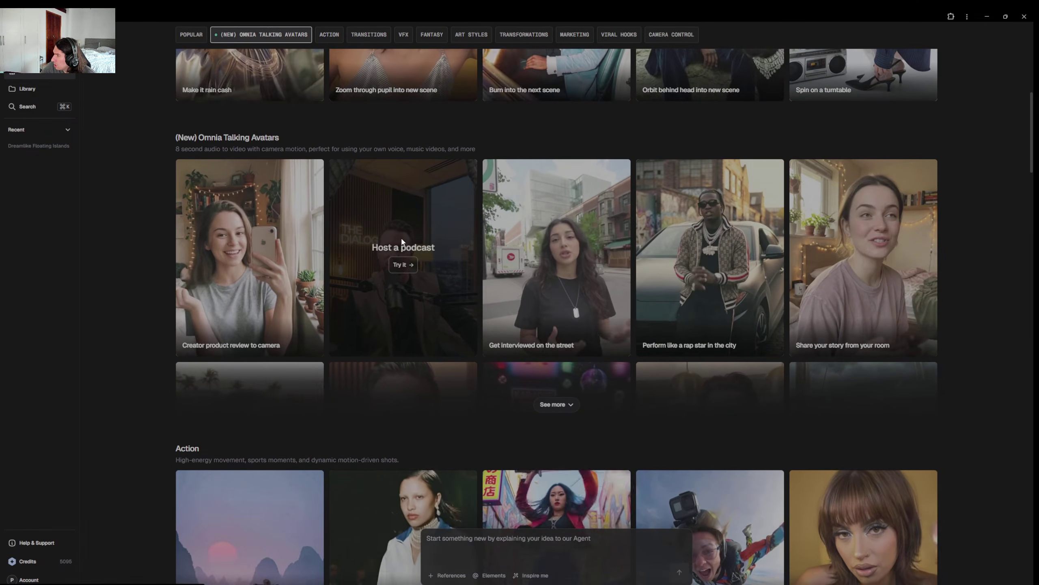
click(403, 264)
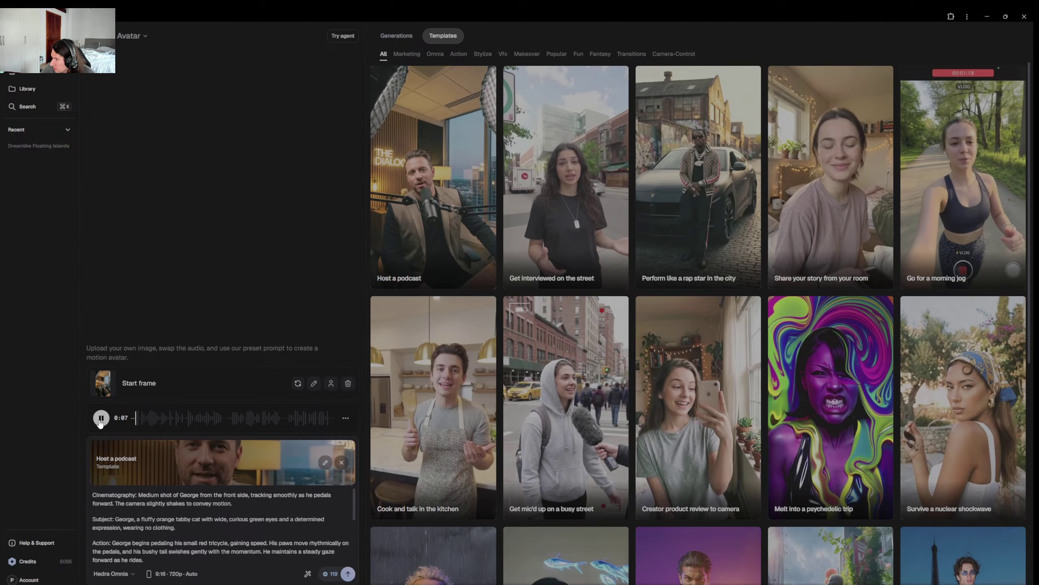
click(101, 418)
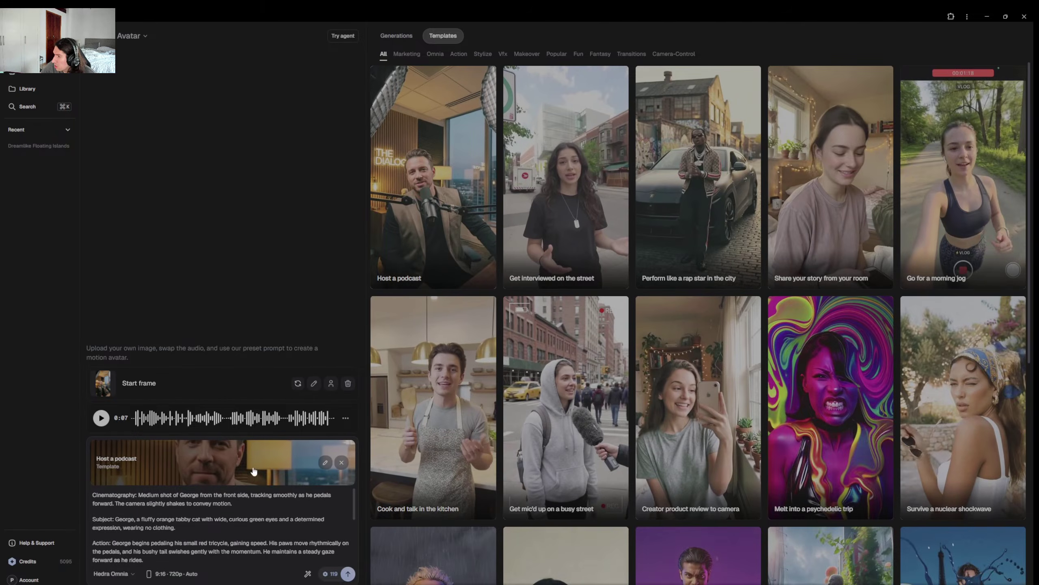
Set the podcast video's aspect ratio to 16:9 and its resolution to 1080p.
click(175, 573)
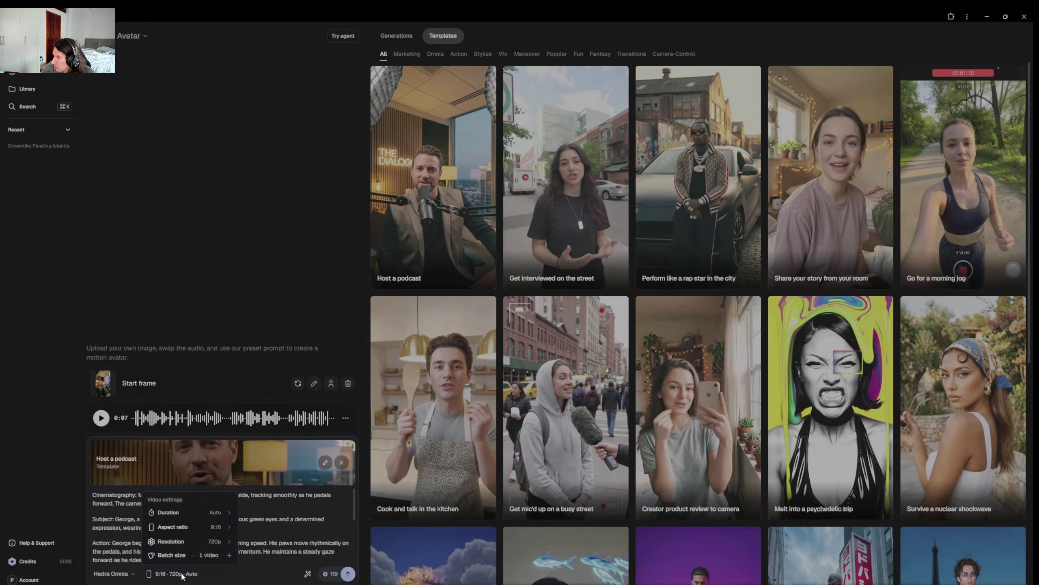
click(213, 527)
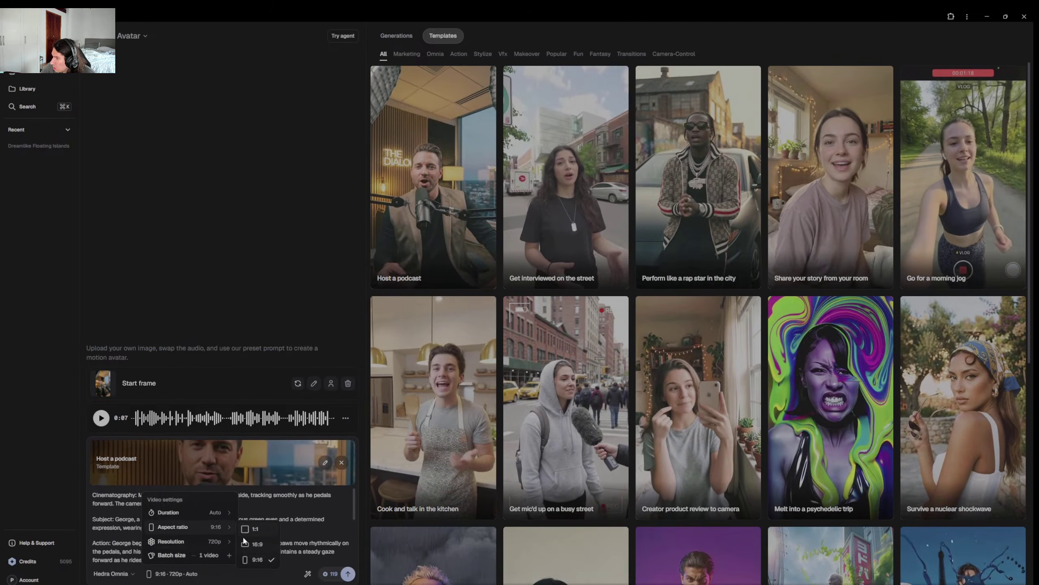
click(258, 544)
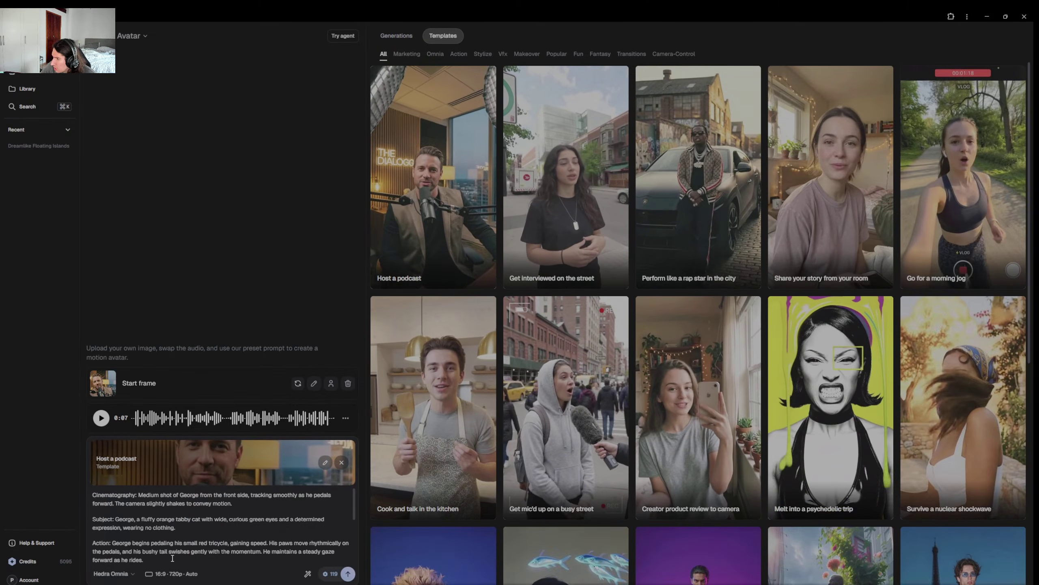
click(185, 574)
click(221, 541)
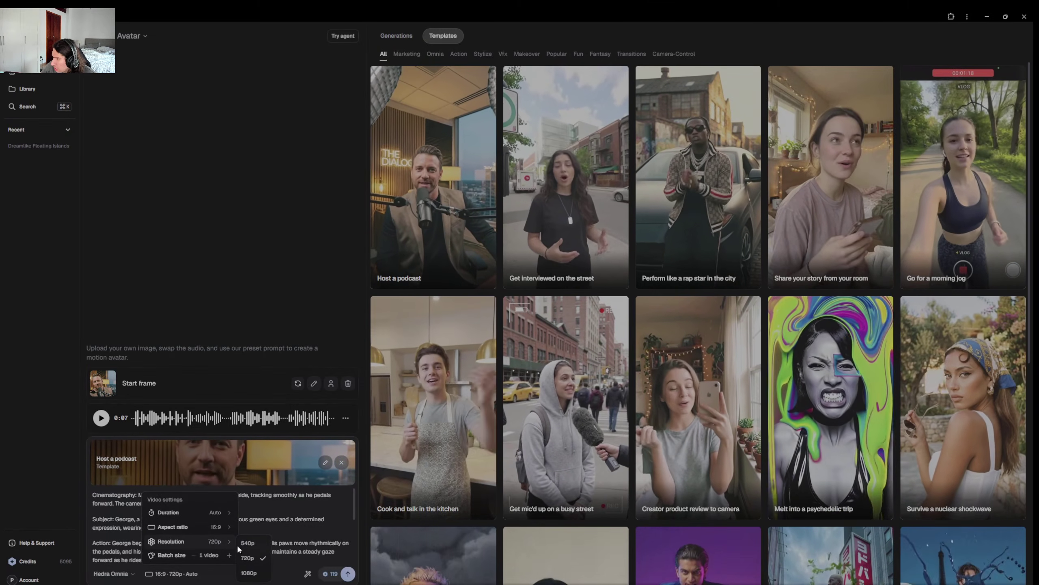
click(250, 573)
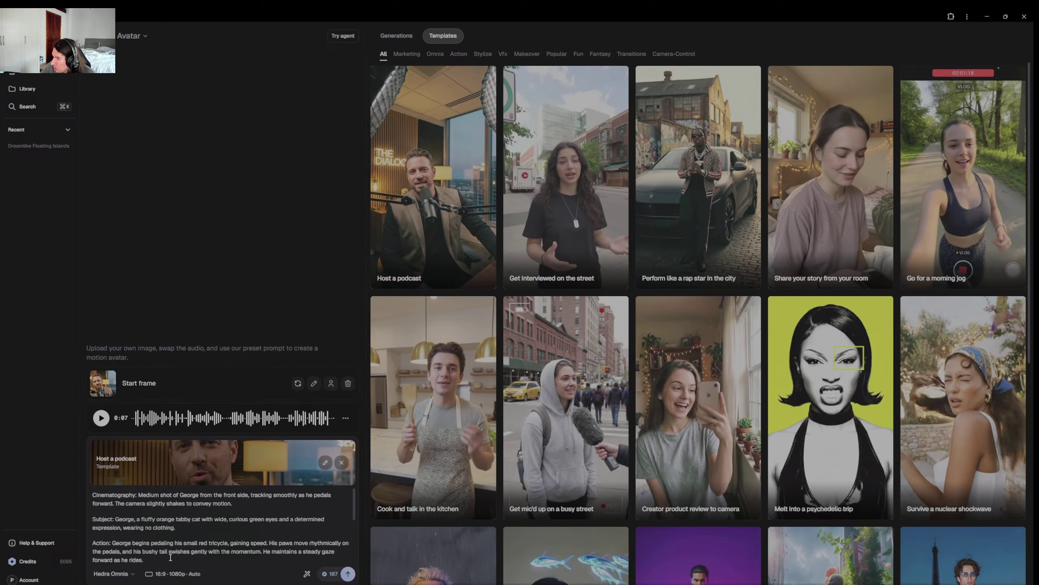
Clear the leftover cat prompt and remove the Host a podcast template, keeping its start frame and audio.
key(ctrl+a)
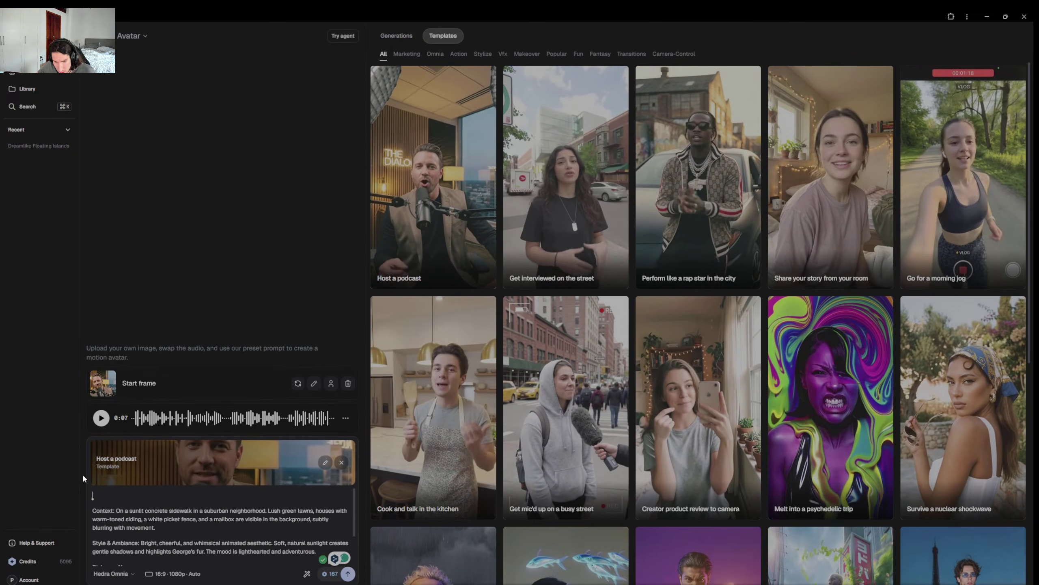
key(ctrl+a)
key(BackSpace)
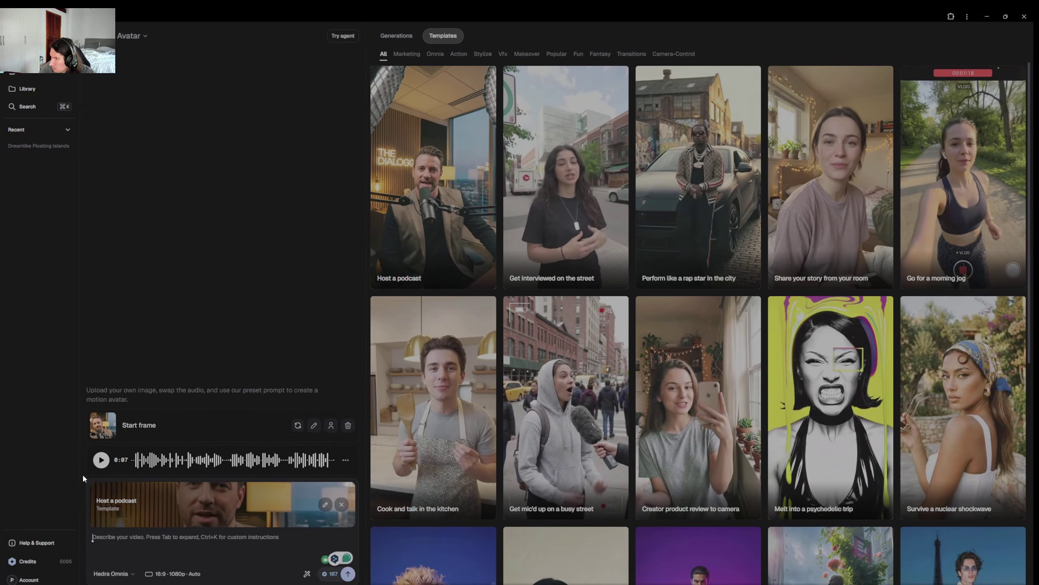
click(342, 504)
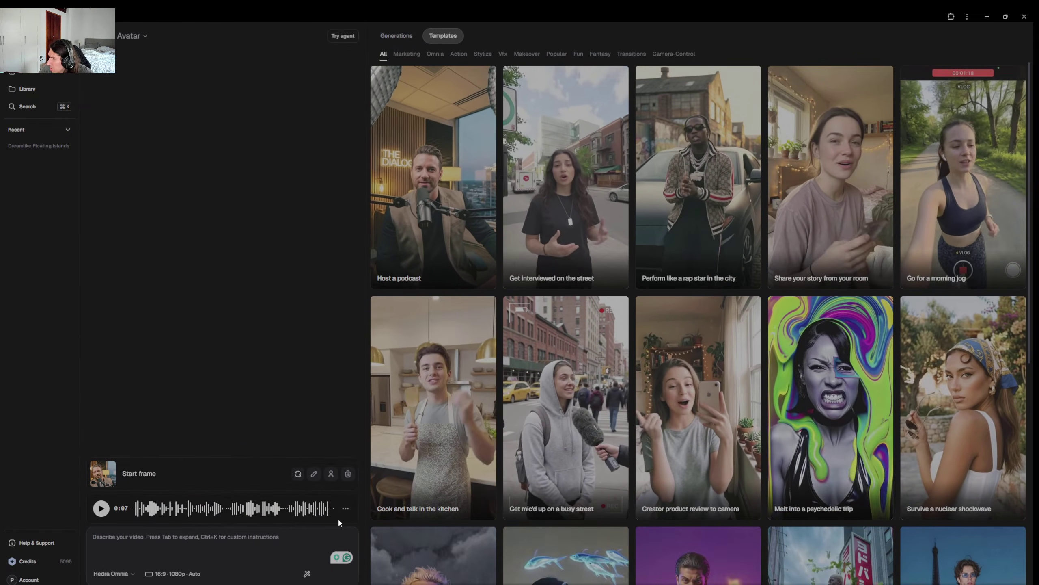
Remove the podcast audio and the start frame from the avatar video, and check the progress of the generations.
click(346, 509)
click(338, 476)
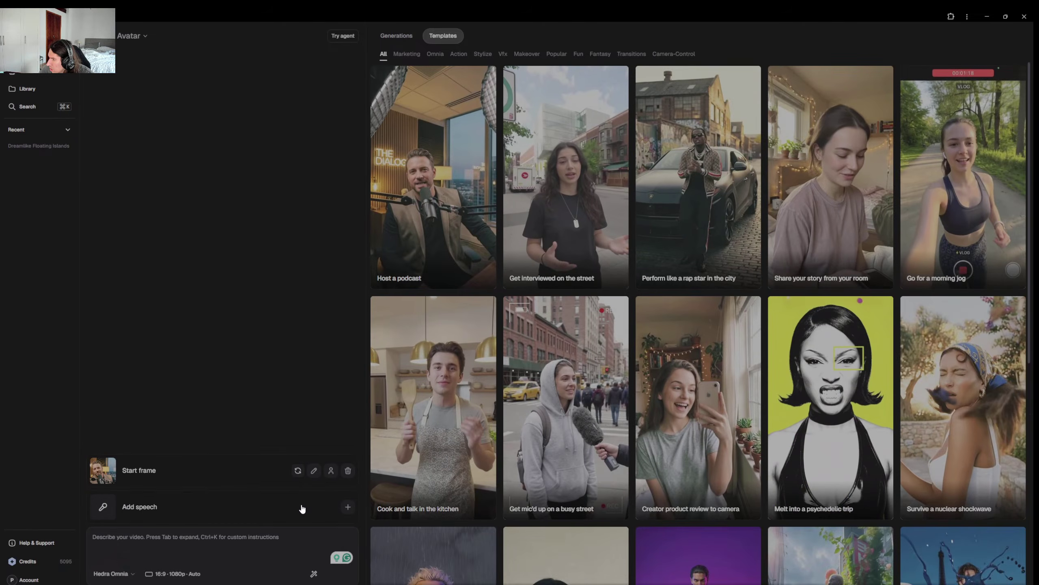
click(348, 470)
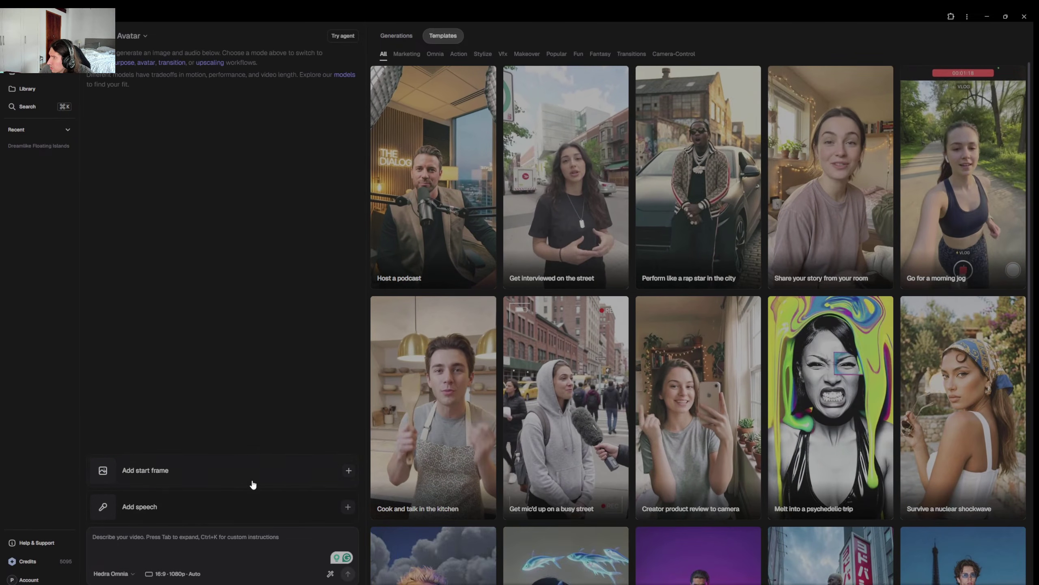
click(397, 36)
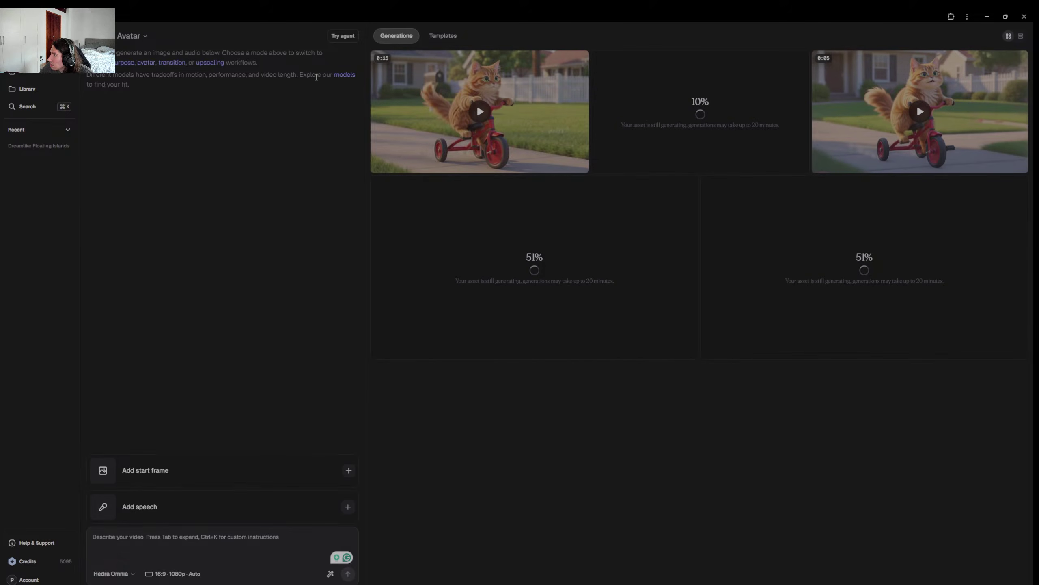
Return to the home page and add the office-1 environment element to a new agent prompt.
click(37, 75)
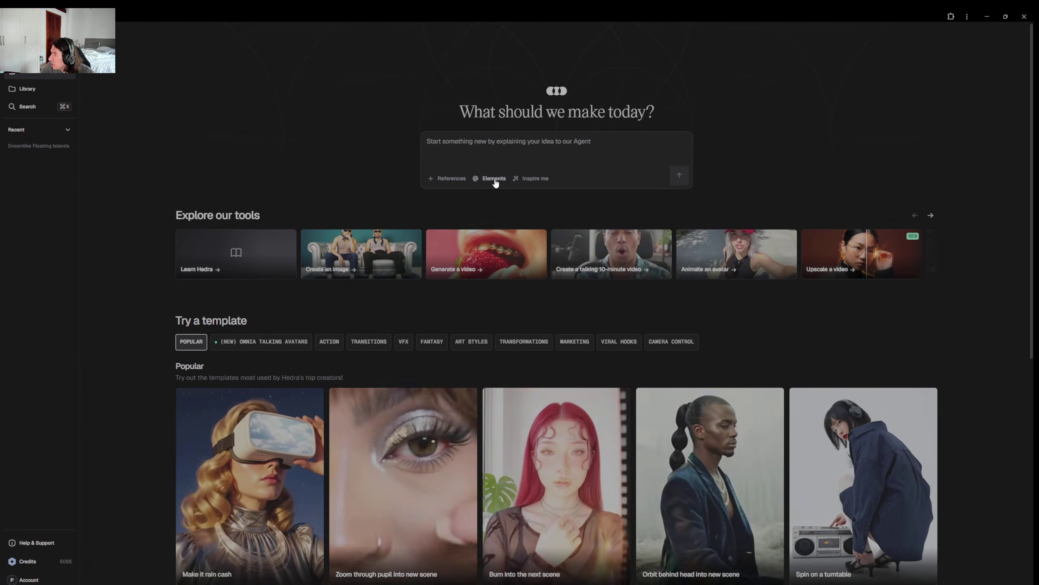
click(493, 179)
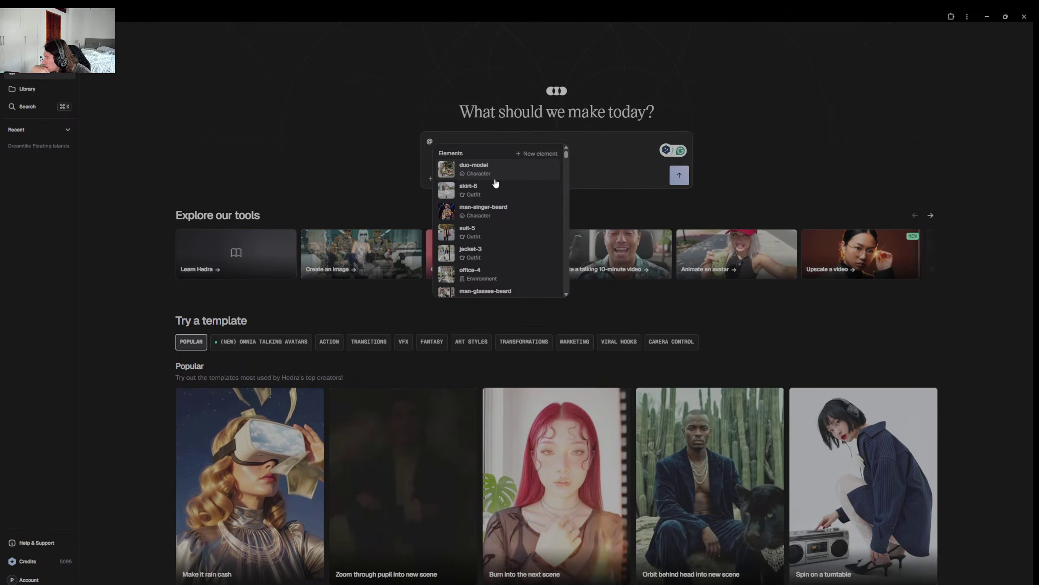
scroll(487, 188, down, 3)
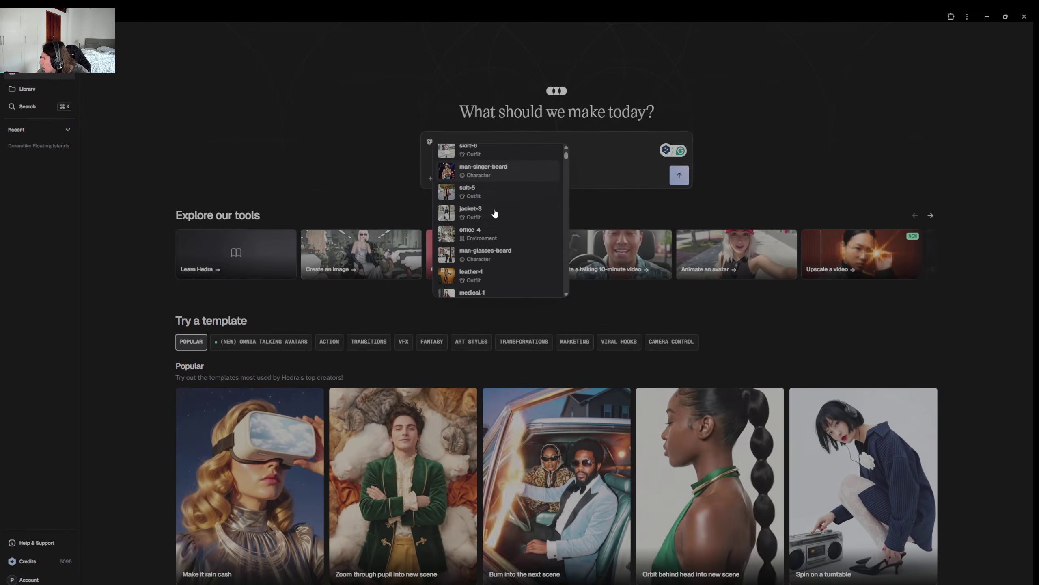
scroll(498, 214, down, 1)
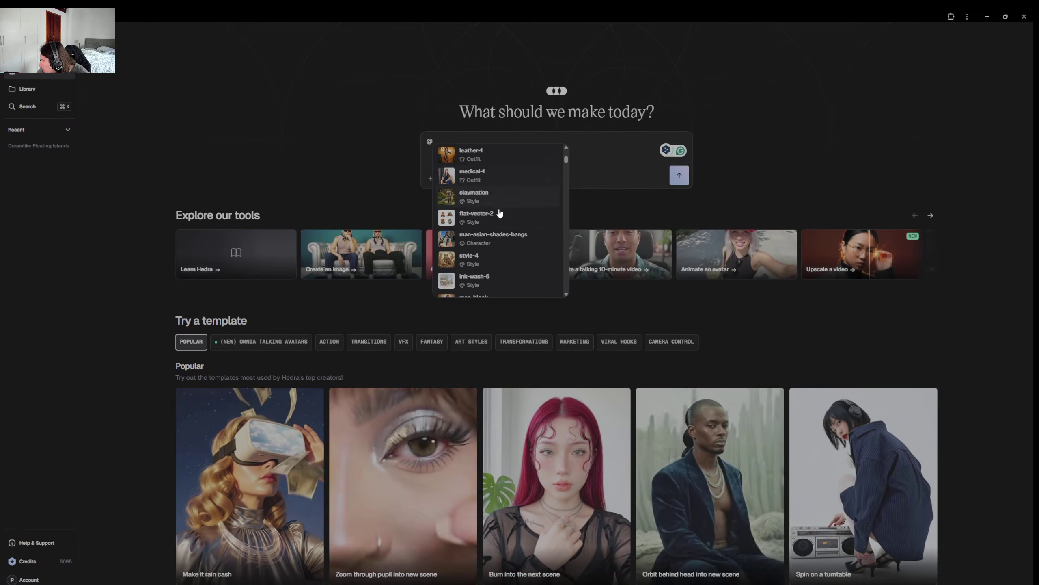
scroll(499, 212, down, 3)
scroll(499, 215, down, 1)
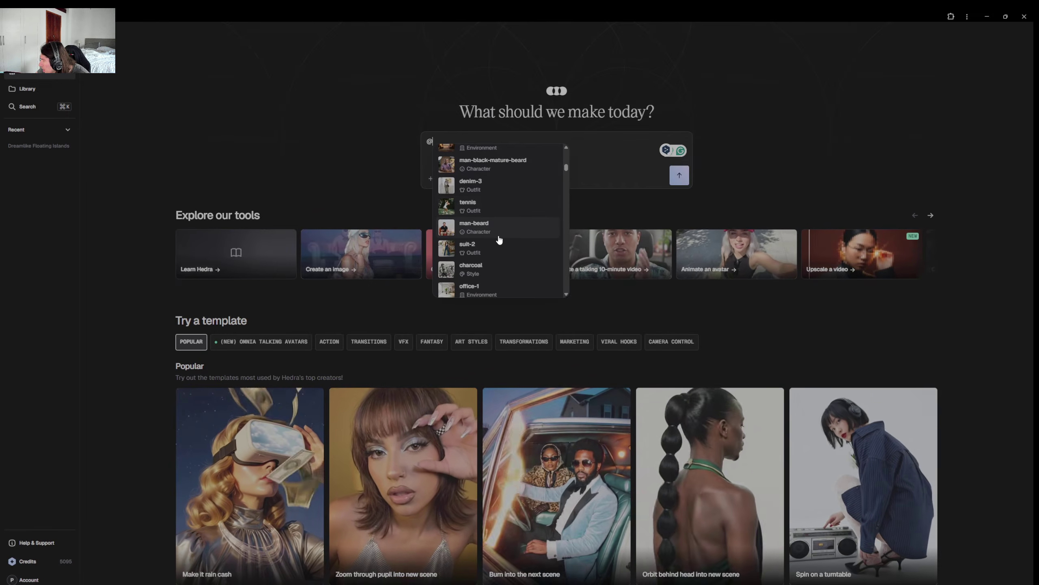
scroll(499, 240, down, 1)
scroll(514, 261, down, 2)
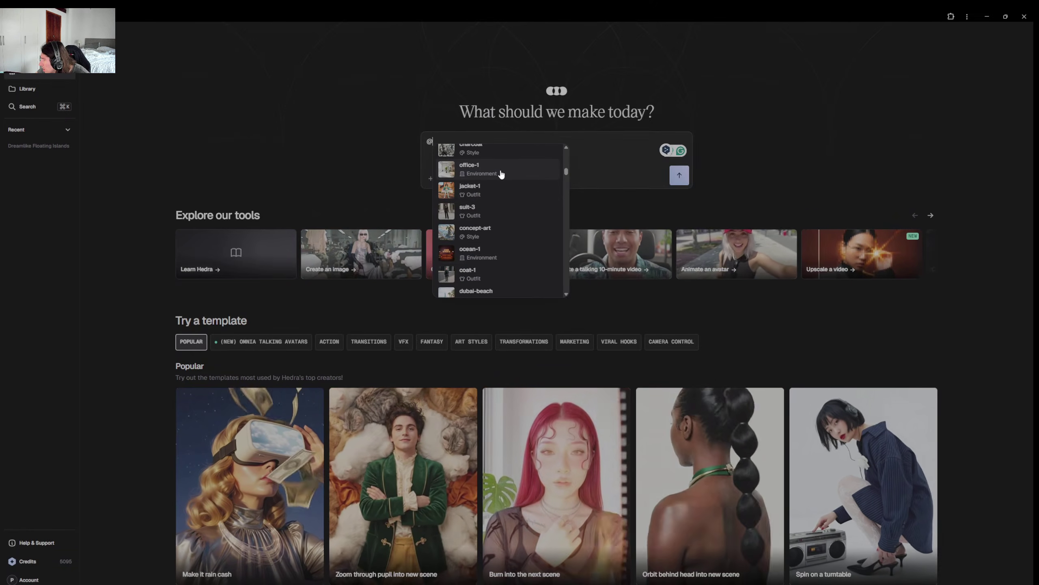
click(500, 173)
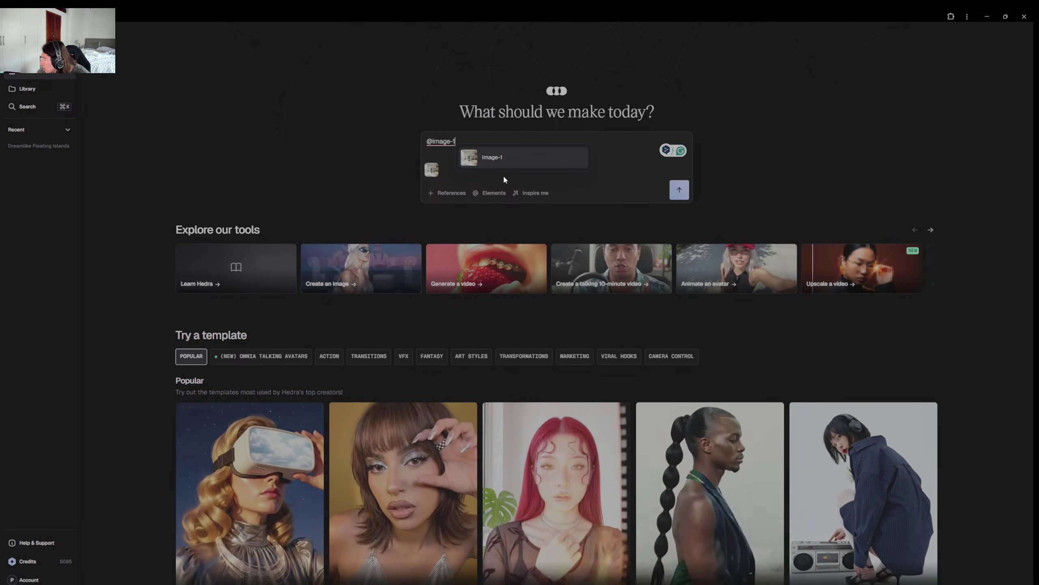
Look at the options for adding references to the agent prompt.
click(455, 193)
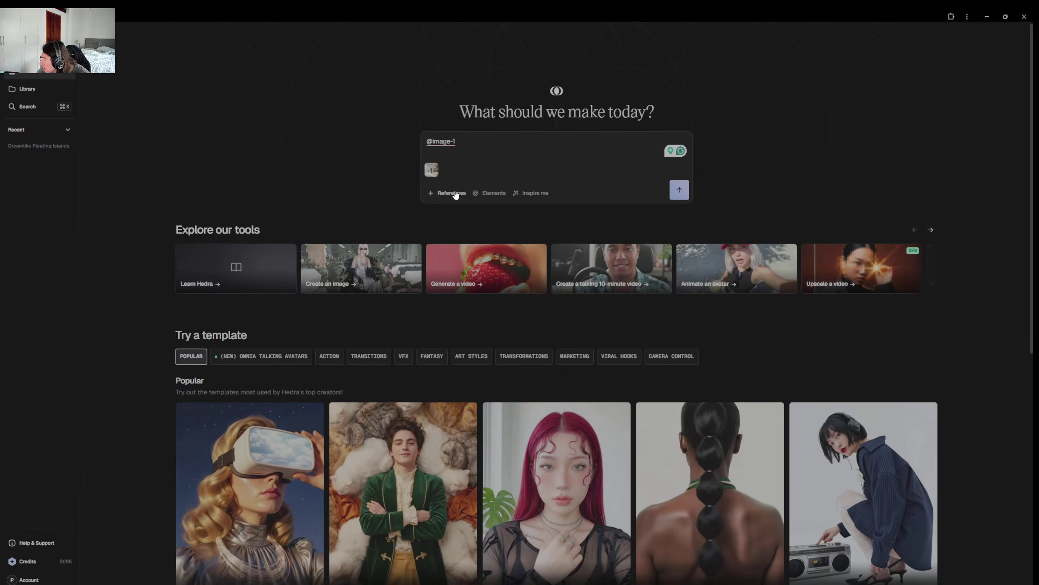
click(456, 194)
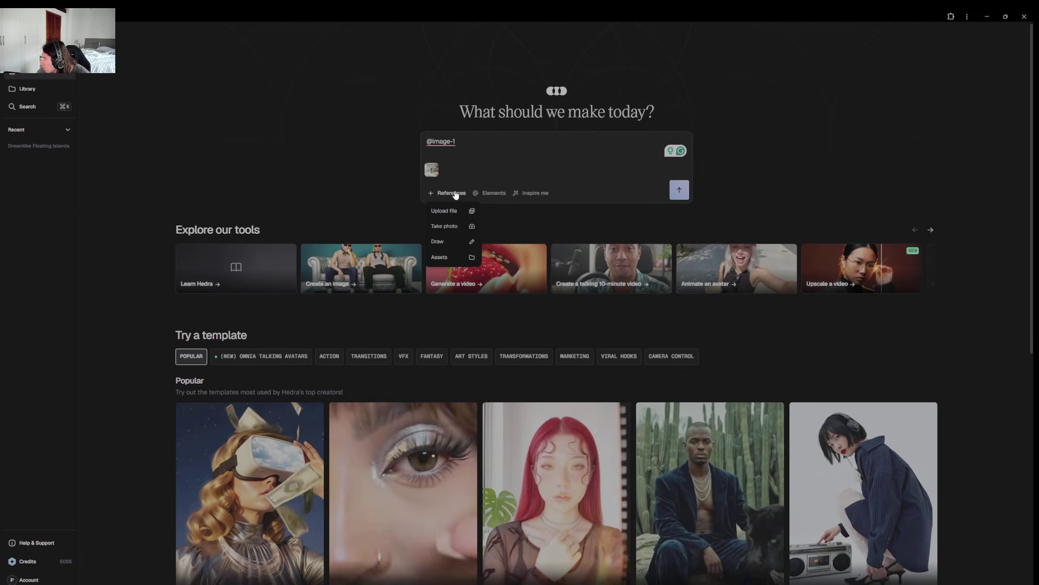
click(461, 158)
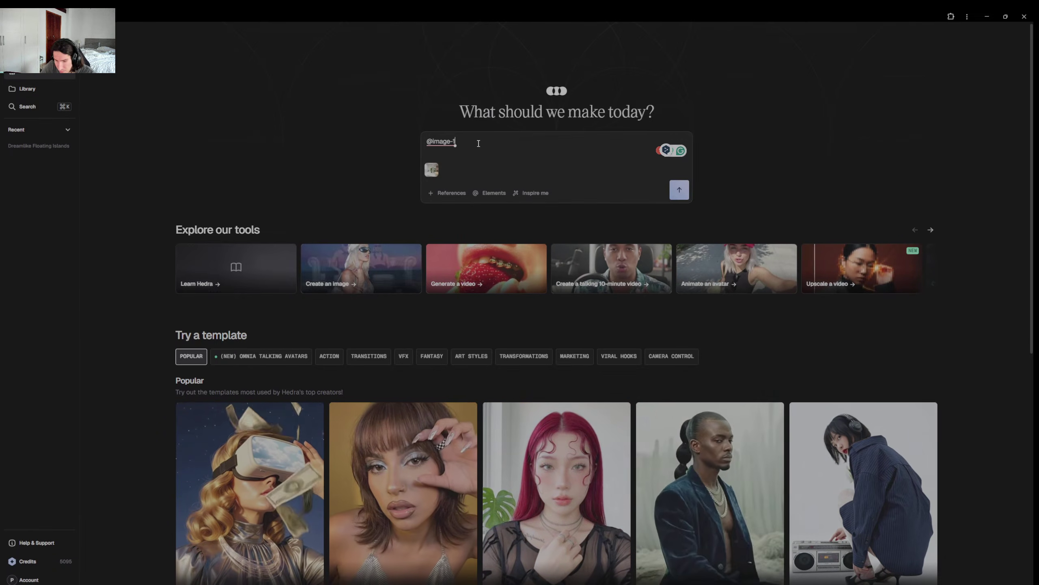
text(an epic)
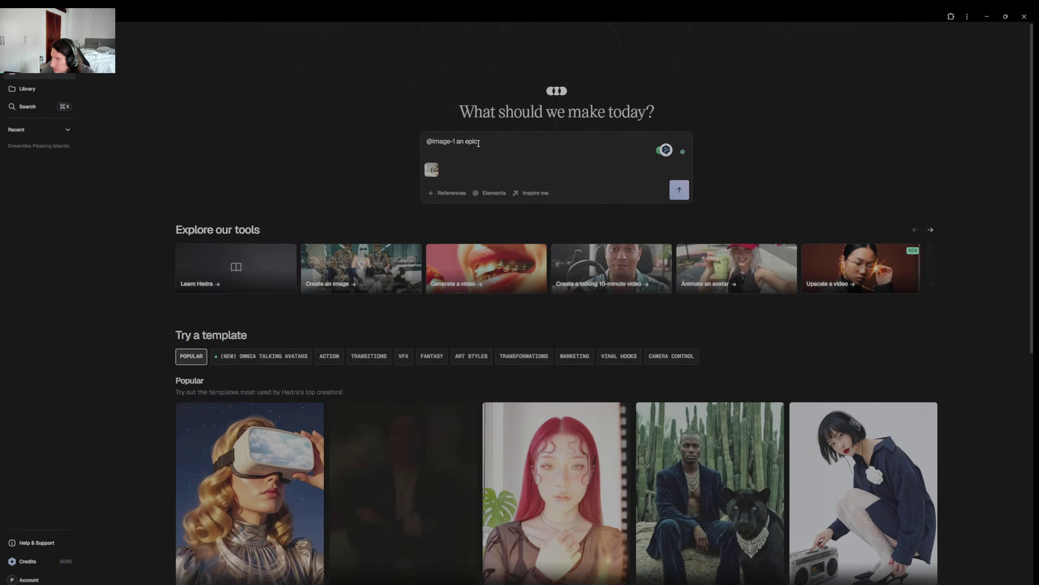
text( s)
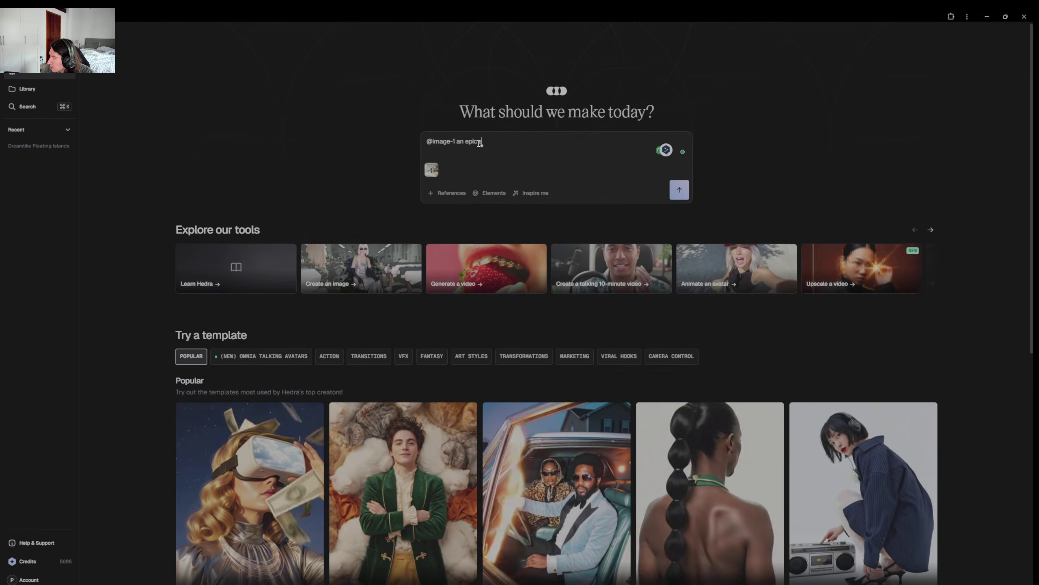
text(amura)
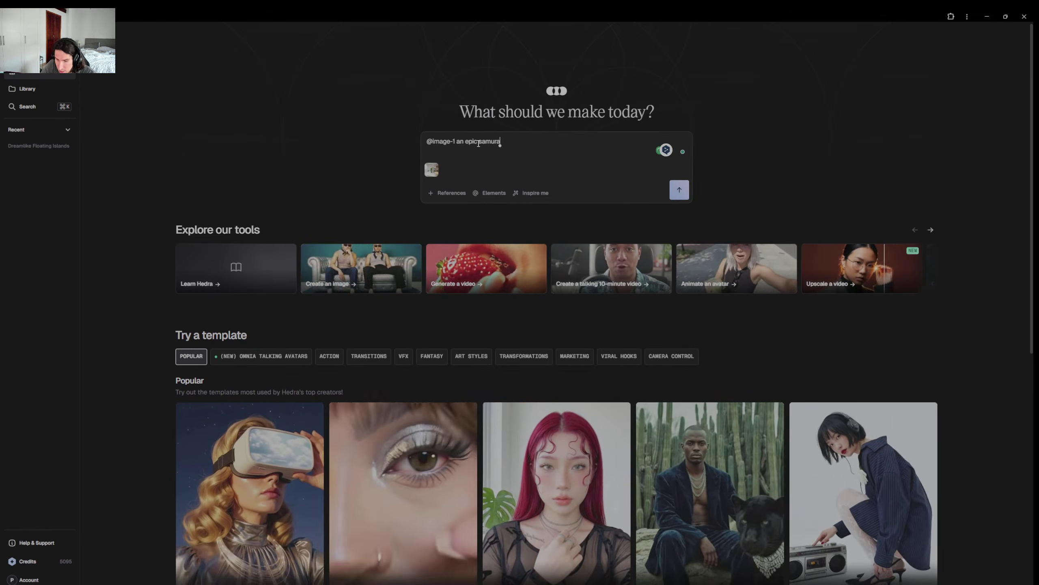
text(i)
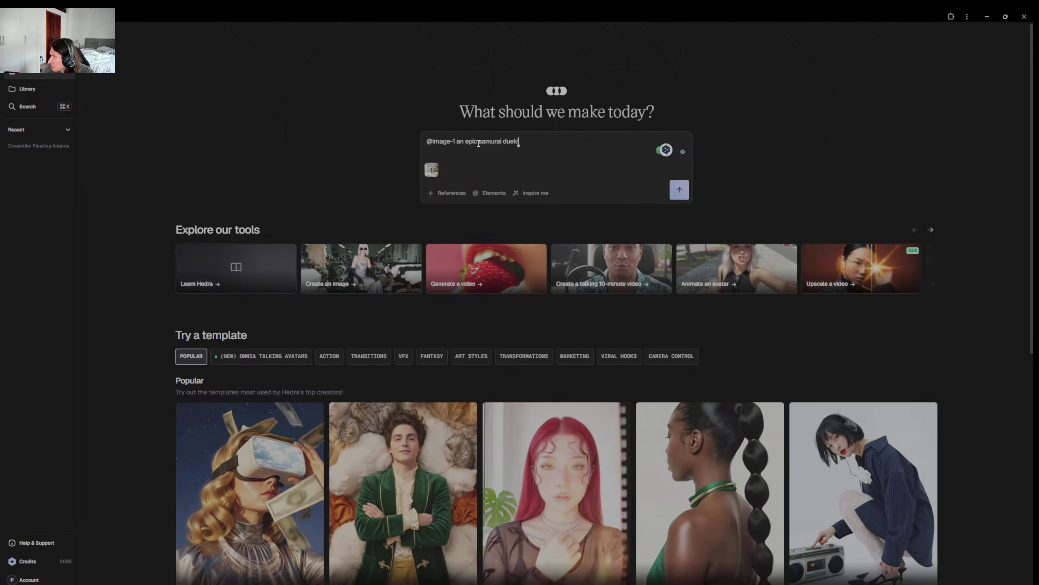
text( due)
text(le but its kylo rev)
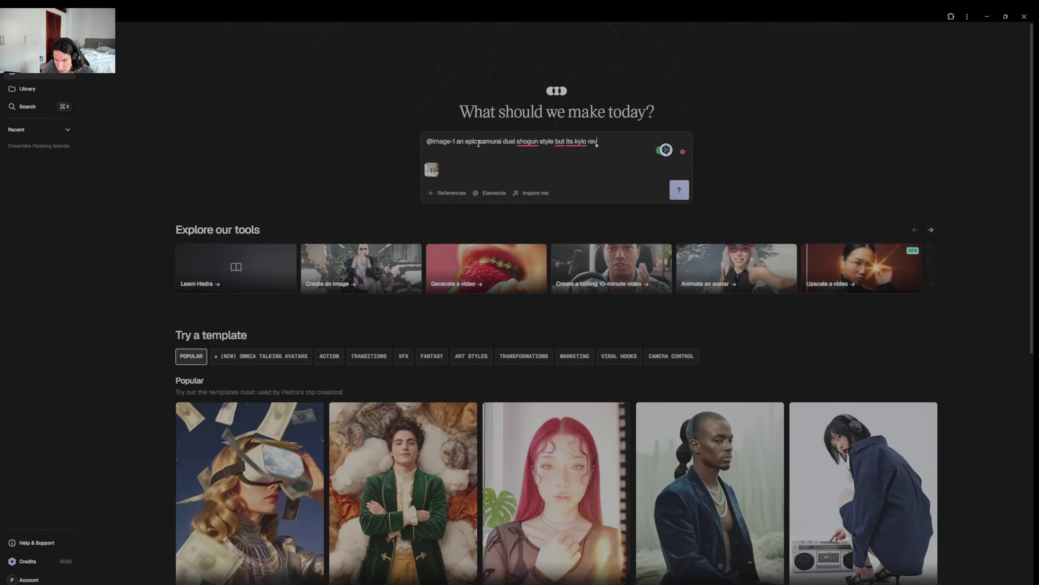
key(BackSpace)
text(n)
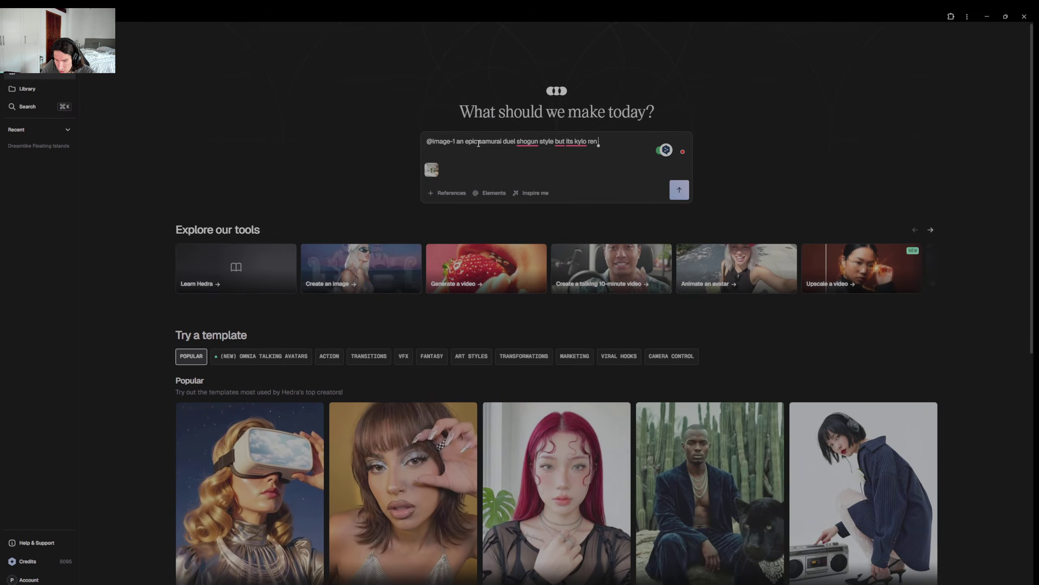
text( vs dar)
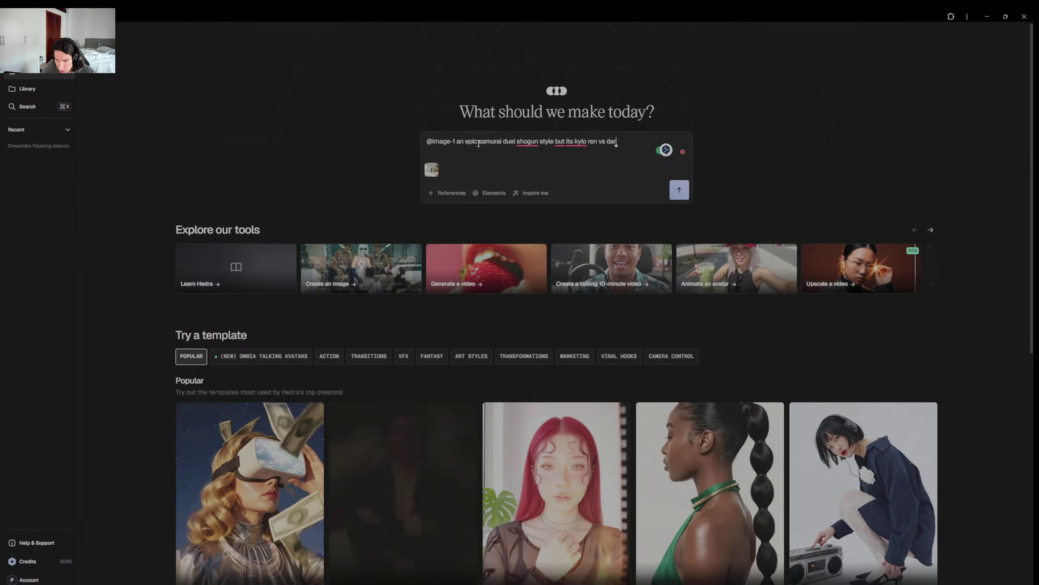
text(th vader)
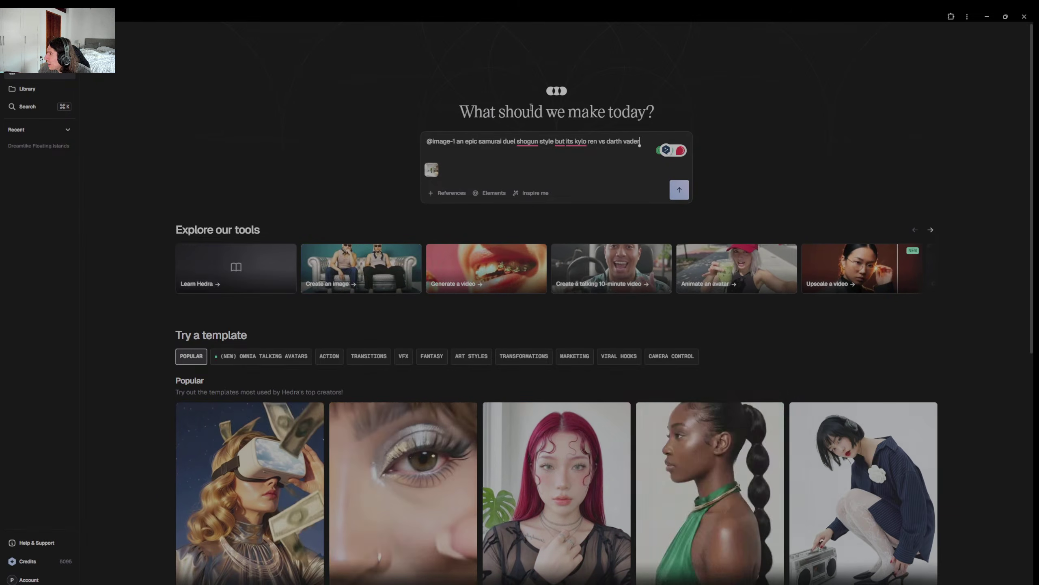
Correct the prompt's wording to "duel, shogun style, but it's Kylo Ren vs. Darth Vader" using the writing suggestions.
click(535, 165)
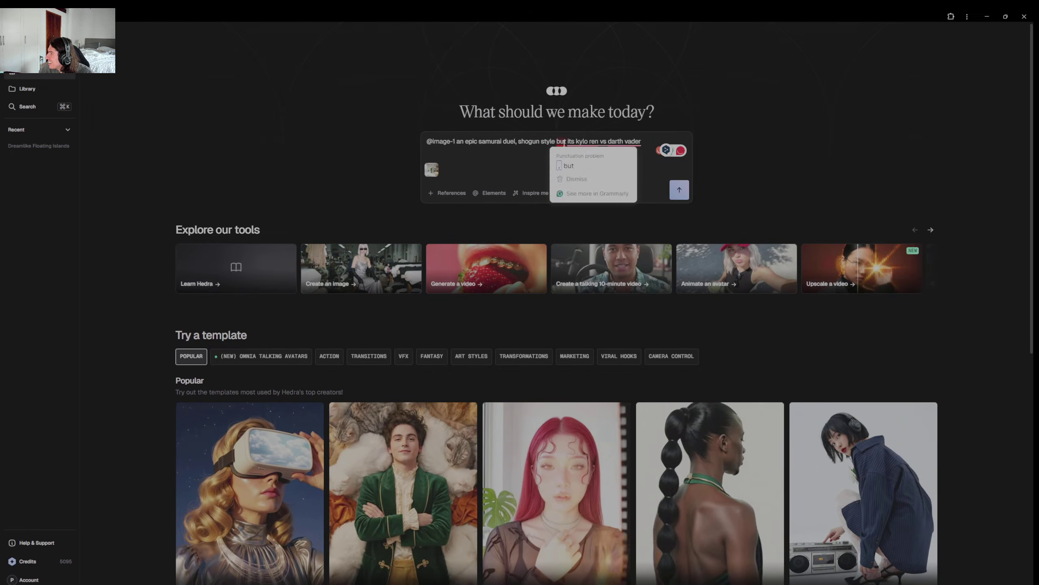
mouse_move(578, 143)
click(585, 165)
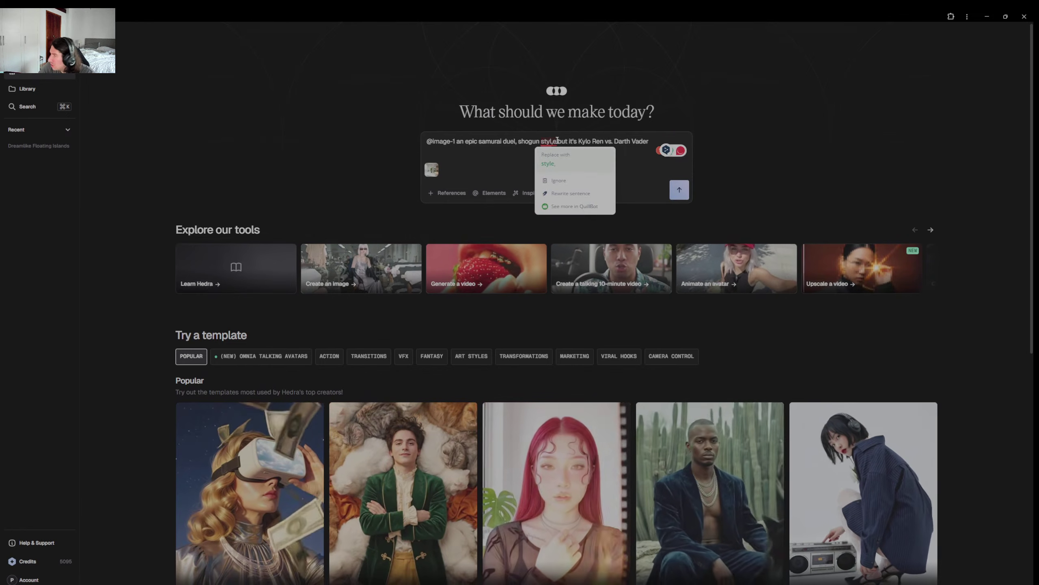
click(557, 142)
key(BackSpace)
text(e,)
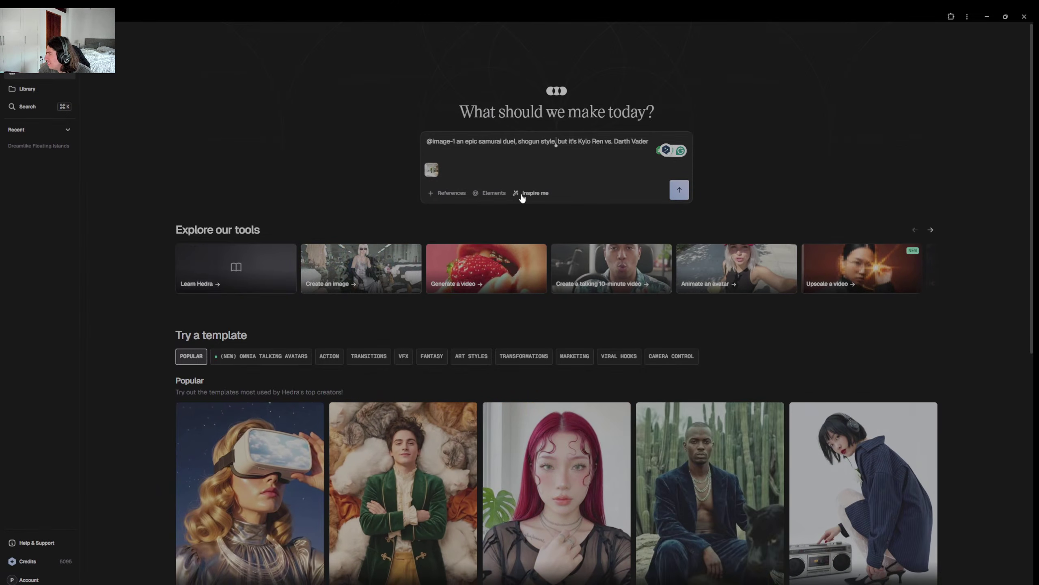
Try Inspire me on the duel prompt, visit the Dreamlike Floating Islands chat, and return to the home page.
click(522, 197)
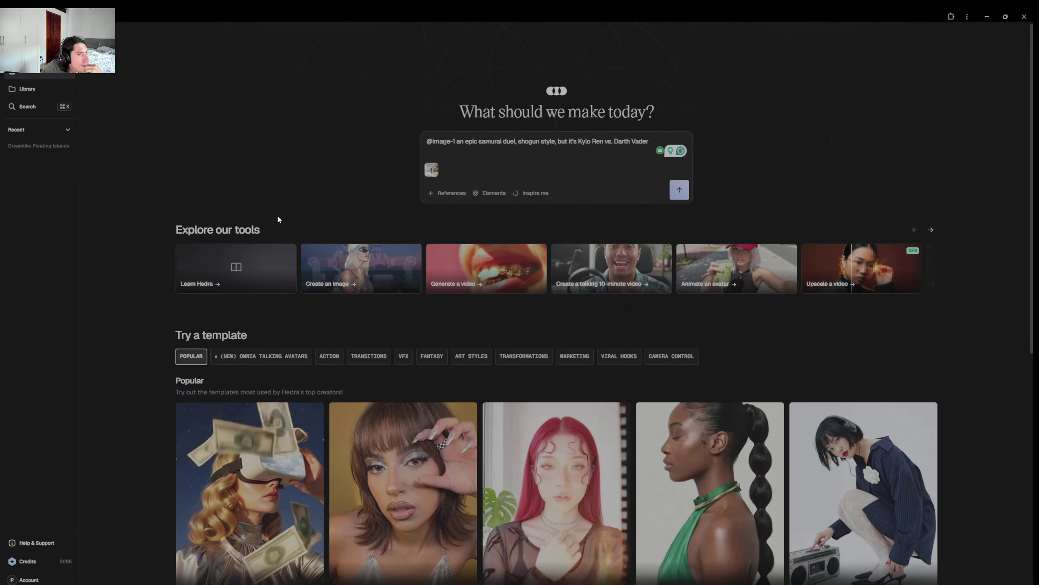
click(64, 146)
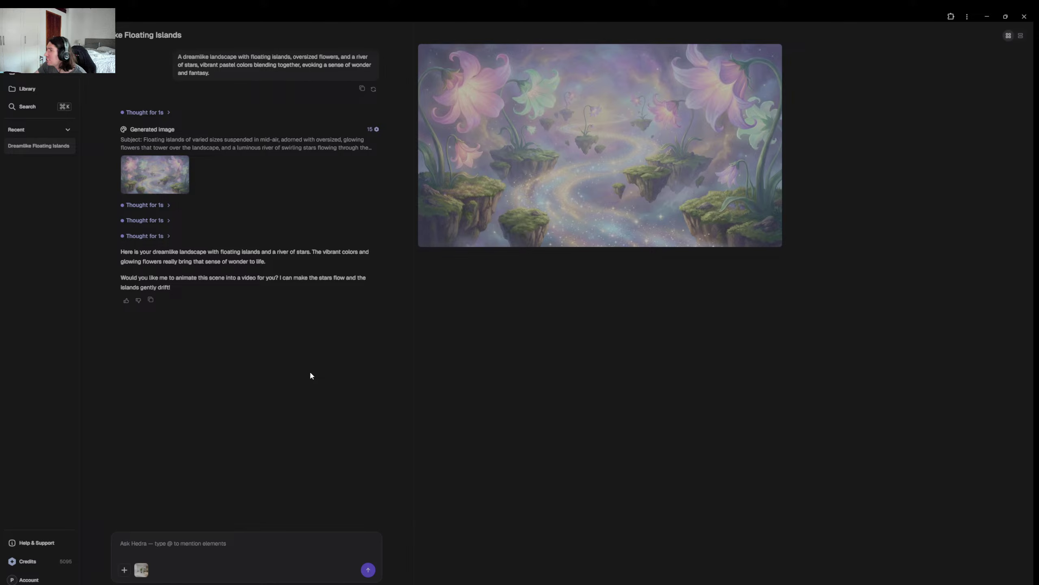
click(51, 82)
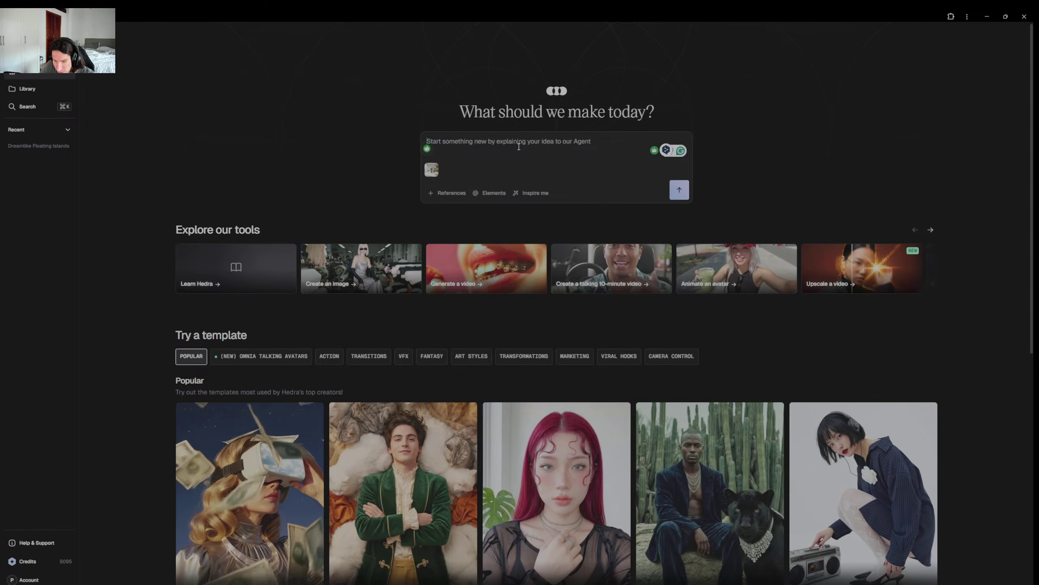
Write the agent prompt "an epic duel shogun style darth vader vs kylo ren".
text(an epic d)
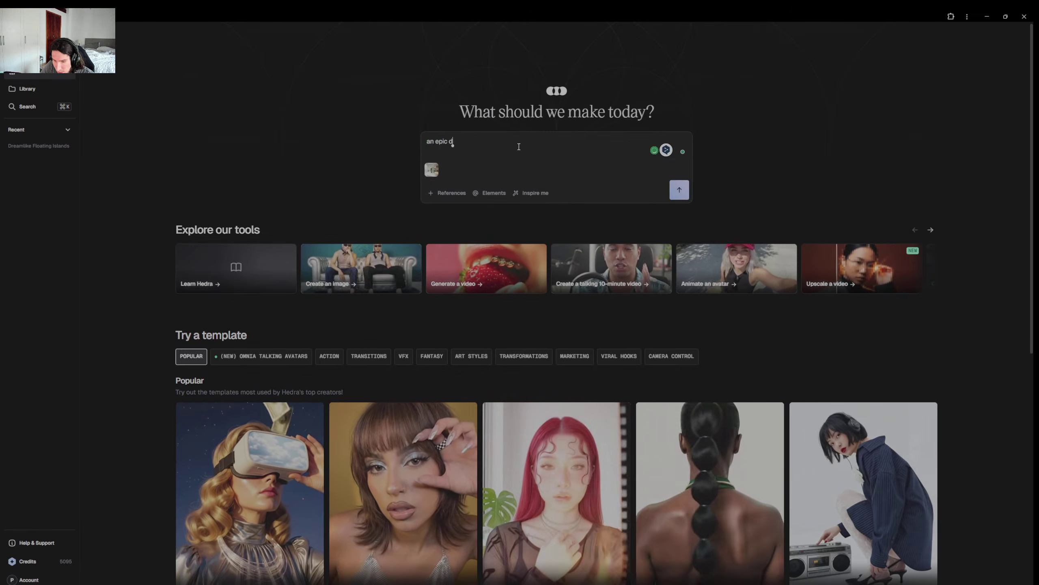
text(uel)
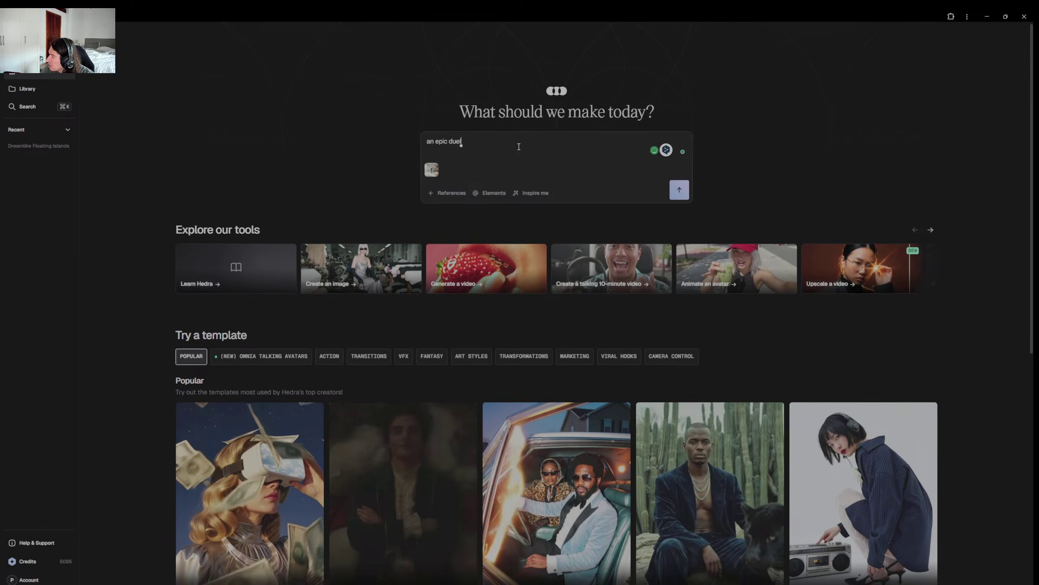
text( shogun)
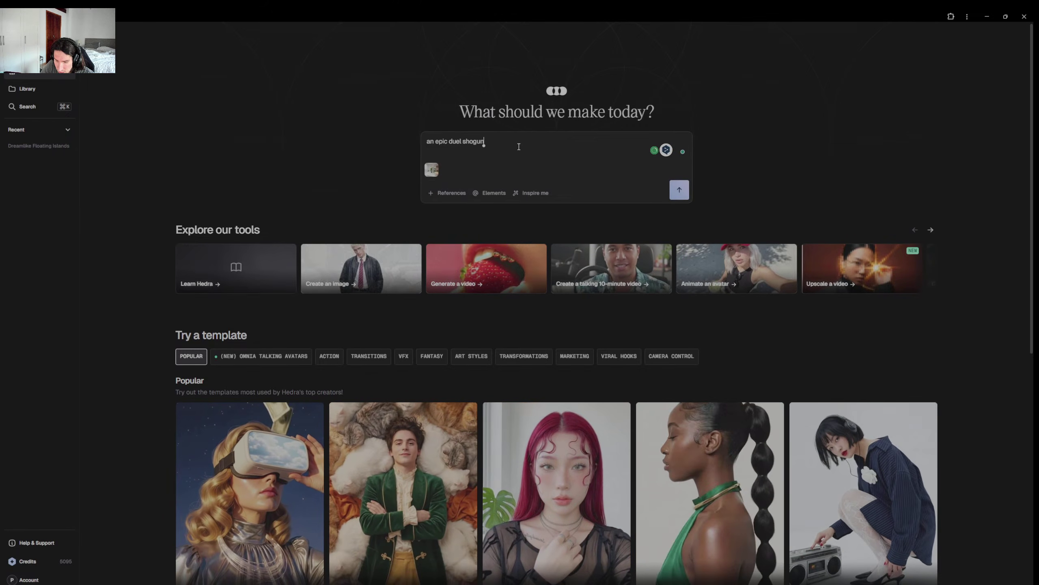
text( style darth vader vs kylo reb)
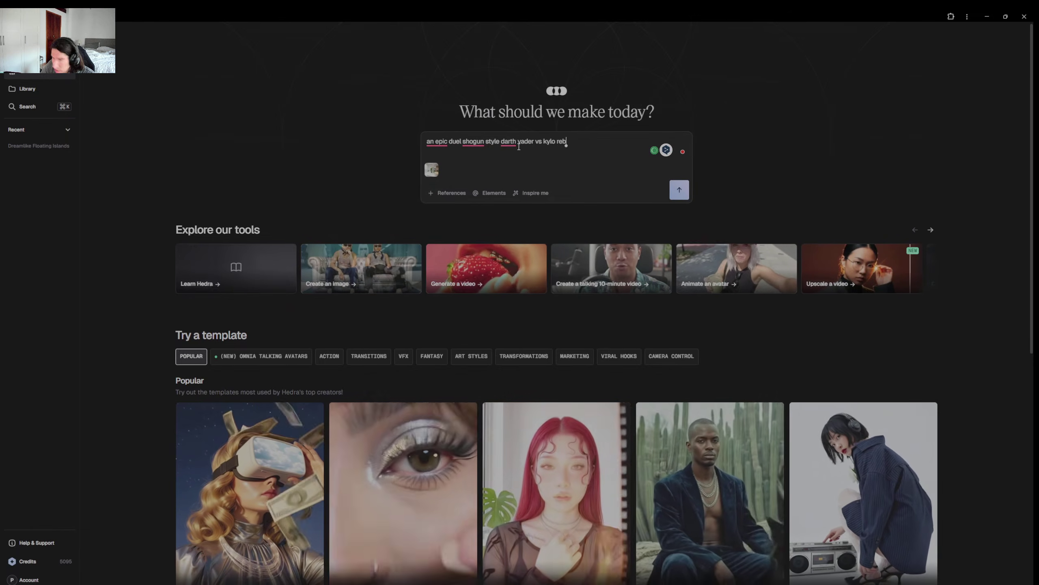
key(BackSpace)
text(n)
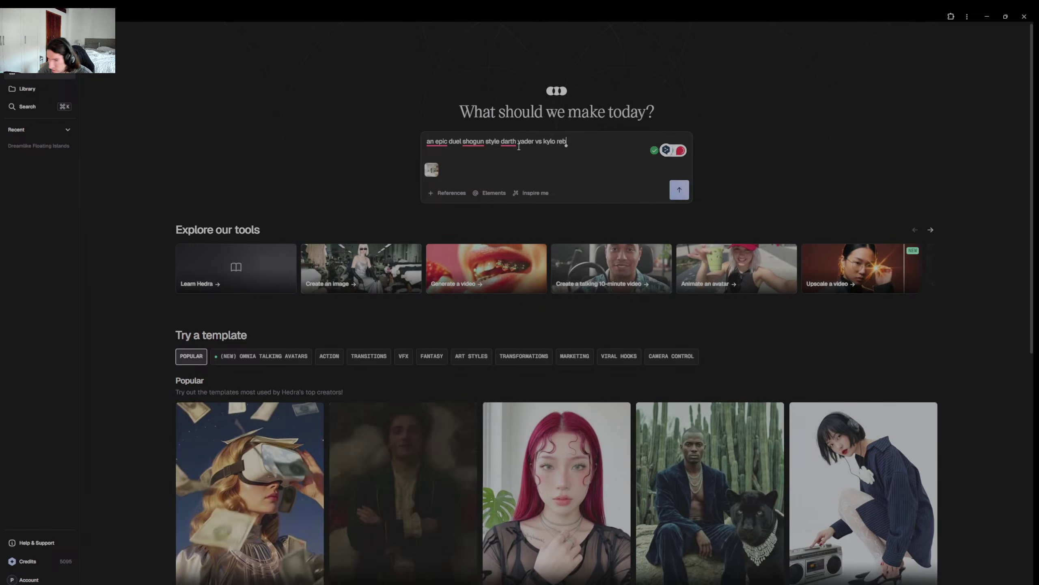
Correct the agent prompt to "An epic duel, shogun style: Darth Vader vs. Kylo Ren" using the writing suggestions.
mouse_move(436, 142)
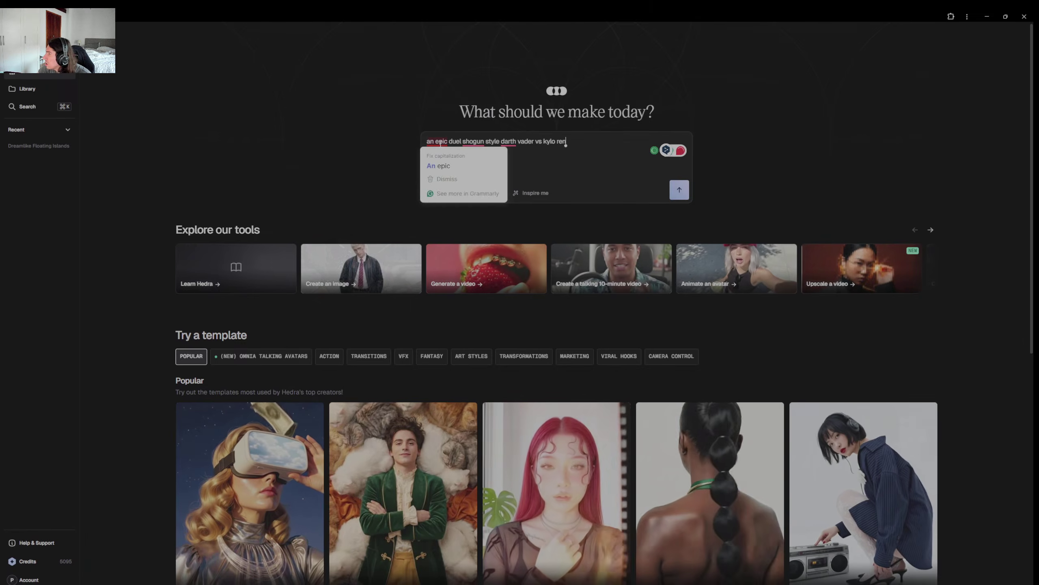
click(440, 166)
mouse_move(469, 142)
click(481, 165)
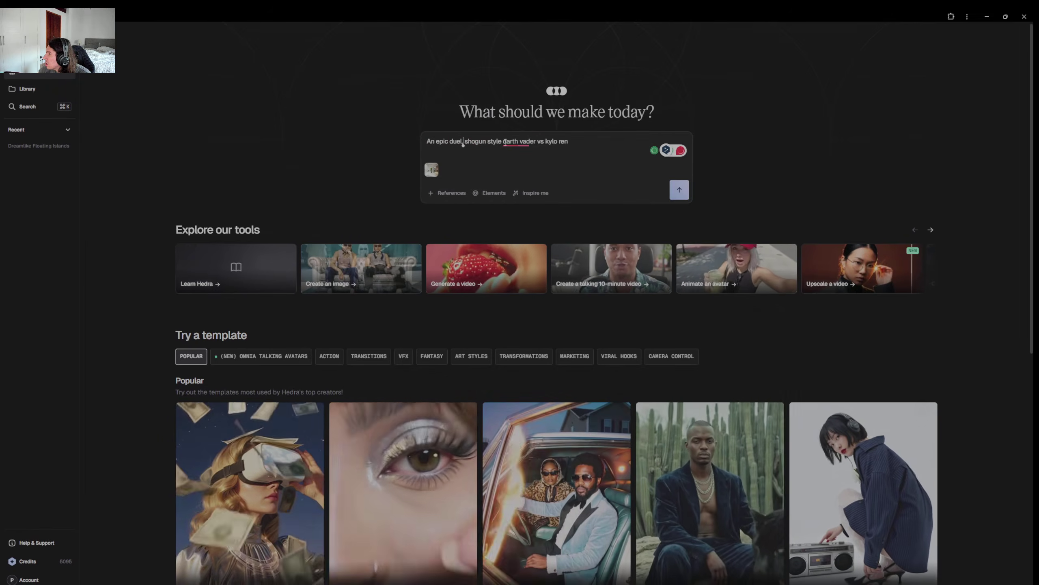
mouse_move(511, 143)
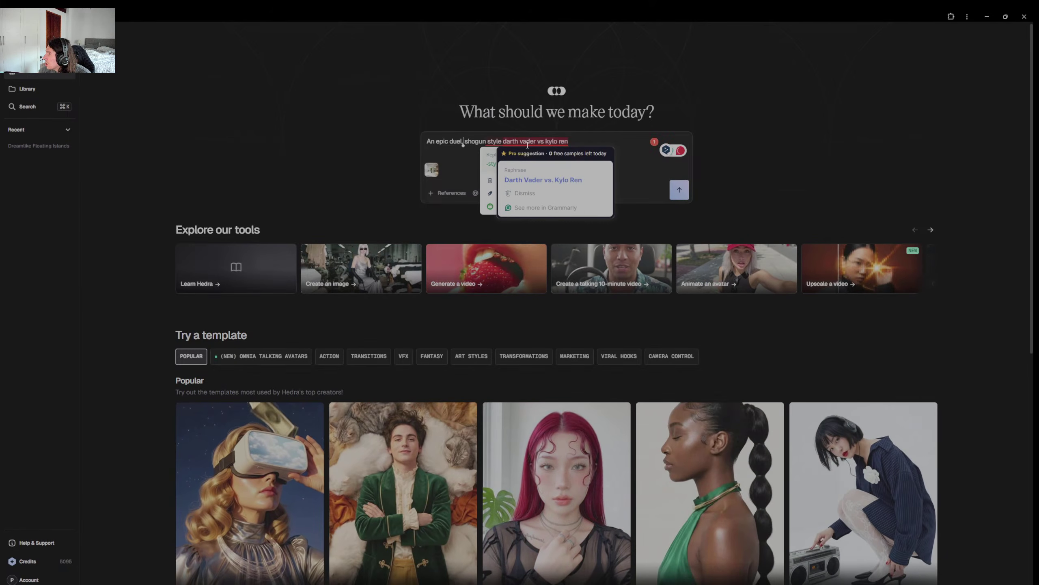
click(542, 166)
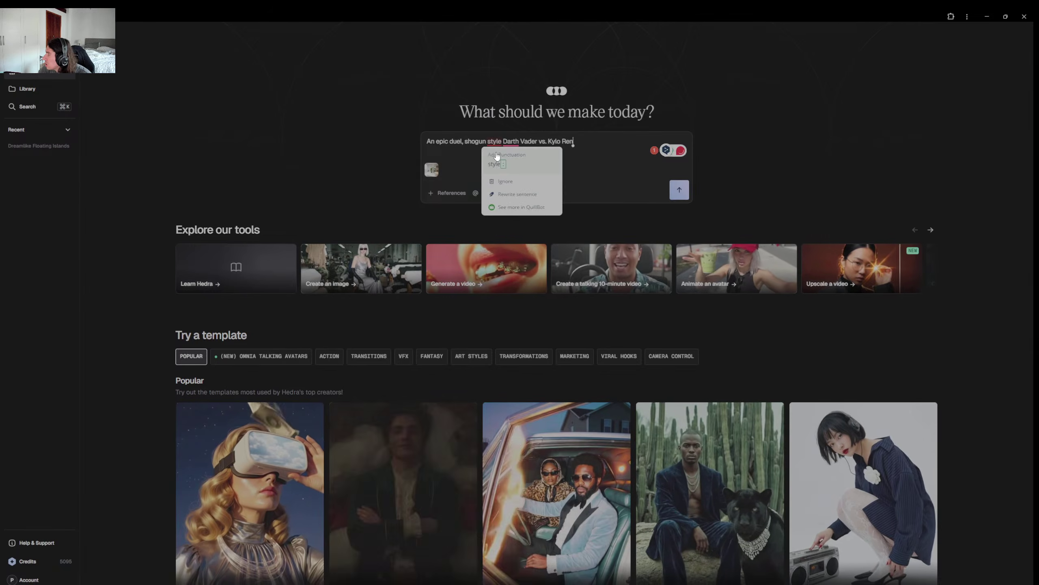
click(497, 157)
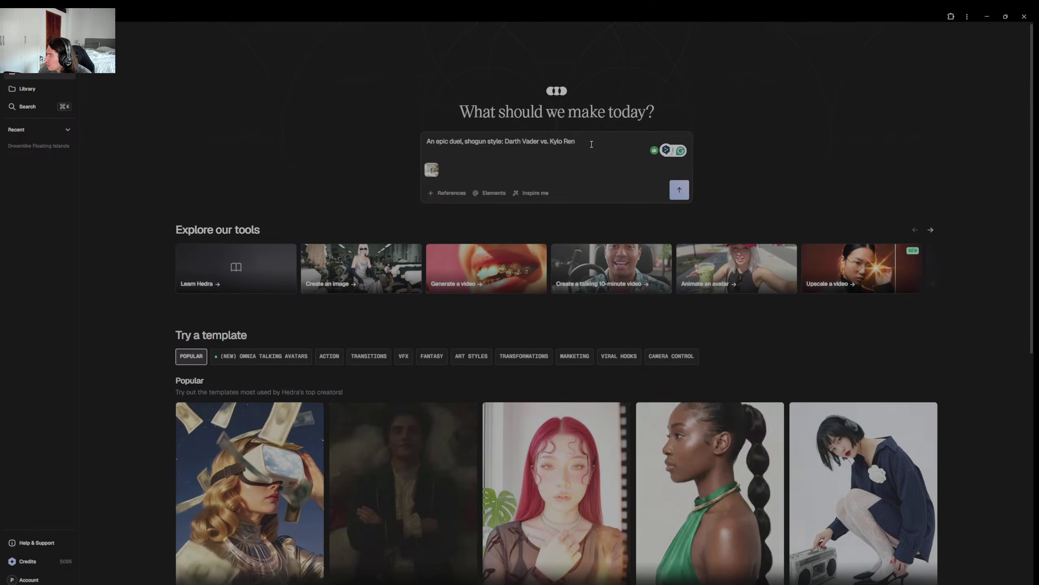
Submit the duel prompt to the agent and approve its proposed Nano Banana Pro image modification.
click(679, 190)
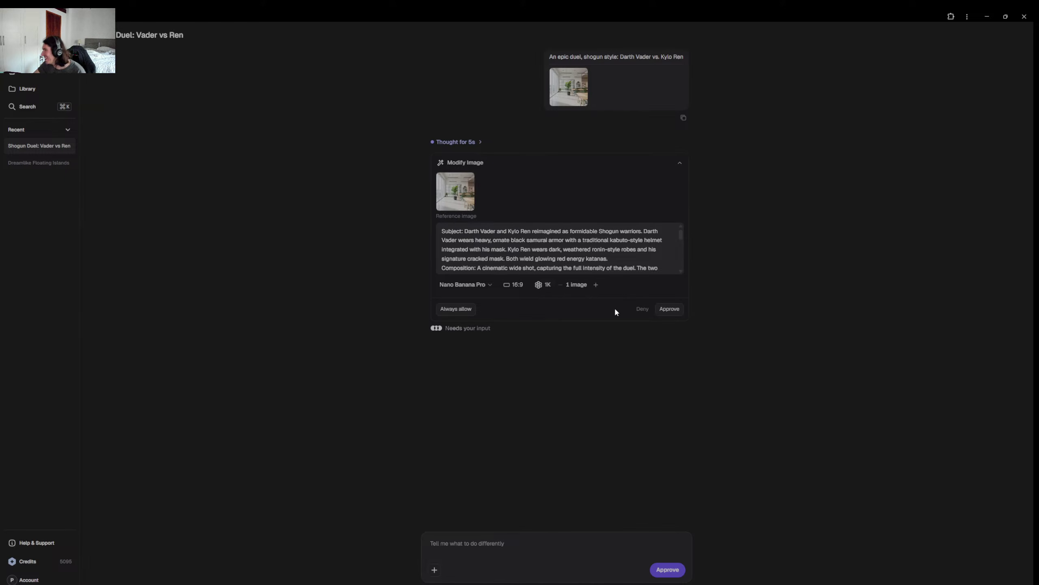
click(670, 309)
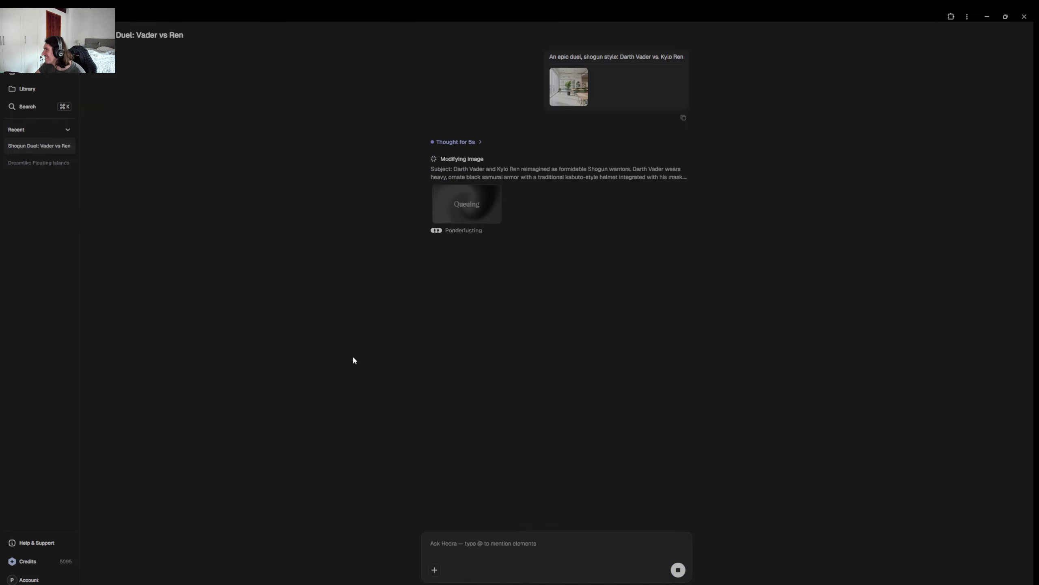
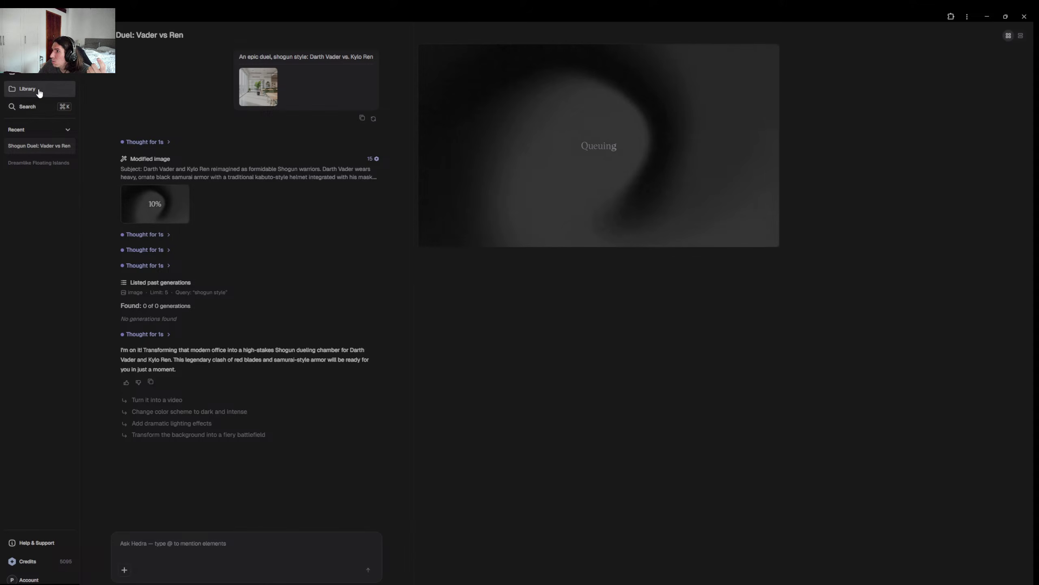
Check the progress of the video generations and the Shogun Duel chat, returning to the home page.
click(39, 76)
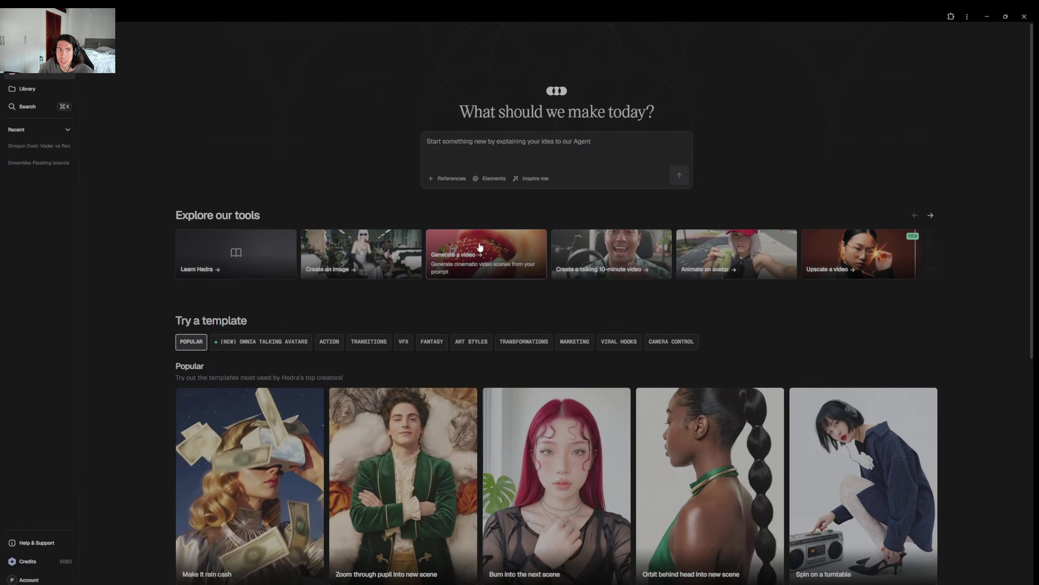
click(448, 275)
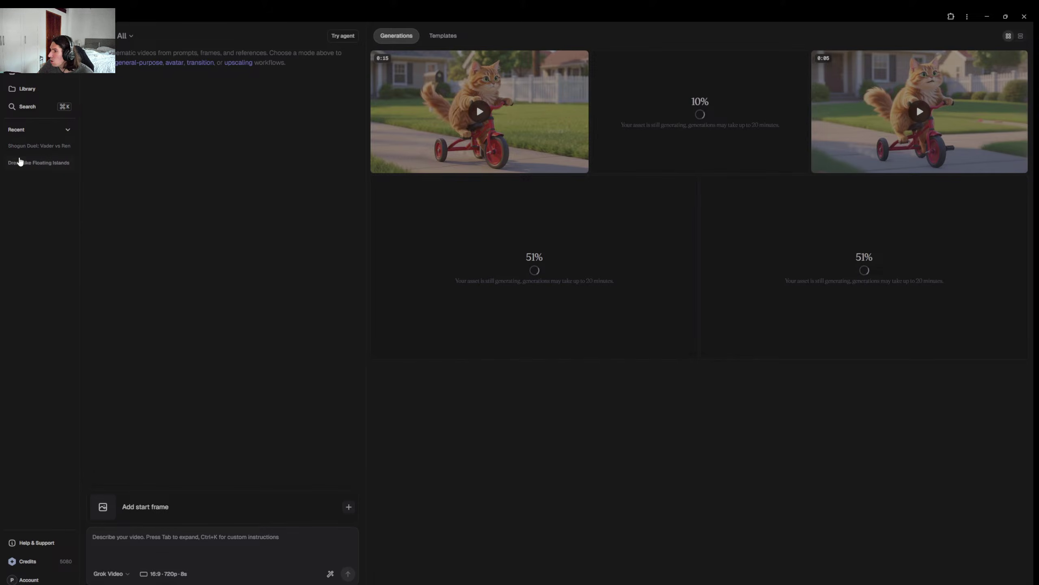
click(19, 152)
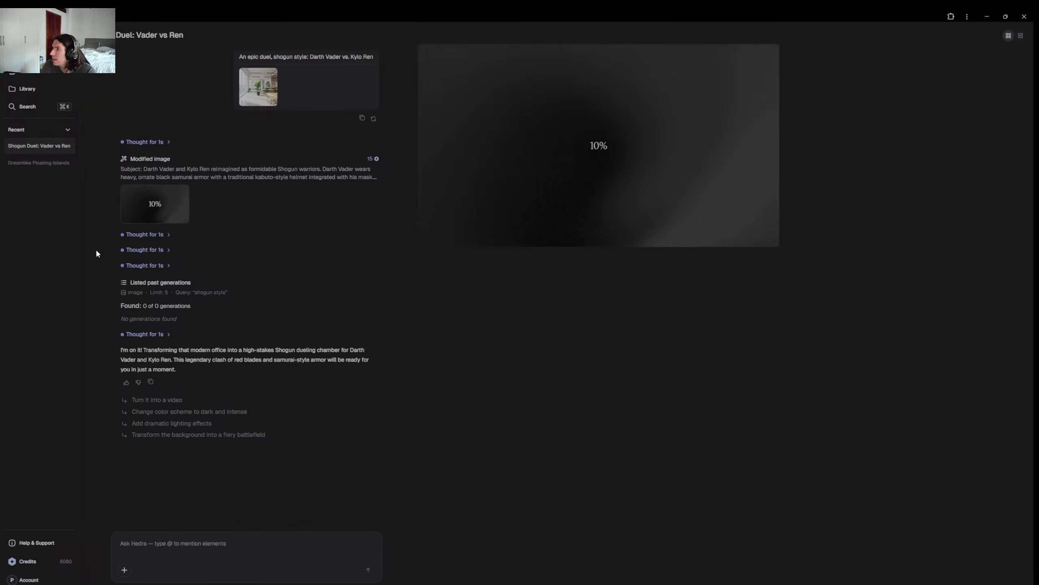
click(21, 76)
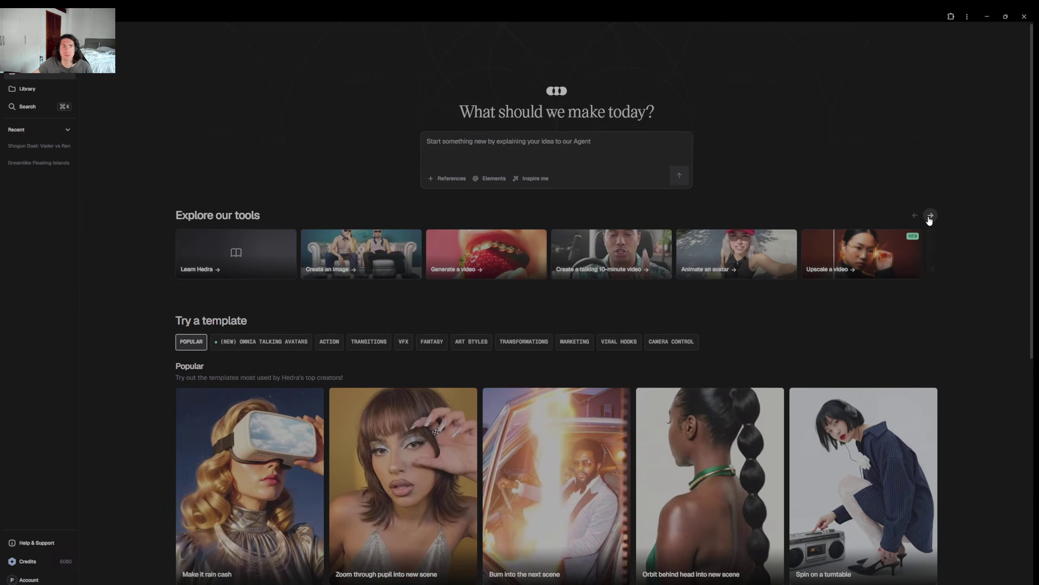
Open the Restyle a video tool and play the third cat video in the generations.
click(930, 217)
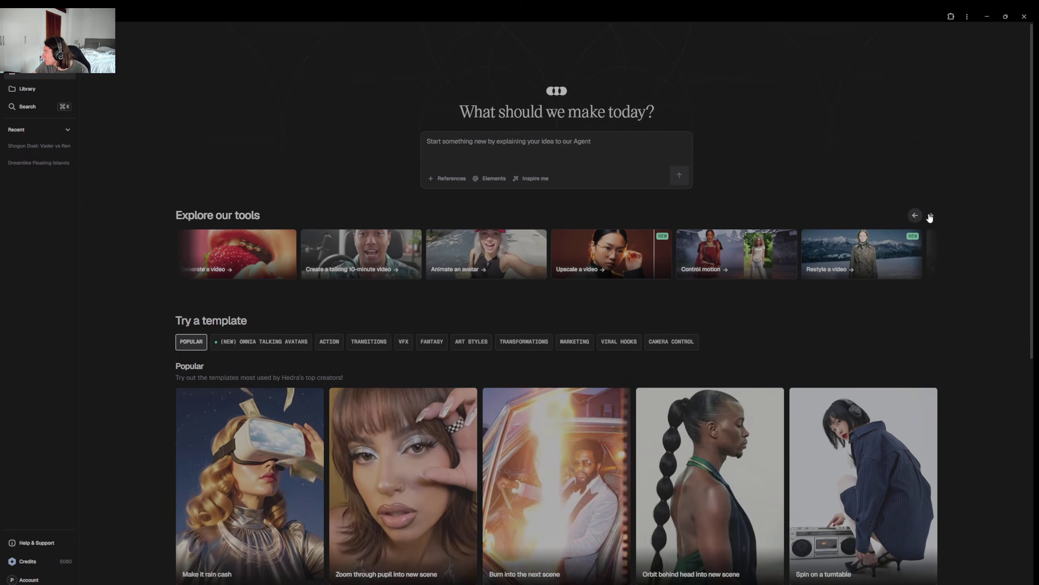
click(931, 216)
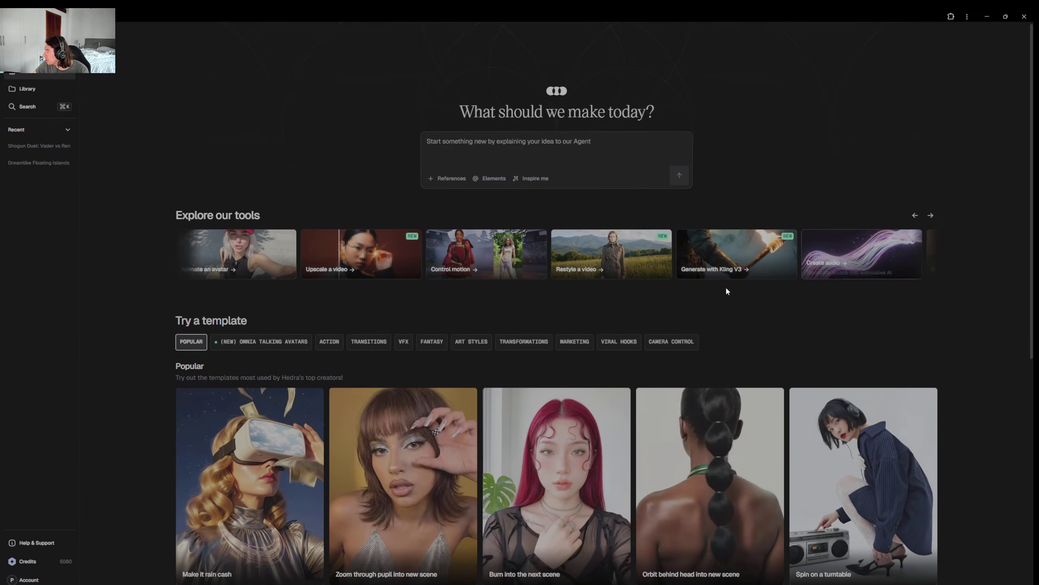
click(637, 259)
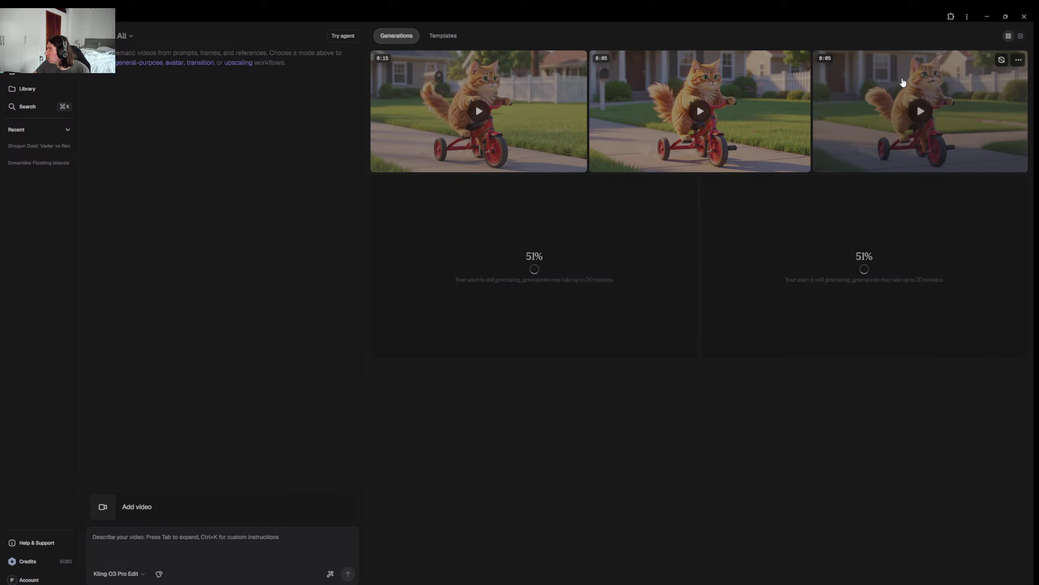
click(920, 116)
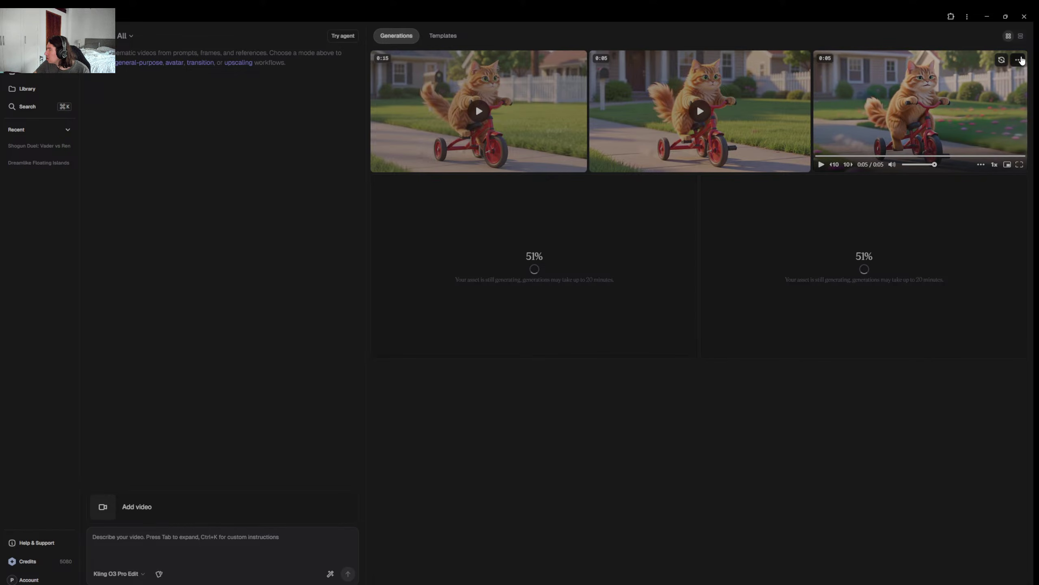
click(1020, 60)
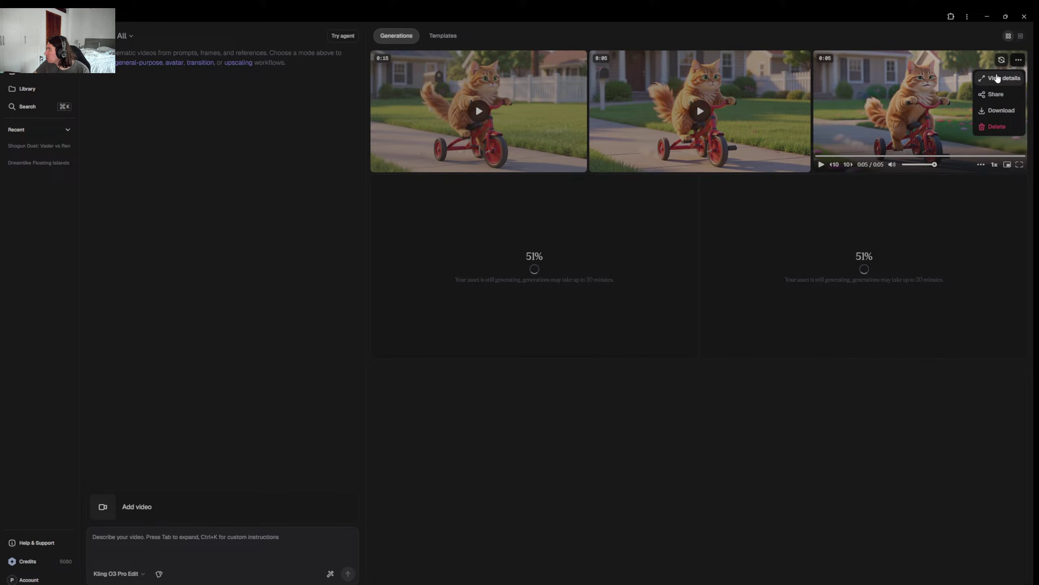
click(797, 343)
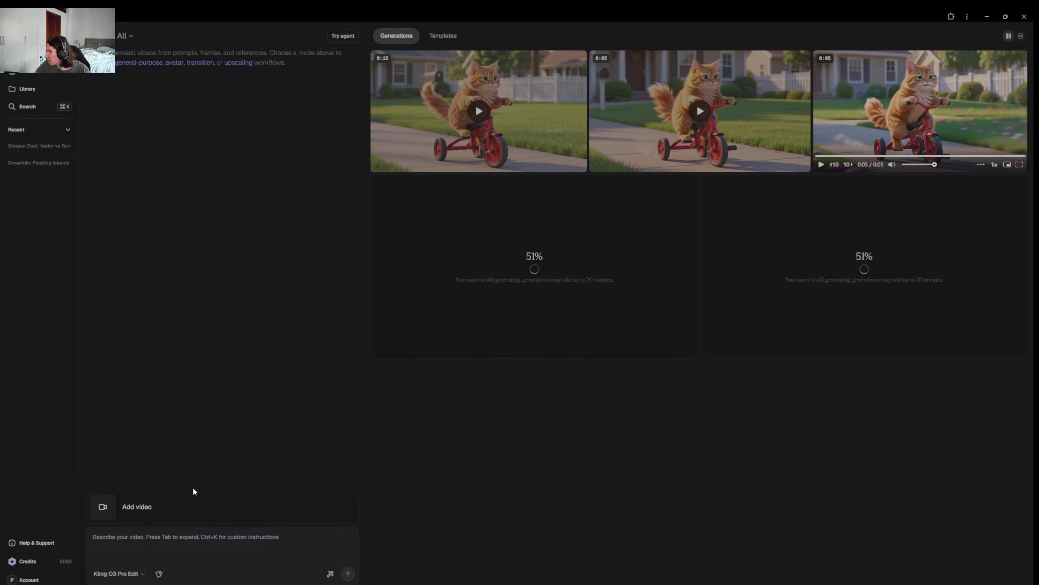
Add the third cat video from the asset library as the source video for restyling.
click(186, 508)
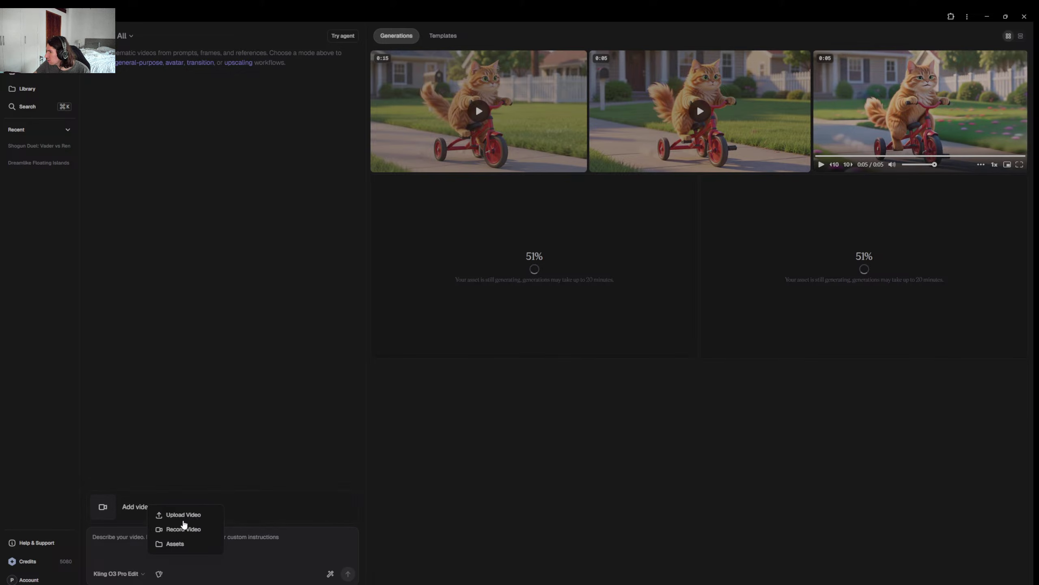
click(185, 544)
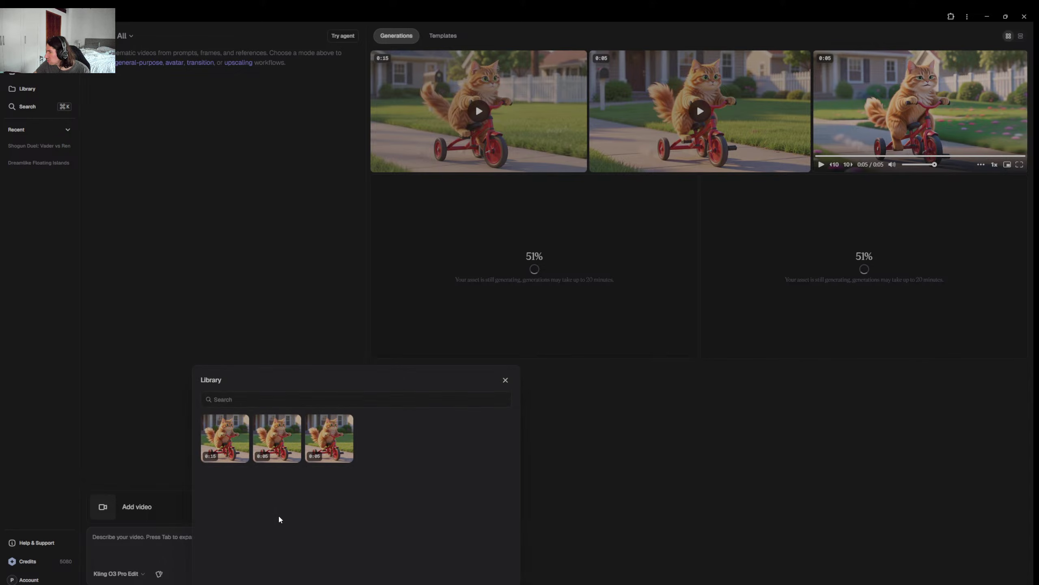
click(334, 431)
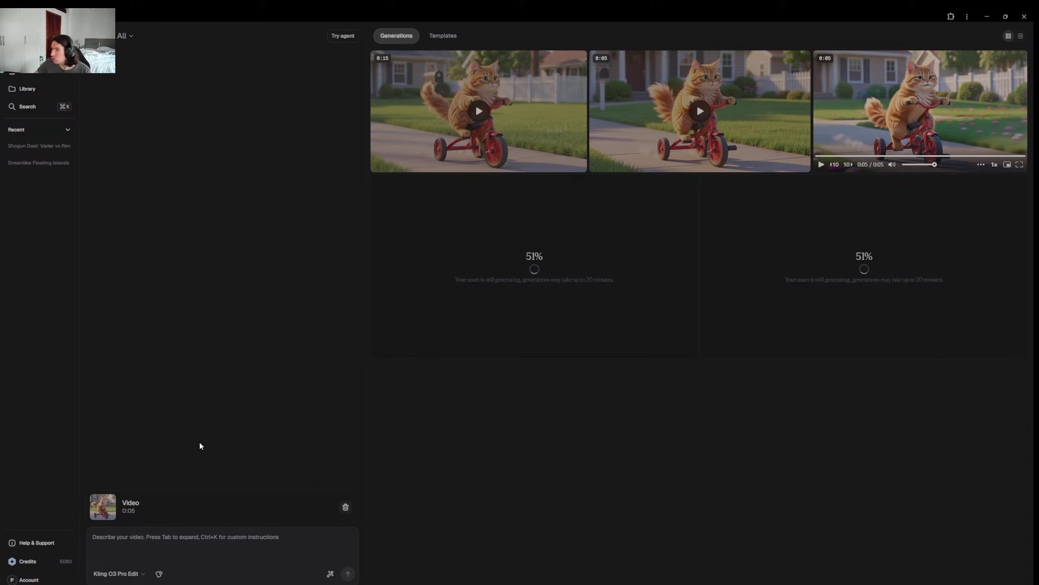
Write the prompt "Can you please change the background to Mars", generate the restyled cat video, and pause the original clip.
click(202, 537)
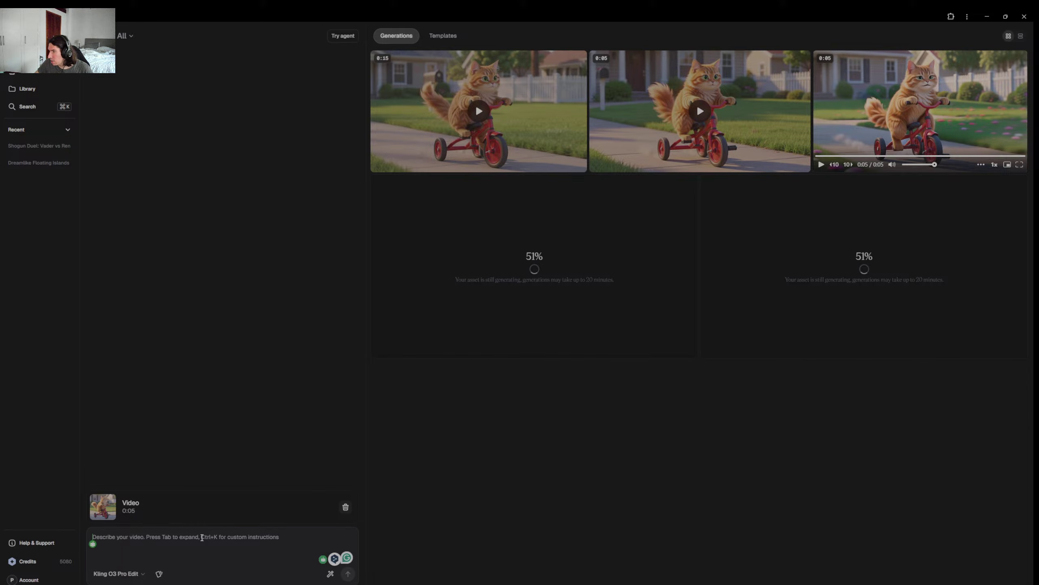
text(can you please change the back)
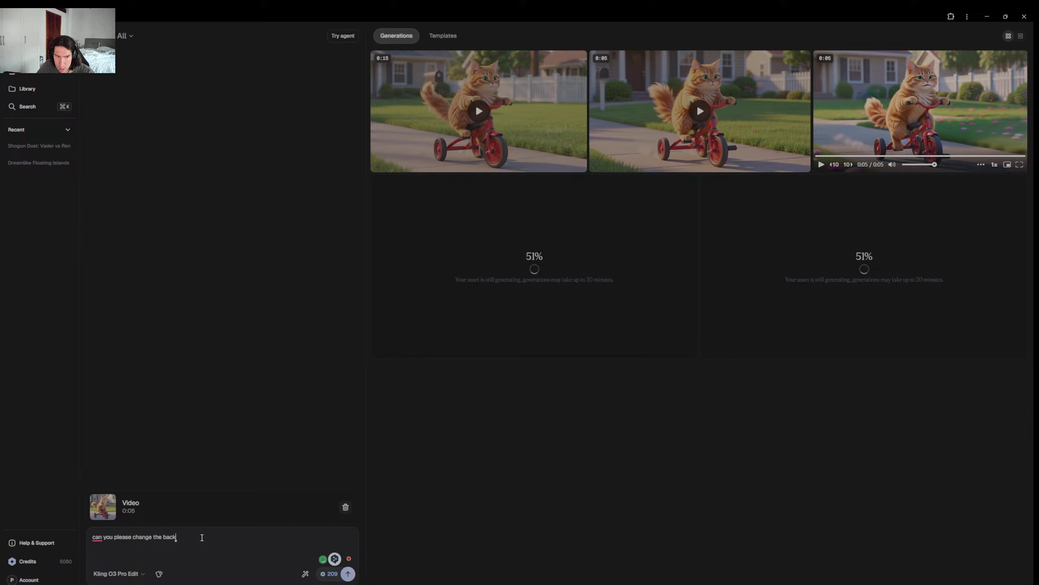
text(ground to mars)
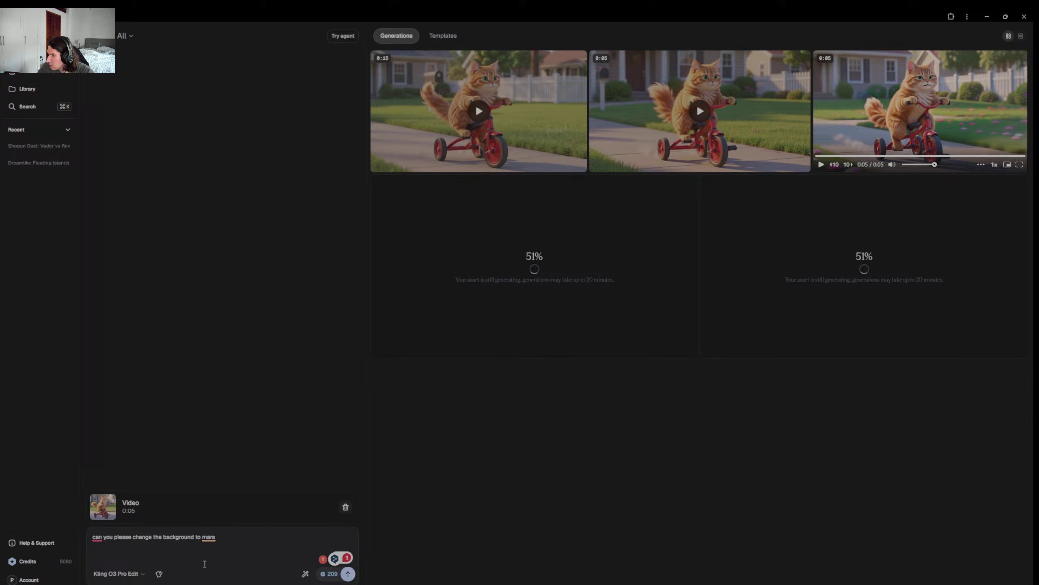
mouse_move(98, 536)
click(111, 490)
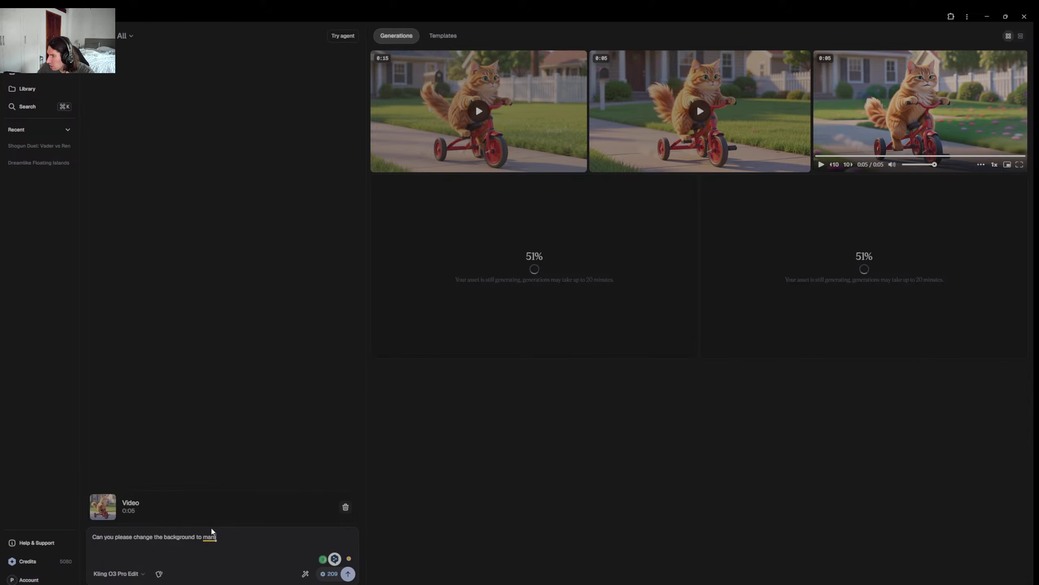
mouse_move(209, 535)
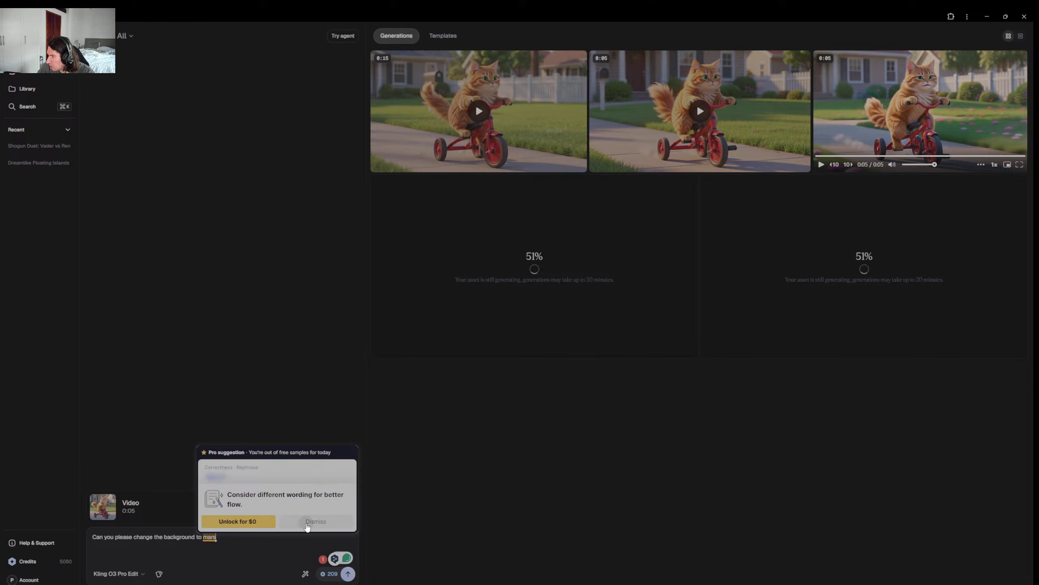
click(232, 489)
key(BackSpace)
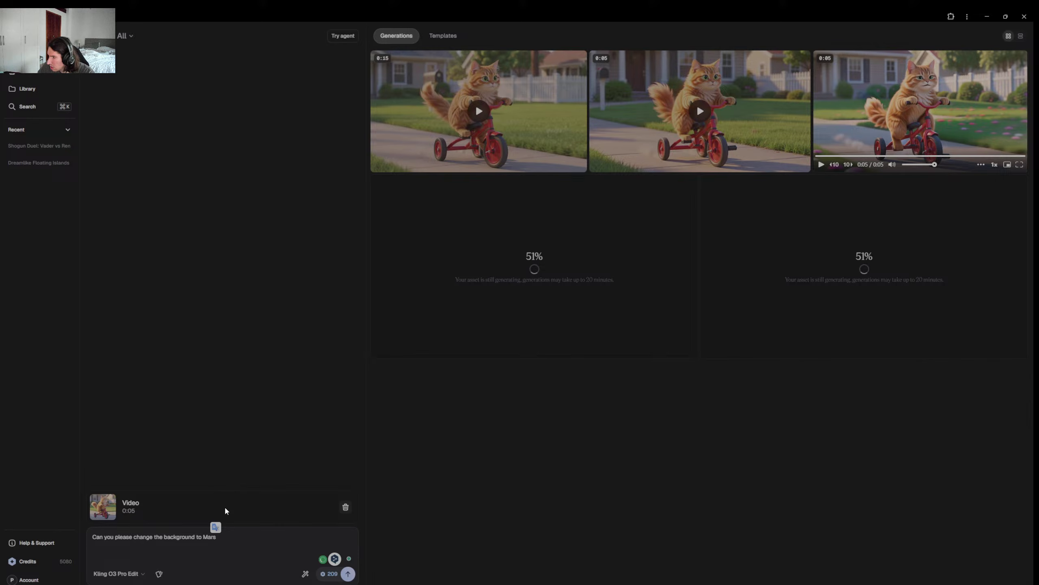
click(348, 573)
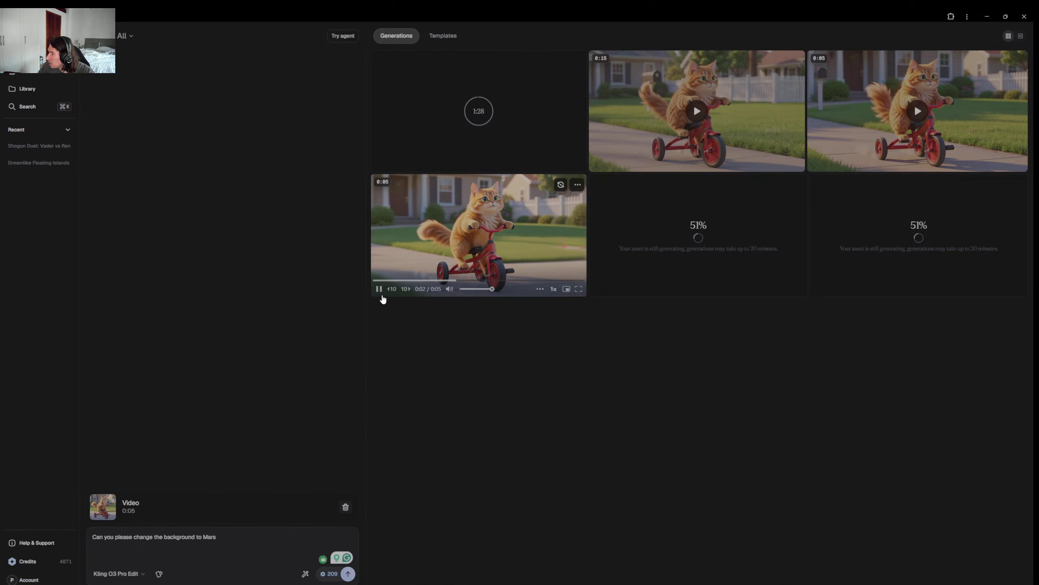
click(382, 290)
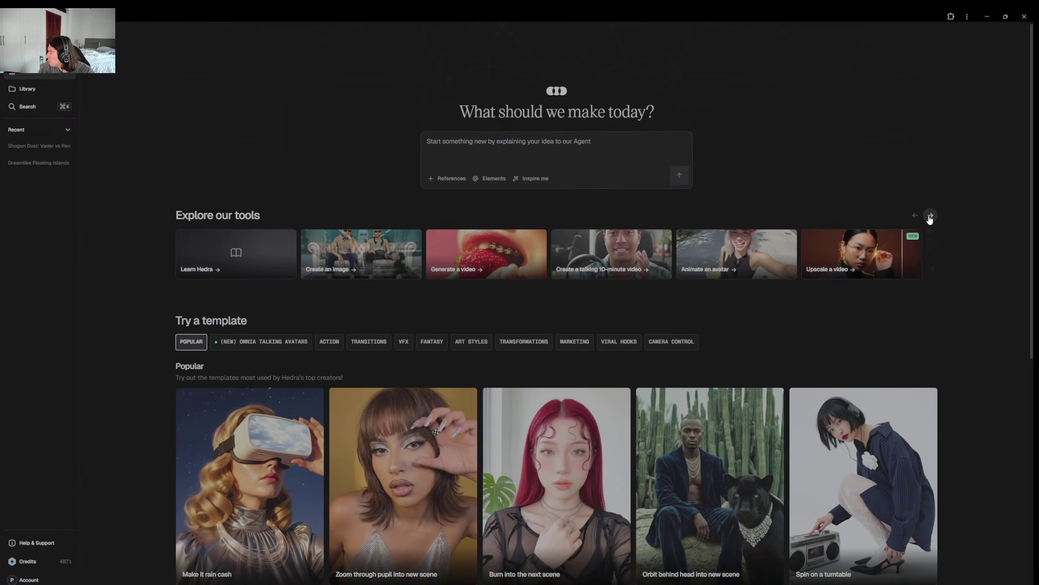
Open the Edit a video tool from the home page and create a new composition.
click(930, 217)
click(930, 217)
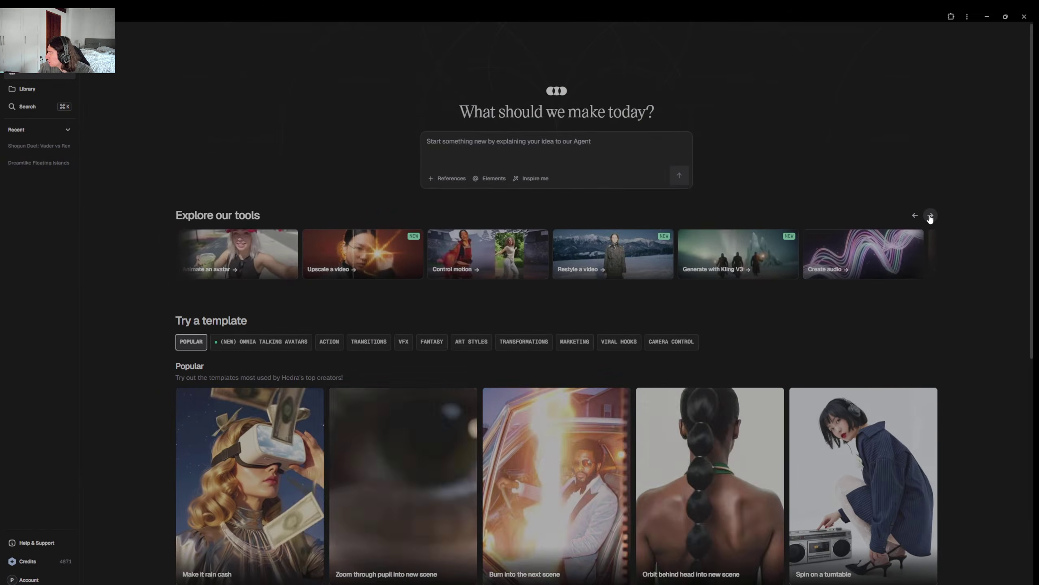
click(930, 217)
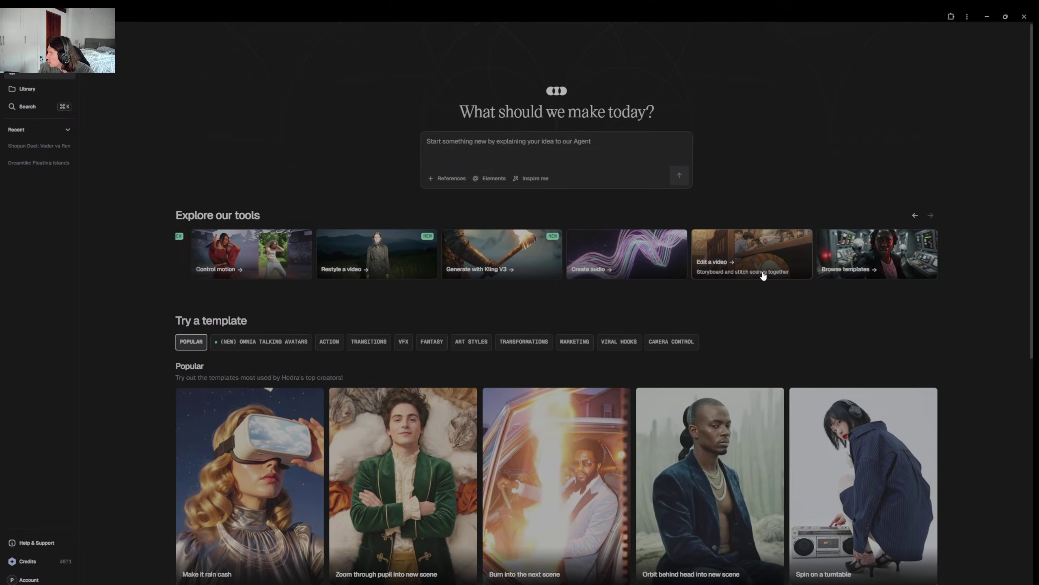
click(762, 276)
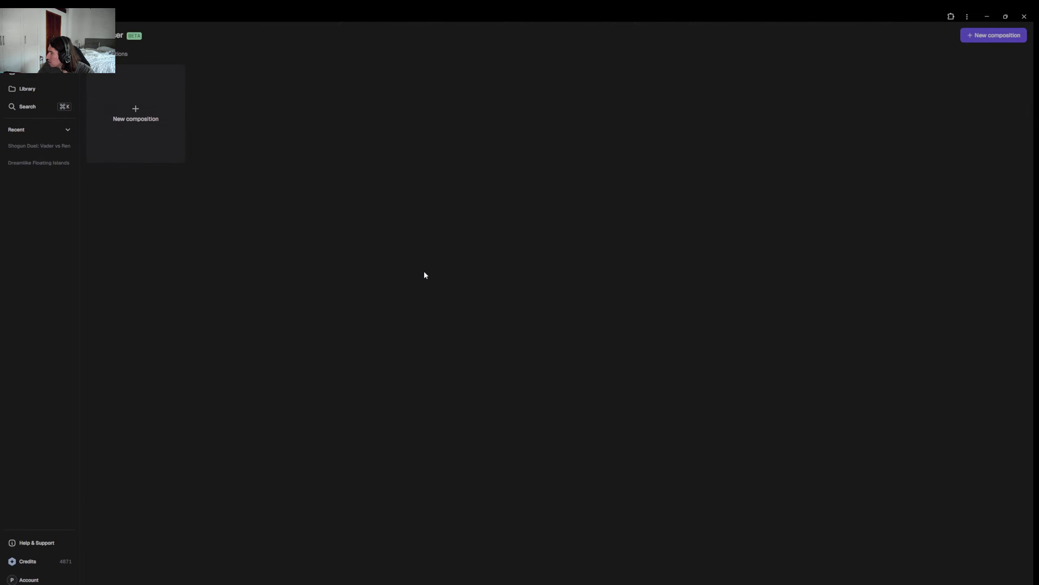
click(137, 140)
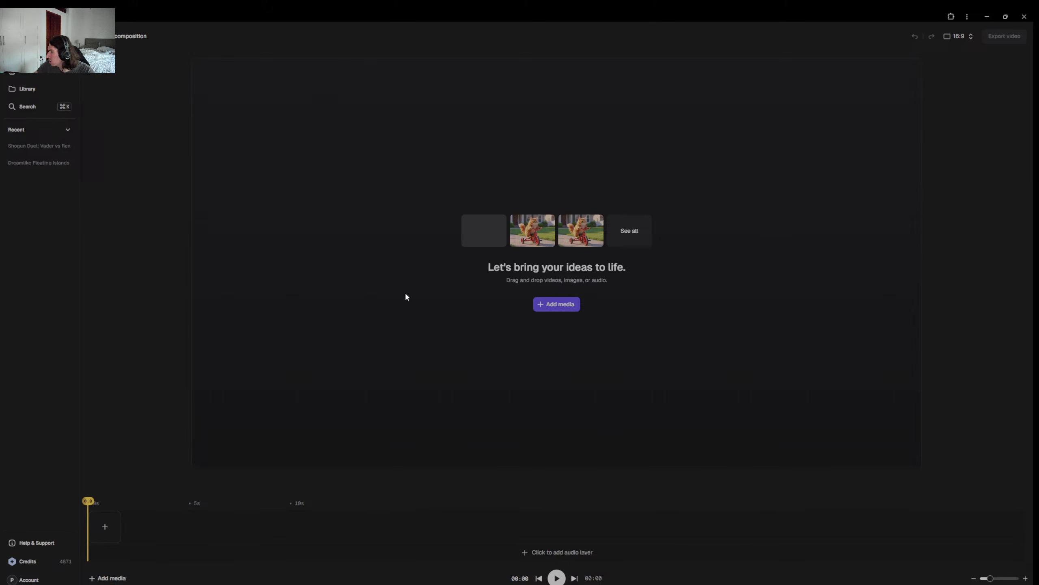
Leave the composition and check the image's progress in the Shogun Duel: Vader vs Ren chat.
click(18, 74)
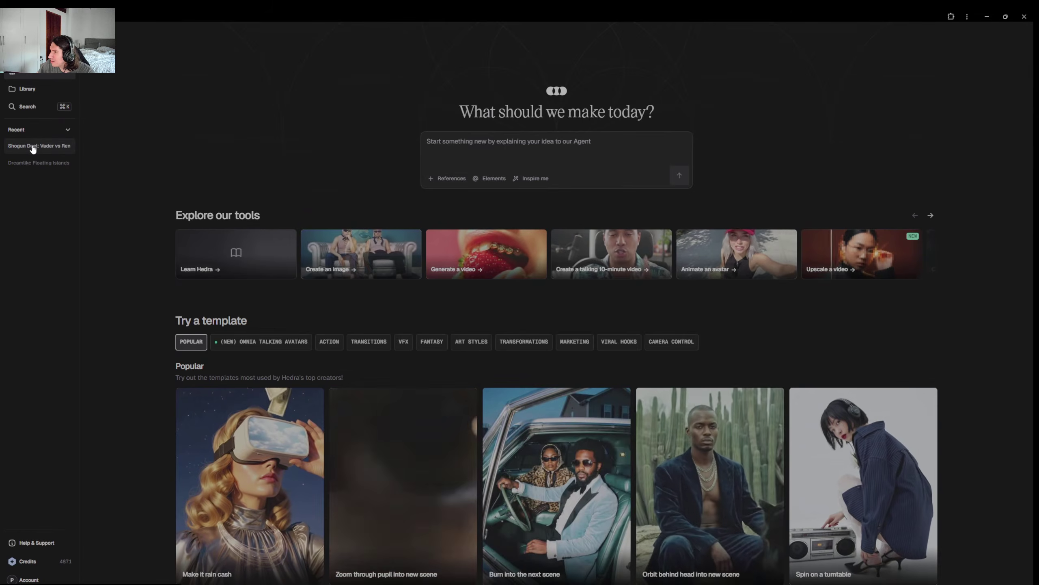
click(33, 148)
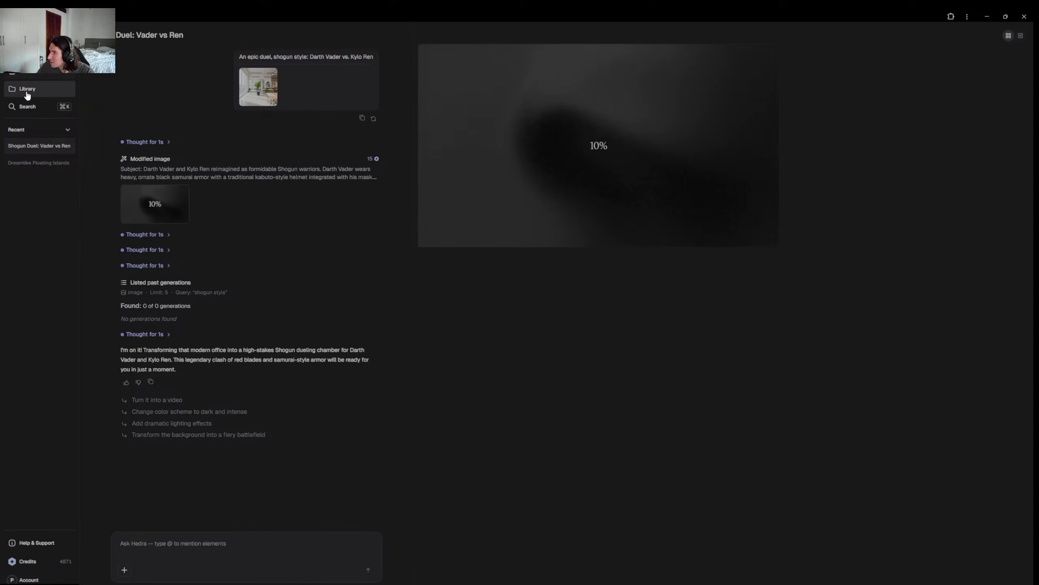
Open the Generate a video tool from the home page, set the duration to 15s, and clear the leftover Mars prompt.
click(36, 77)
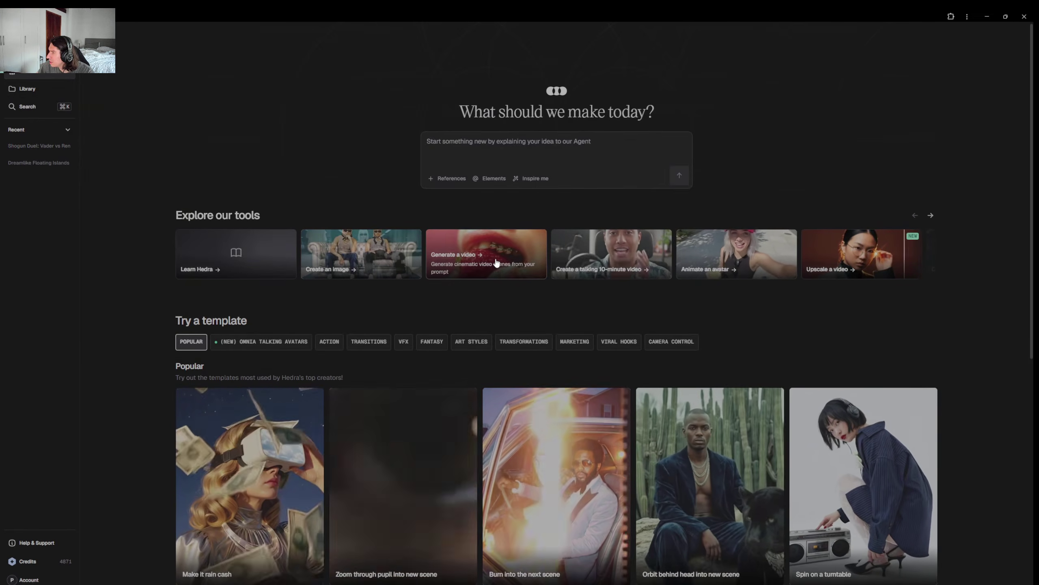
click(479, 264)
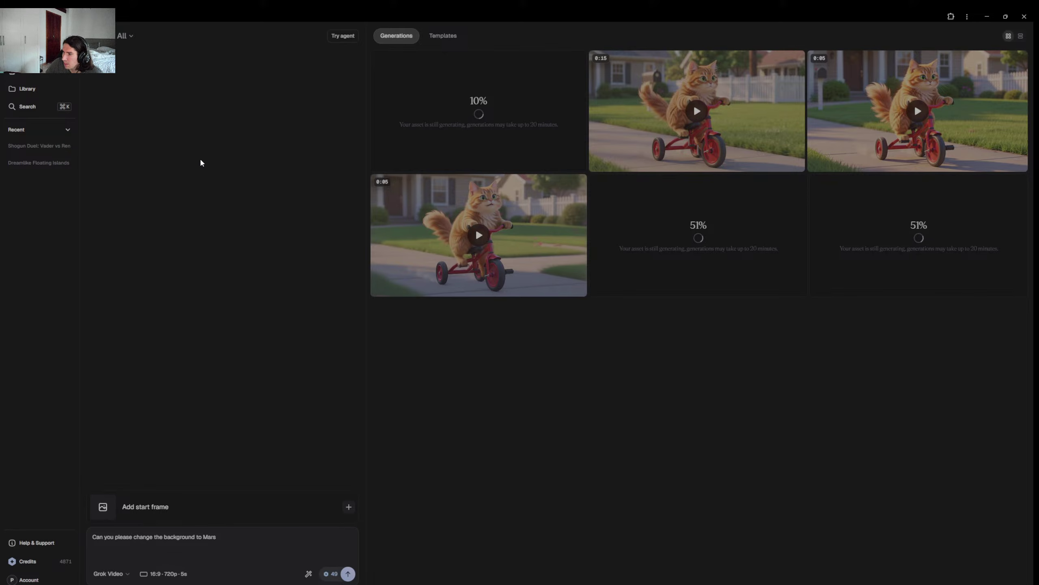
click(182, 575)
mouse_move(200, 547)
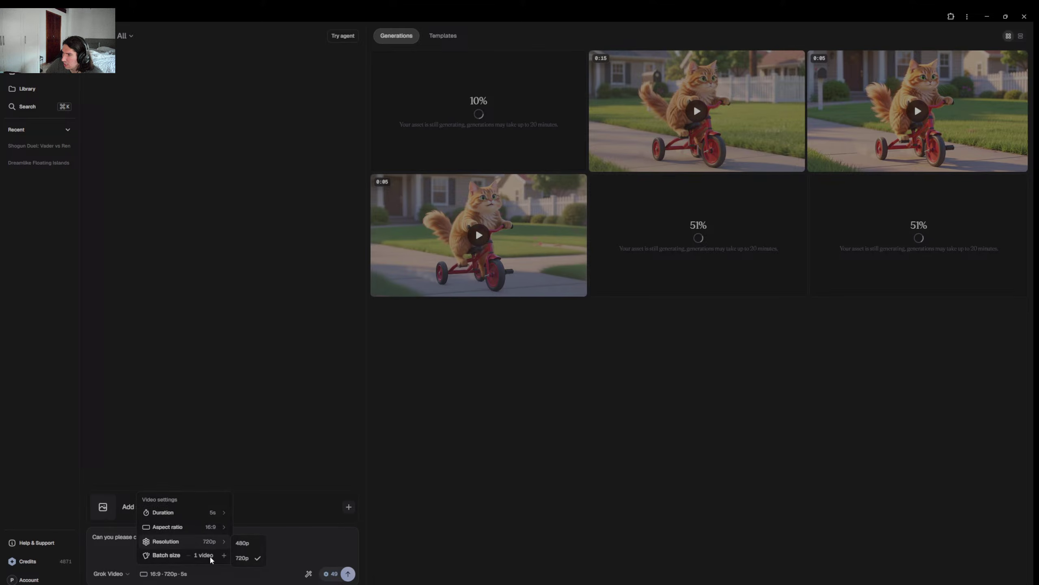
mouse_move(220, 513)
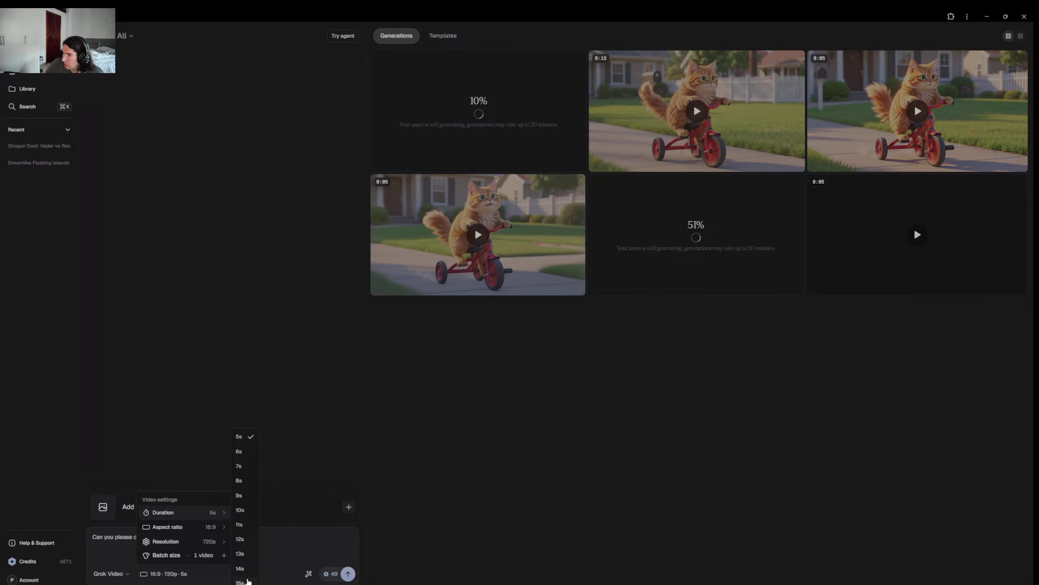
click(240, 581)
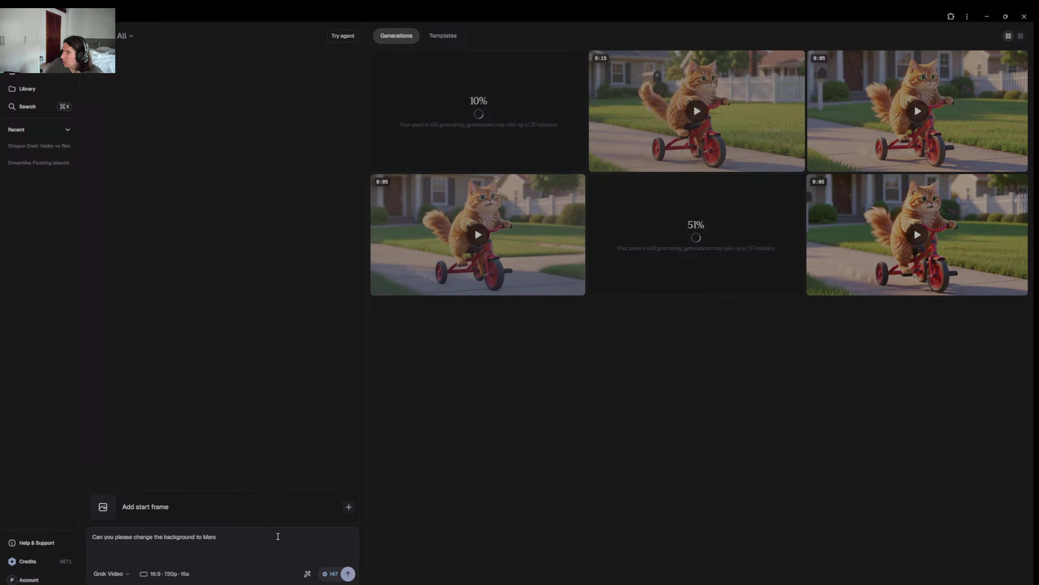
drag(242, 536, 12, 506)
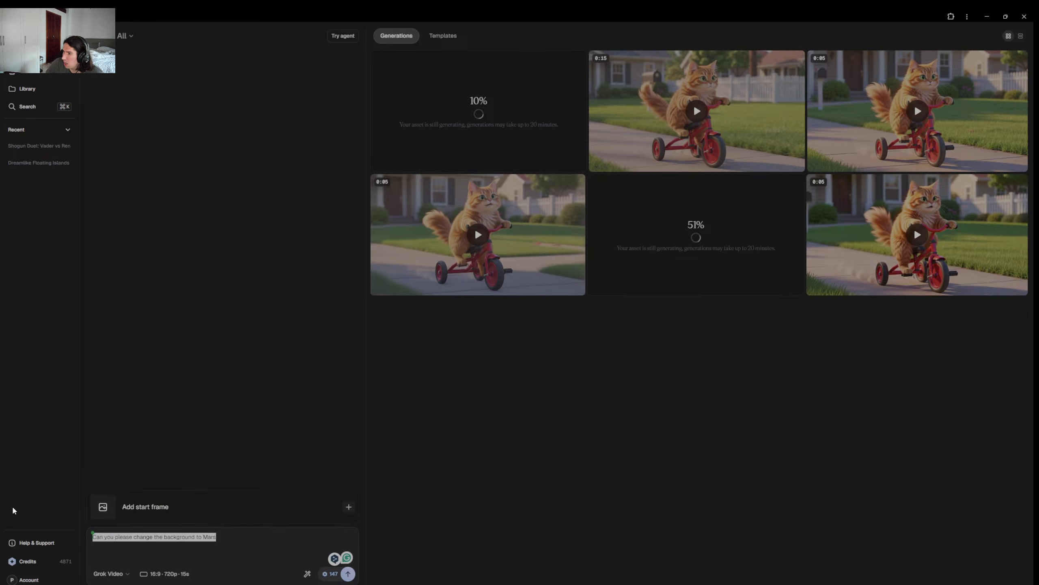
key(BackSpace)
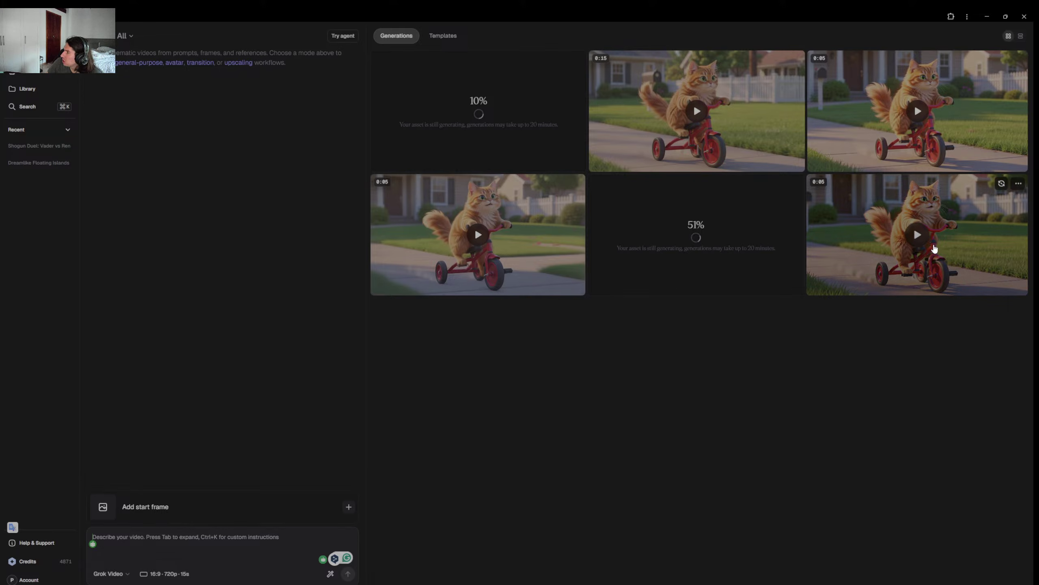
Play the generated videos of the cat riding its tricycle in the suburban yard to compare the models.
click(923, 239)
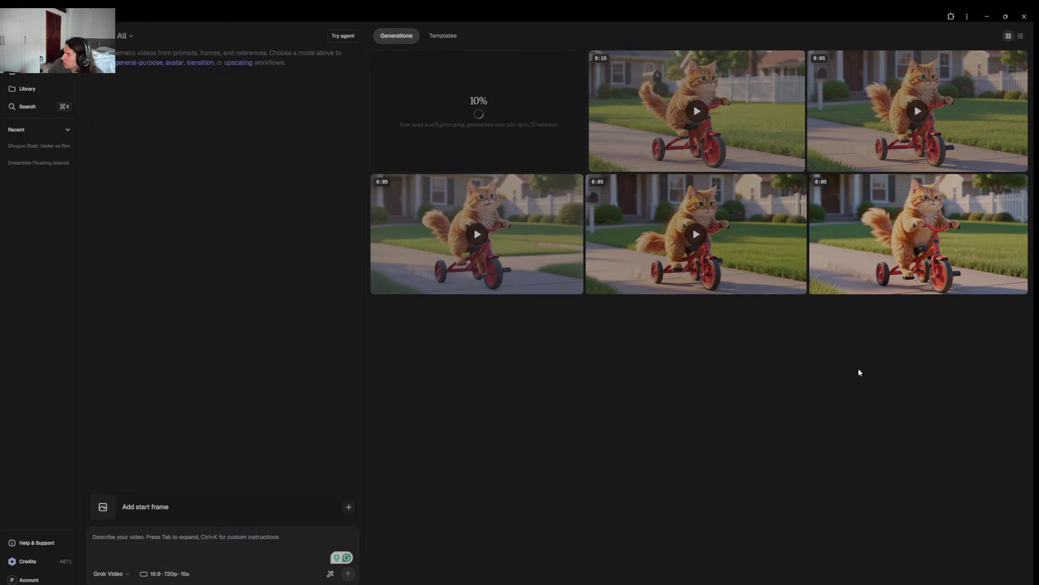
click(695, 234)
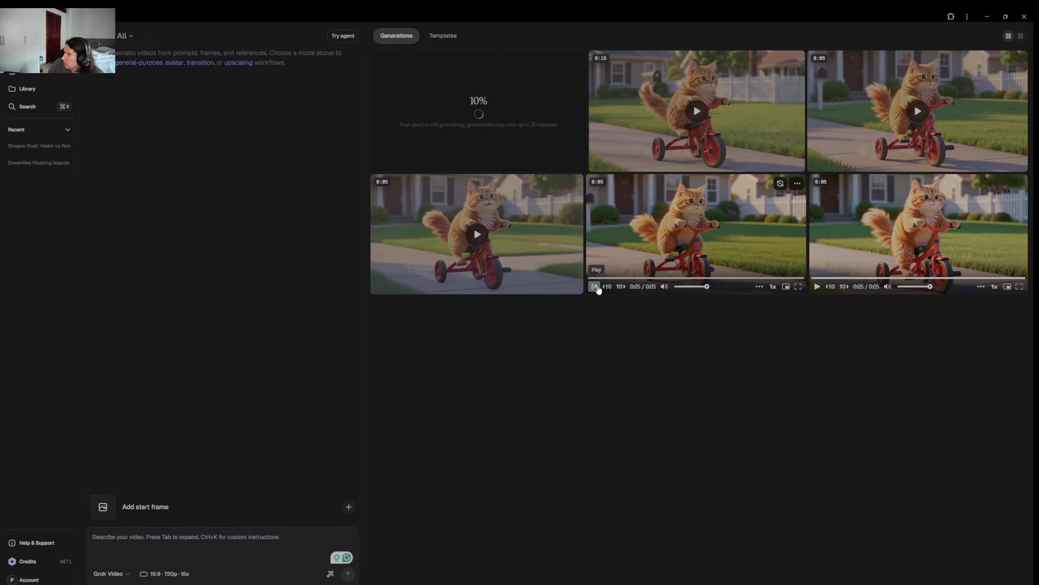
click(593, 286)
click(593, 287)
click(703, 120)
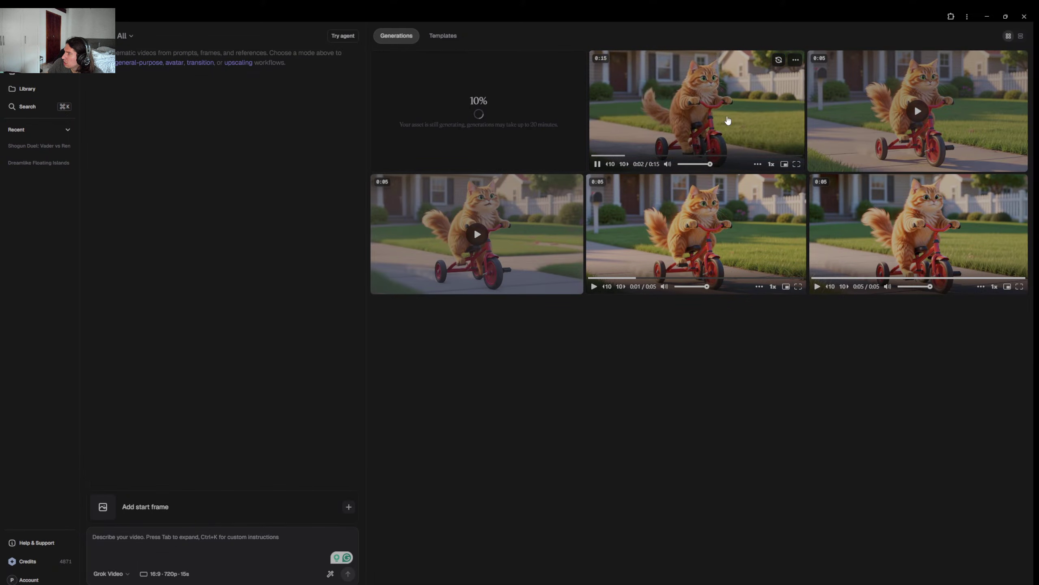
click(597, 164)
click(905, 119)
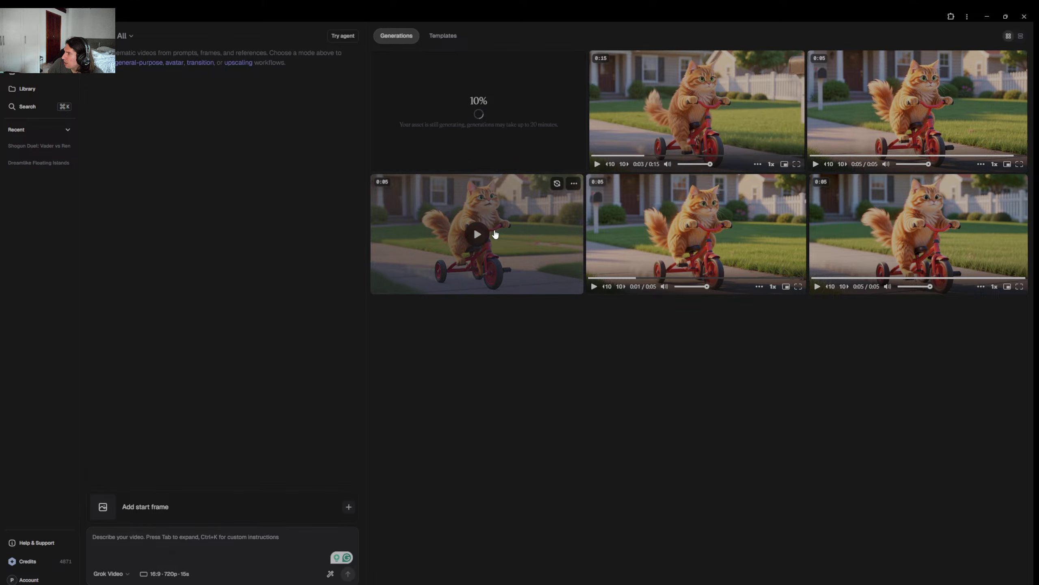
click(482, 241)
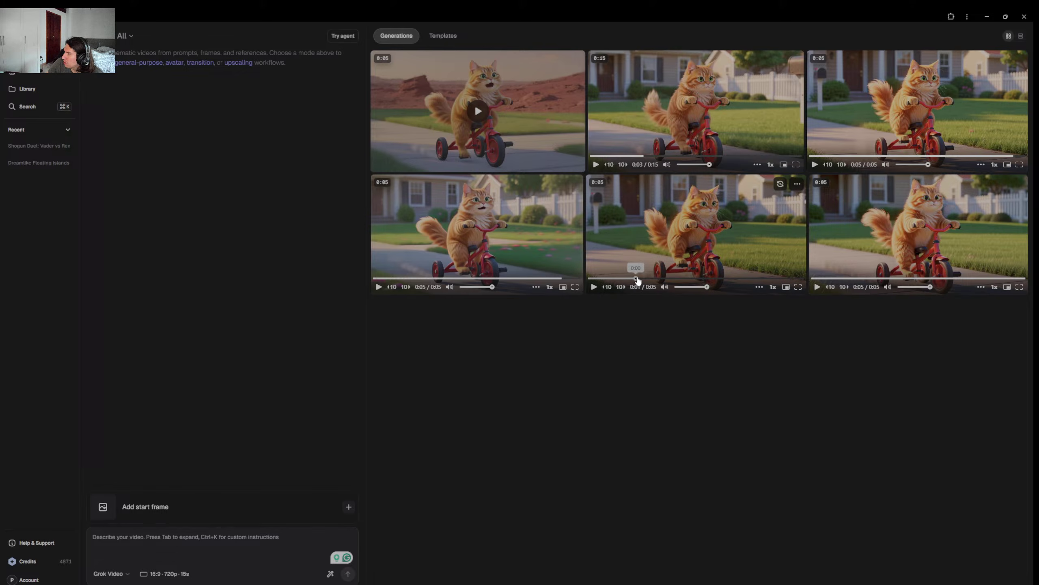
Replay two of the 5-second suburban cat videos, and play the restyled version with the Mars background.
drag(637, 281, 589, 279)
click(594, 287)
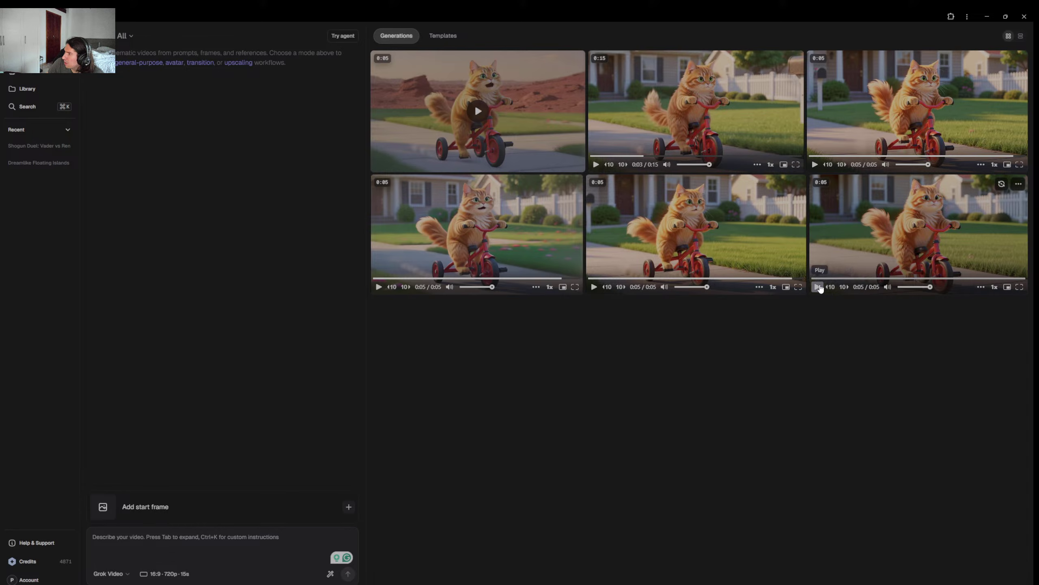
click(817, 286)
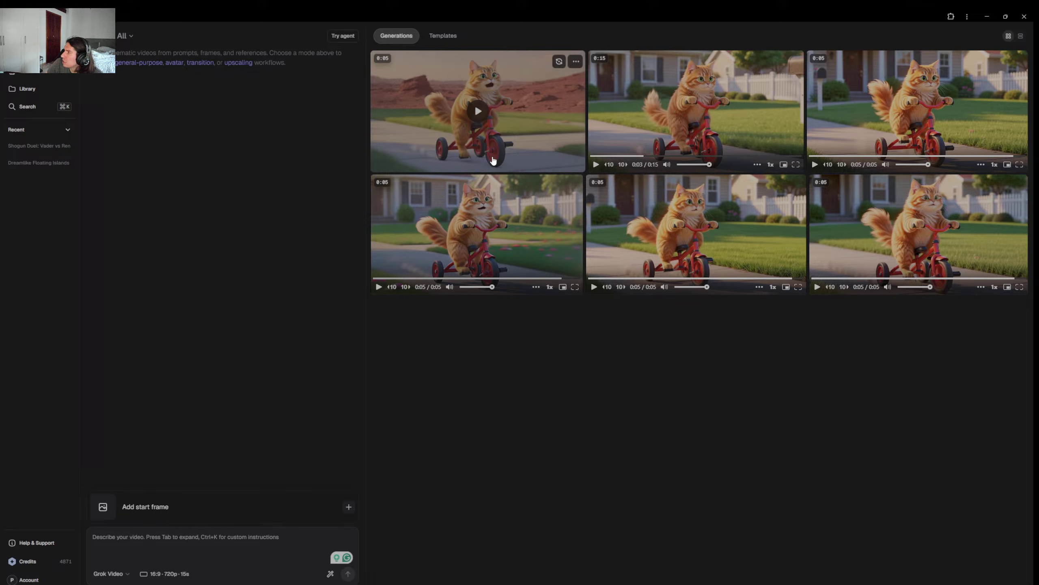
click(474, 149)
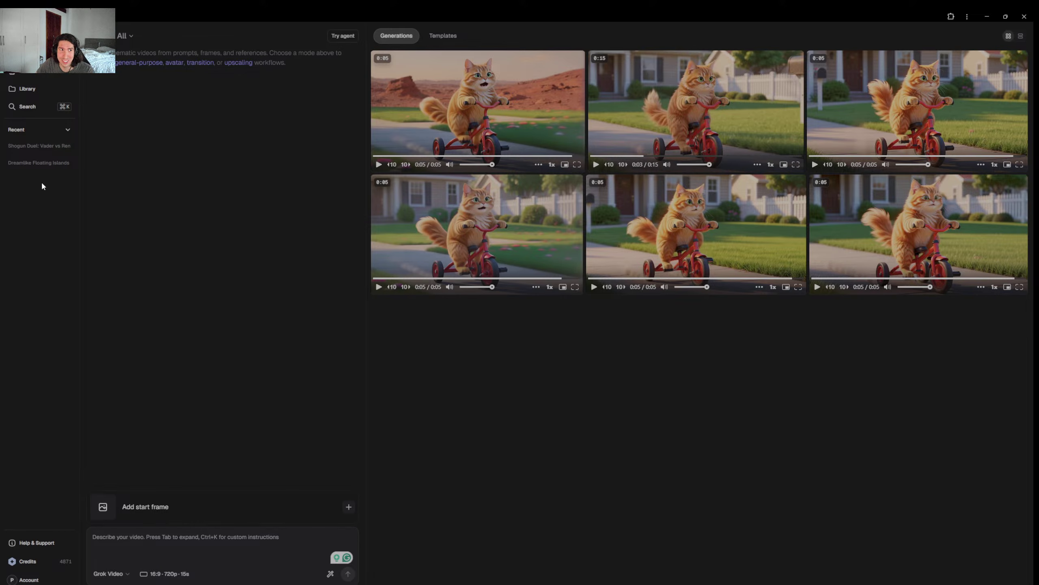
Check the Shogun Duel: Vader vs Ren chat, and download the generated image from the Dreamlike Floating Islands chat.
click(43, 146)
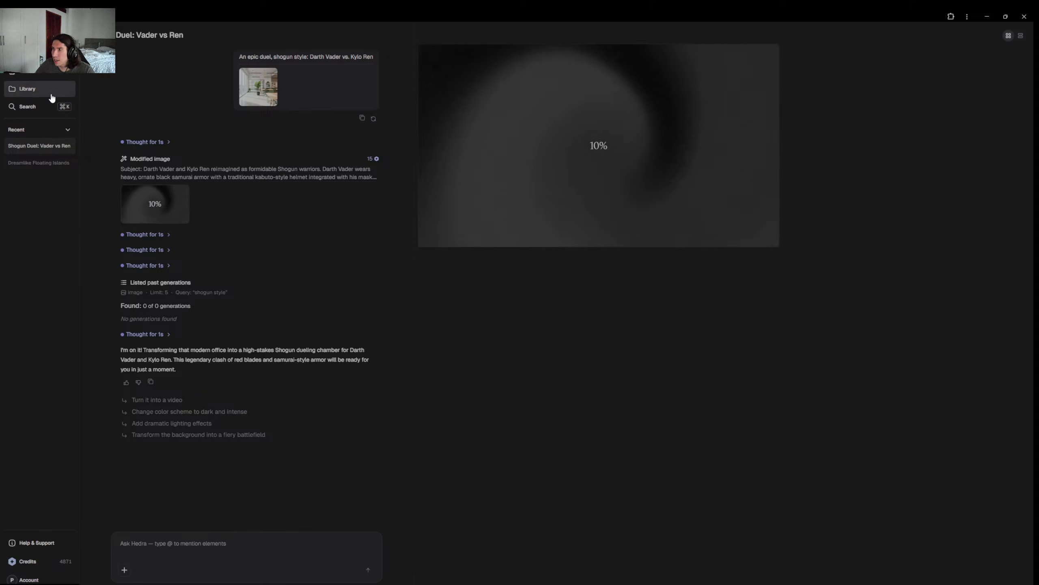
click(41, 164)
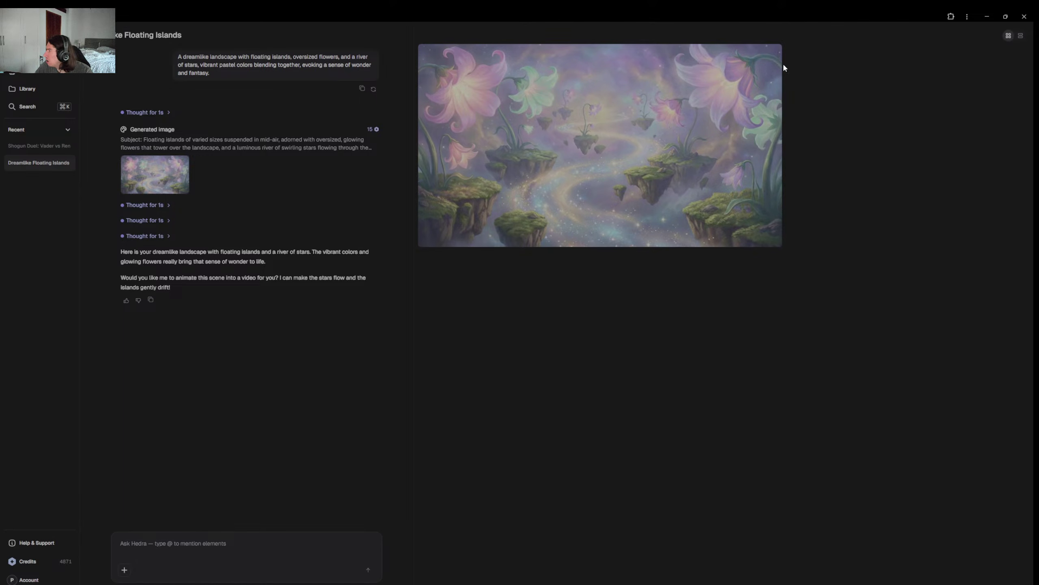
click(773, 54)
click(756, 88)
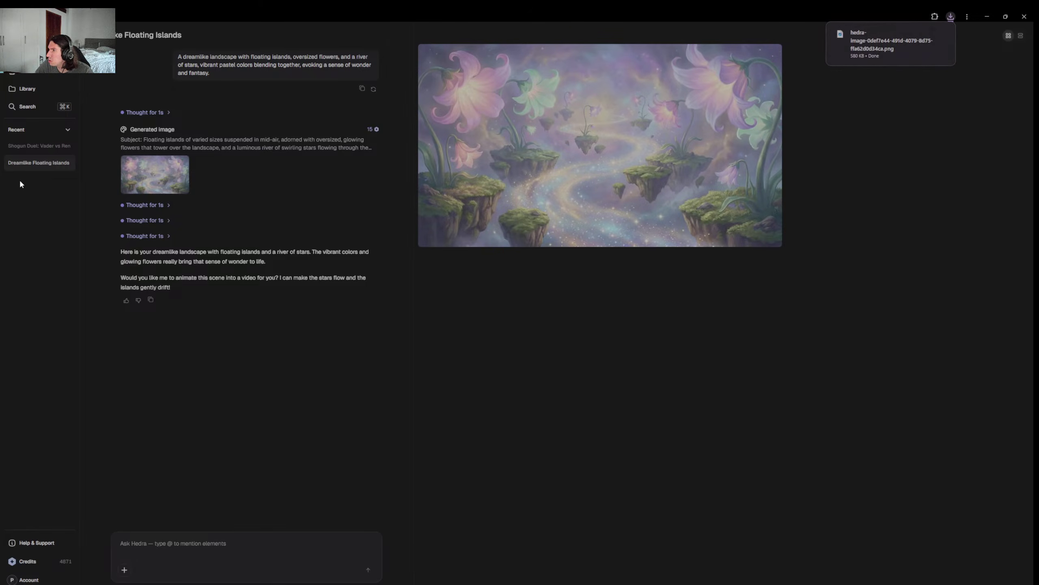
Filter the library to videos and download the Mars-background cat video.
click(35, 145)
click(37, 91)
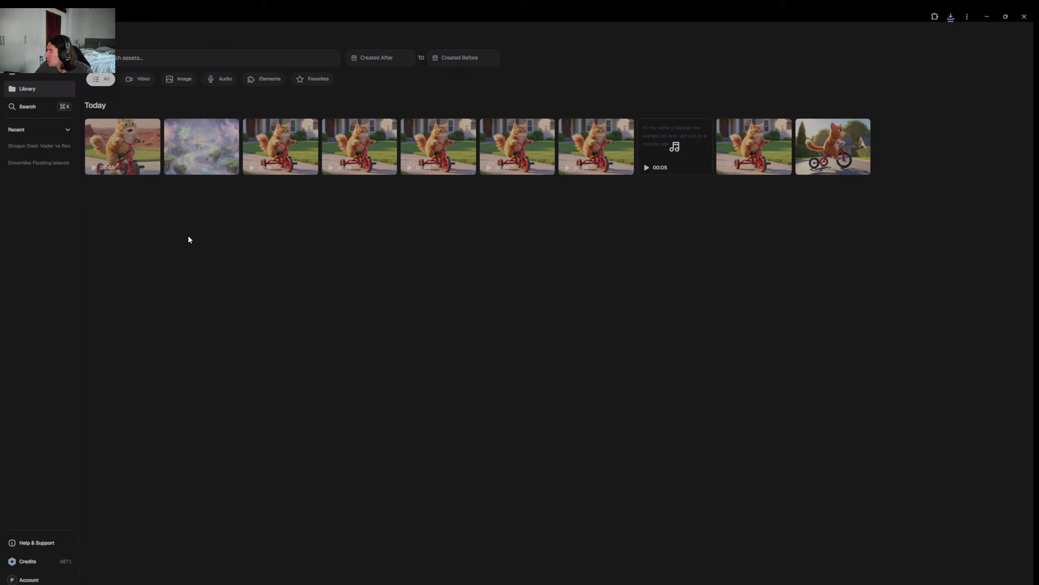
click(140, 80)
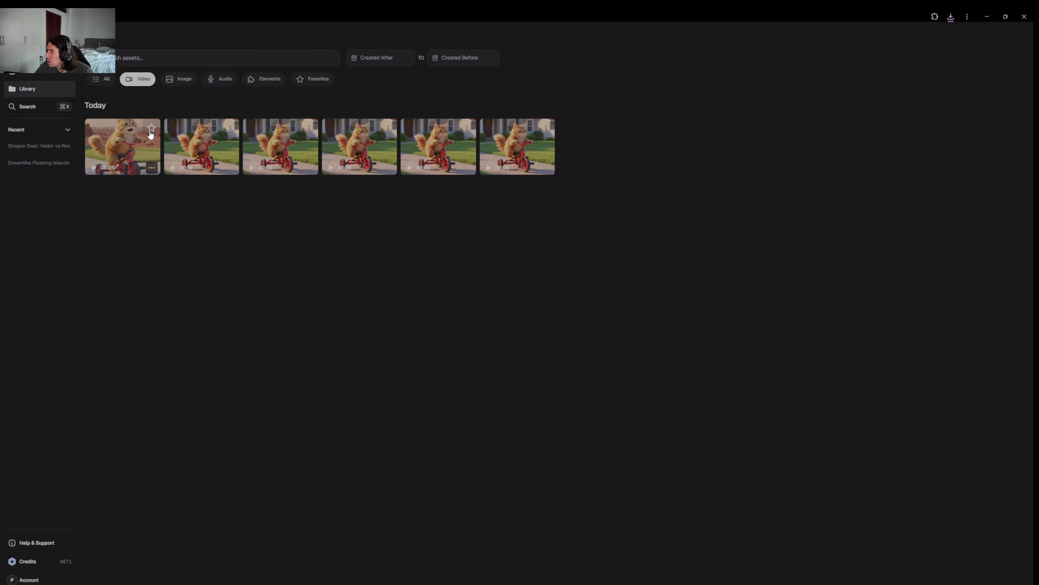
click(151, 167)
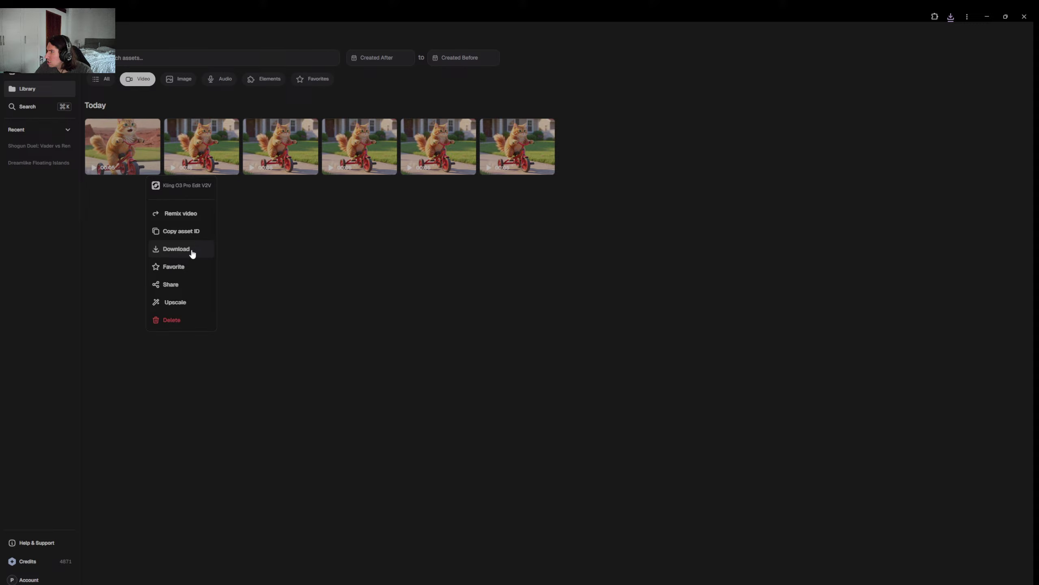
click(104, 260)
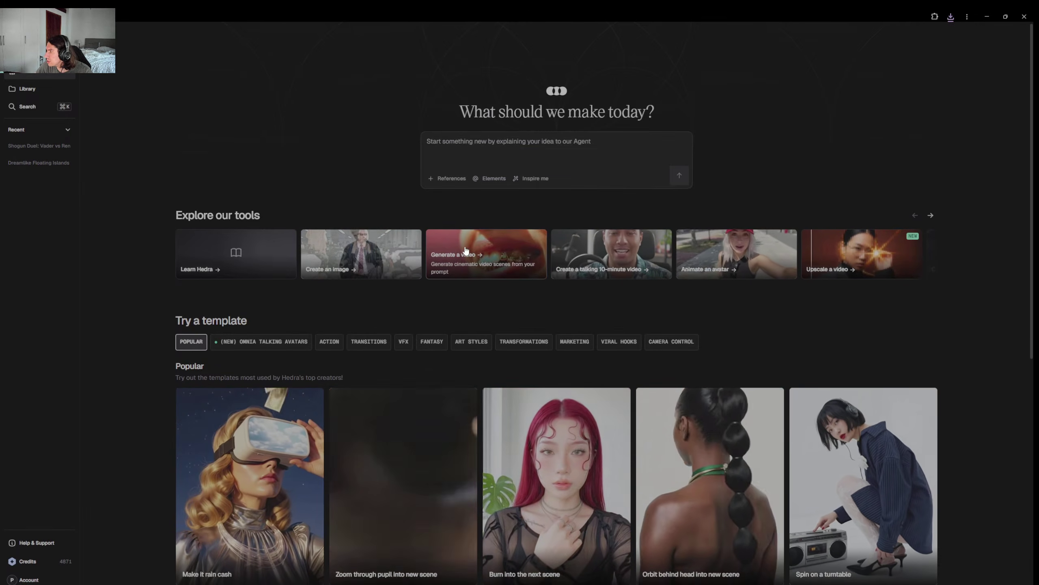
Return to the Generate a video tool and download the 15-second cat video and the oldest 5-second one.
click(470, 245)
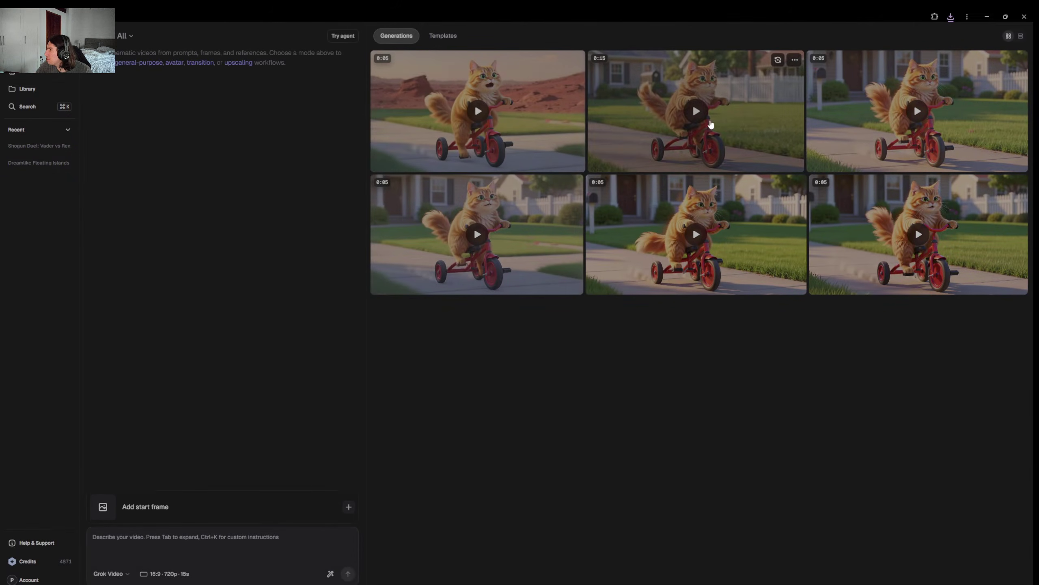
click(795, 60)
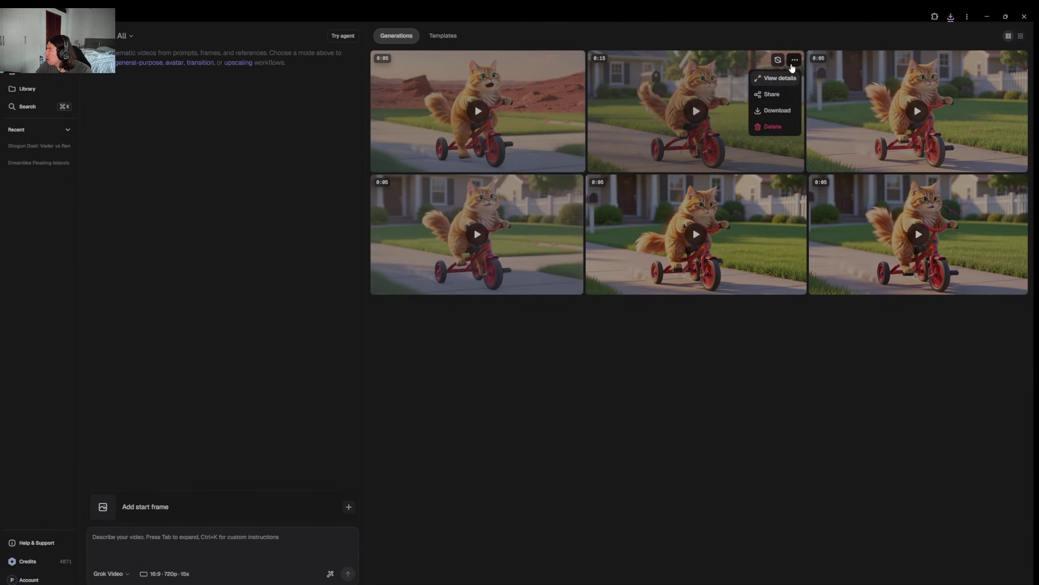
click(776, 115)
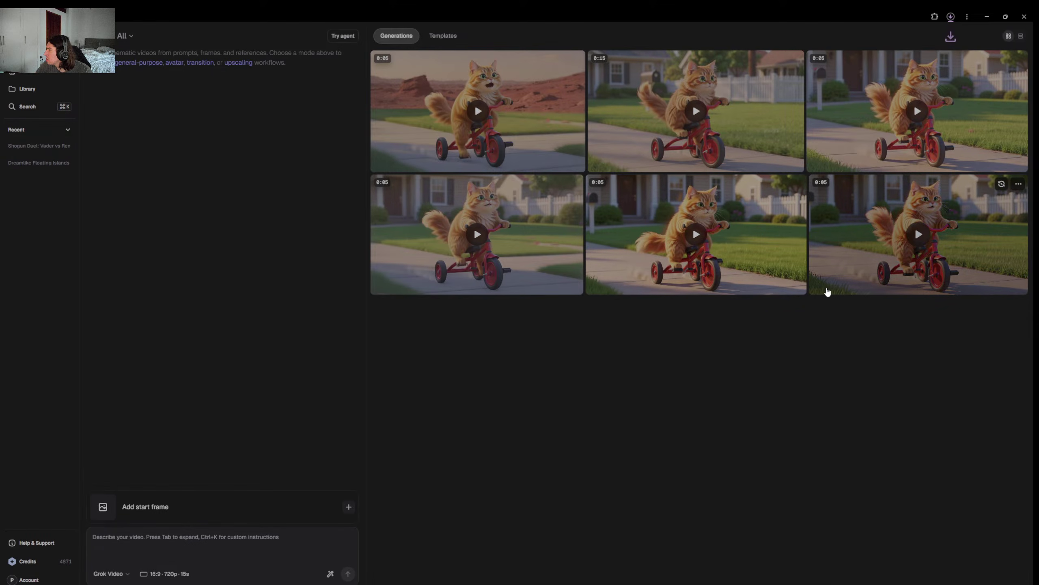
click(1019, 184)
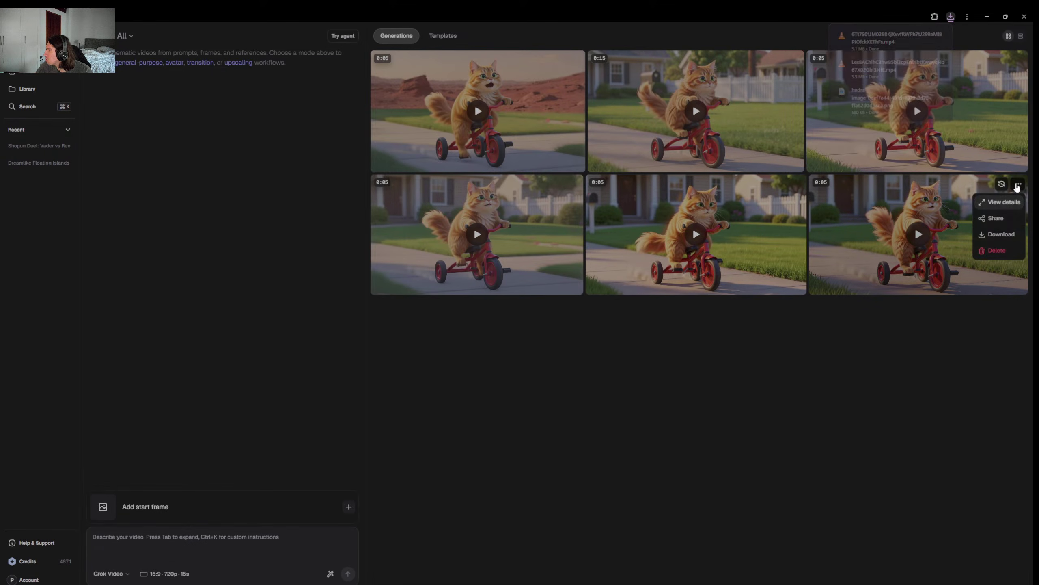
click(1002, 235)
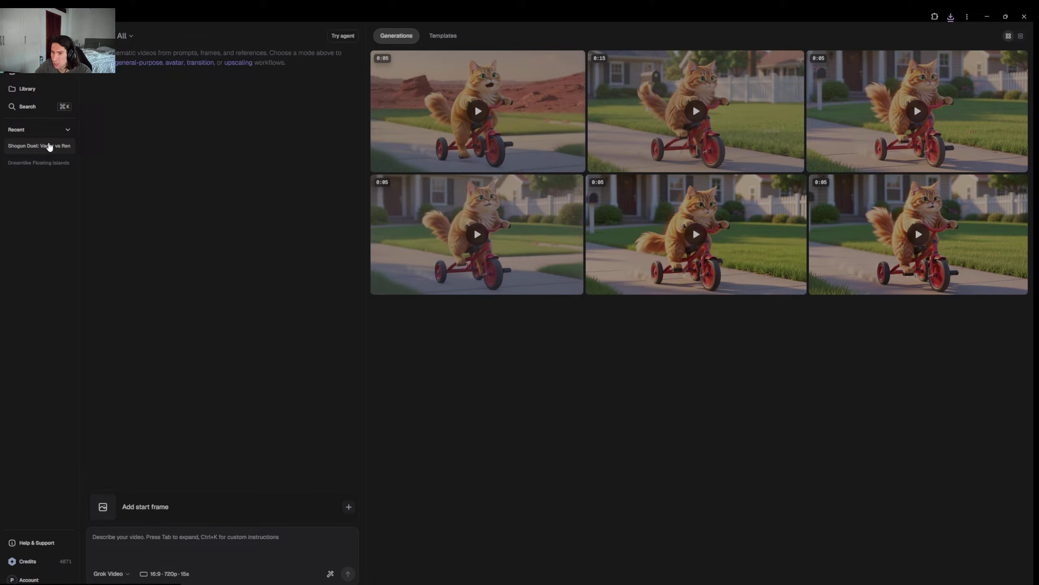
Reopen the Shogun Duel: Vader vs Ren chat, reload it, and resubmit the original duel prompt with its reference image.
click(52, 148)
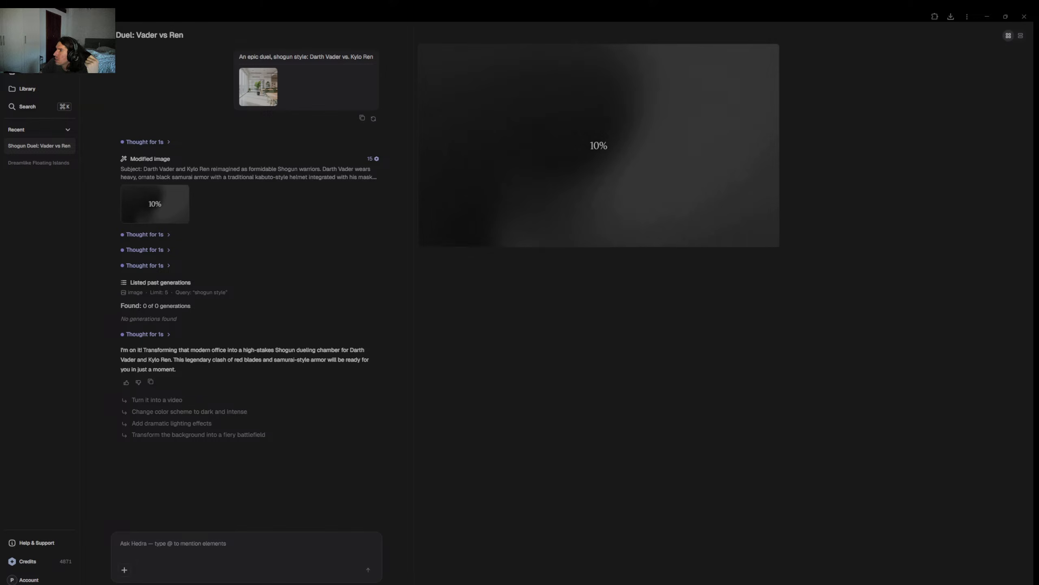
key(F5)
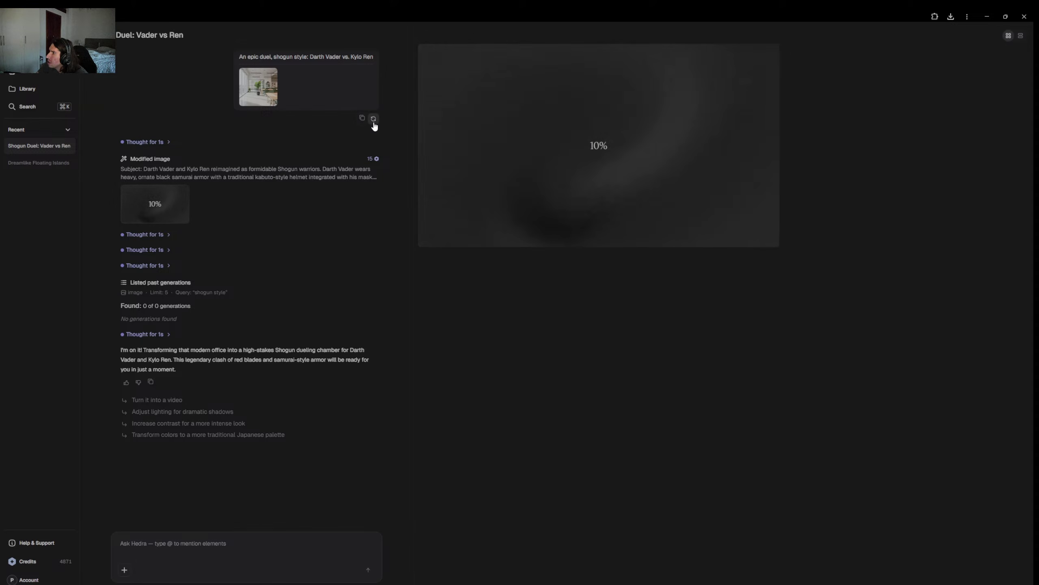
click(374, 119)
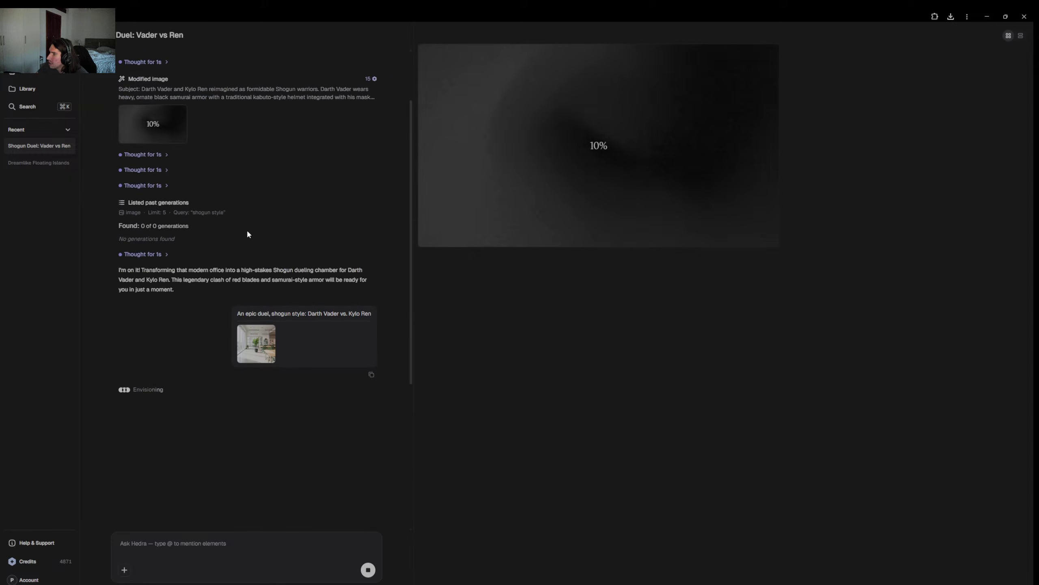
Switch the proposed duel image modification to the Seedream 4.5 model at 16:9 and approve its generation.
scroll(247, 234, up, 2)
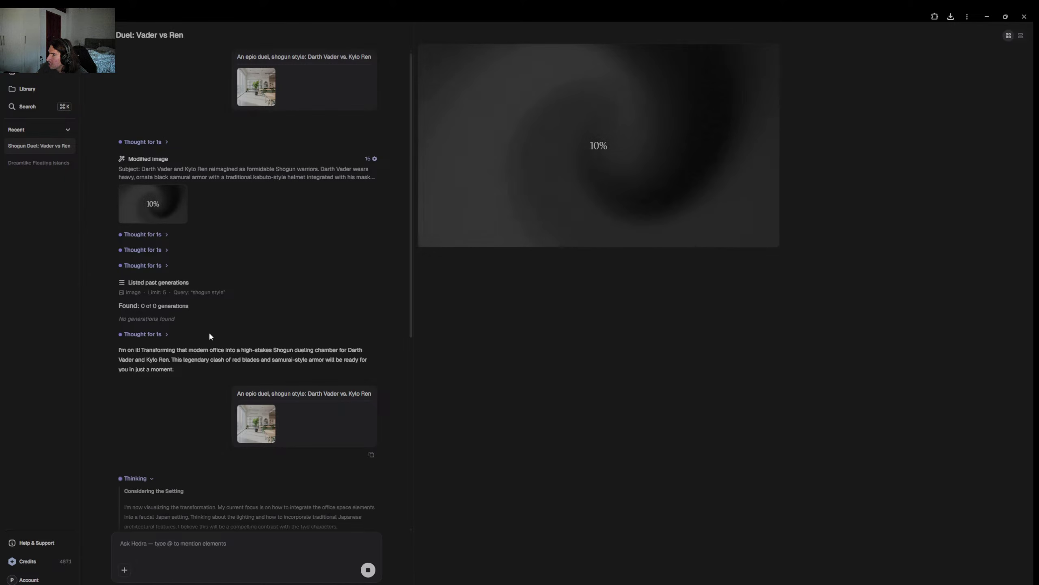
scroll(206, 331, down, 4)
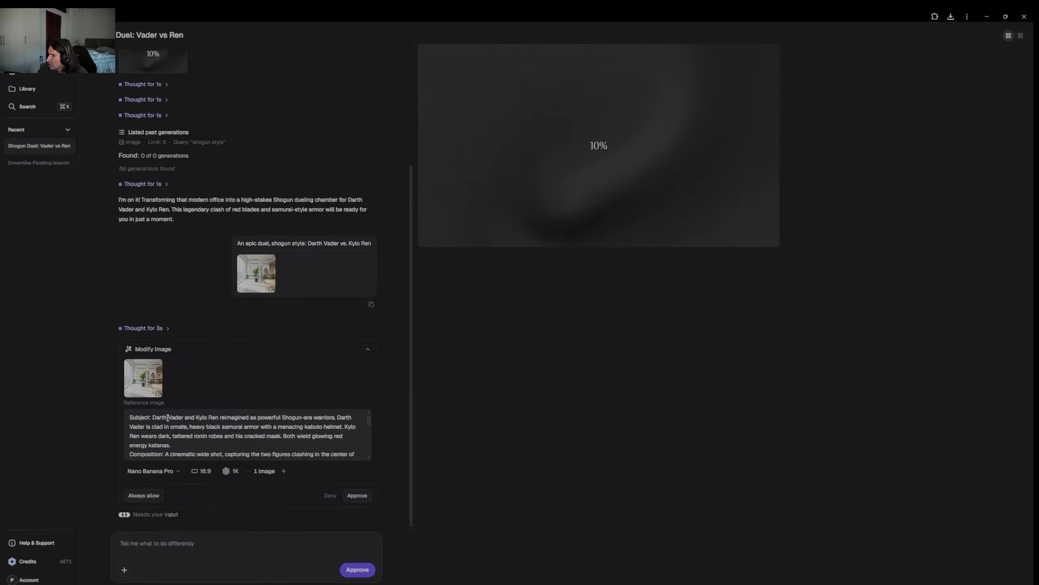
click(176, 477)
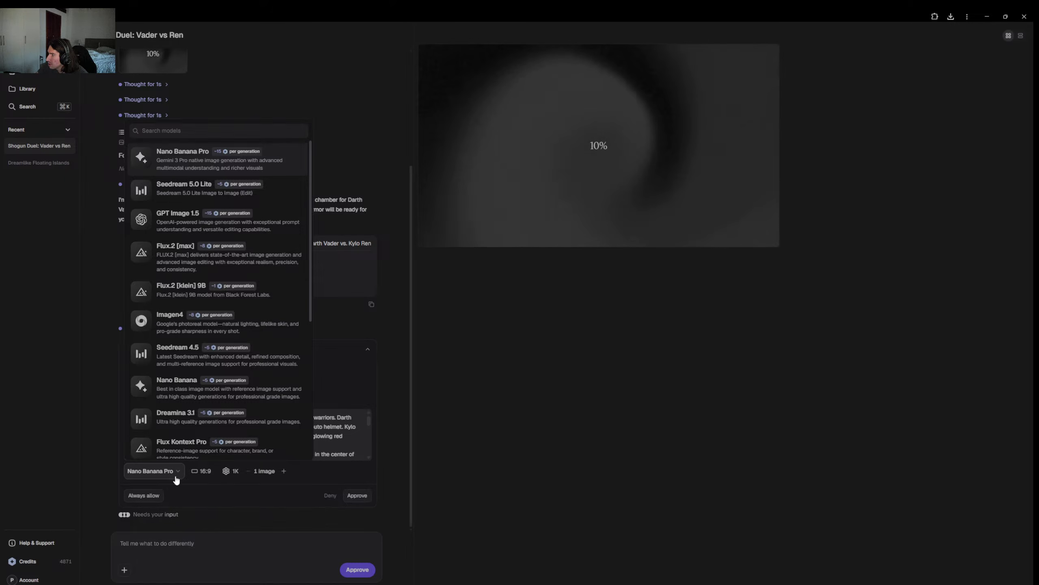
scroll(225, 371, down, 4)
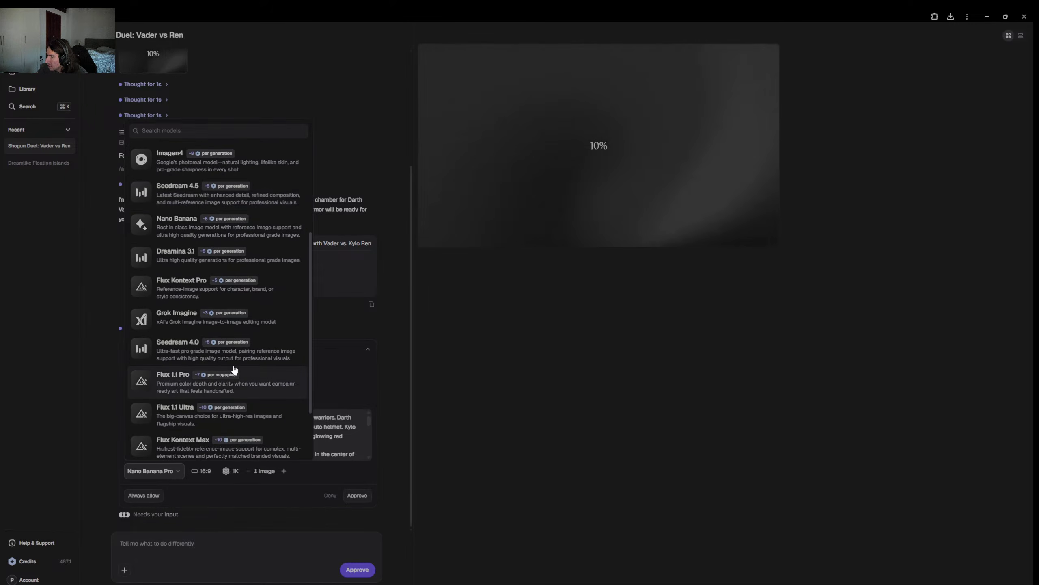
scroll(236, 359, down, 2)
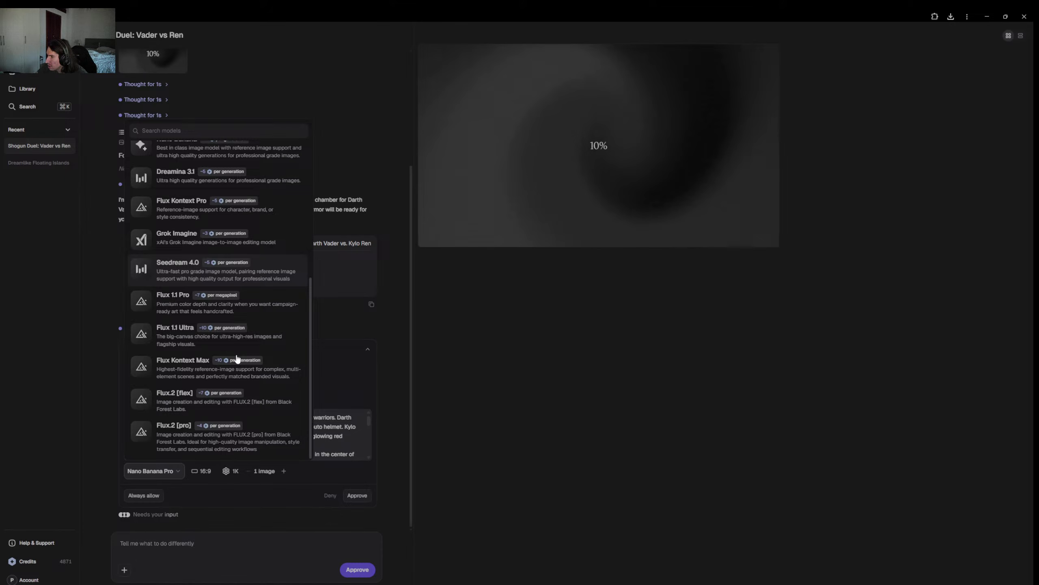
scroll(233, 335, up, 2)
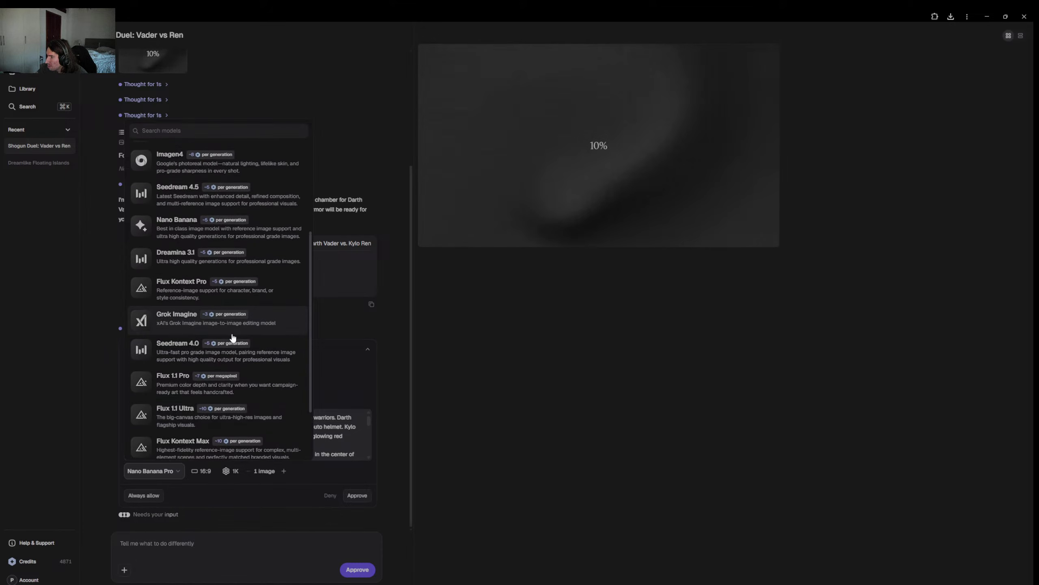
click(269, 192)
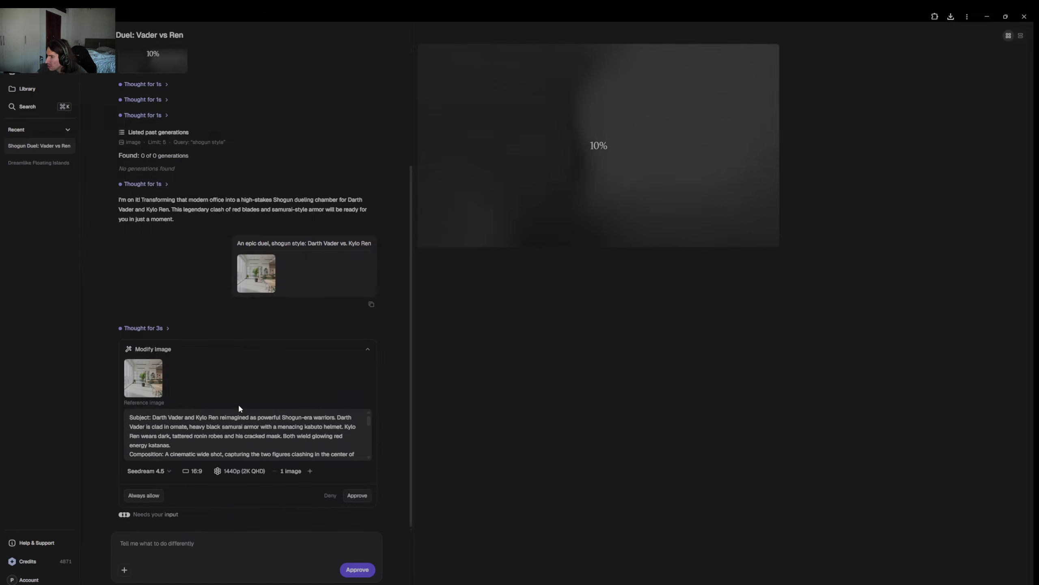
click(357, 496)
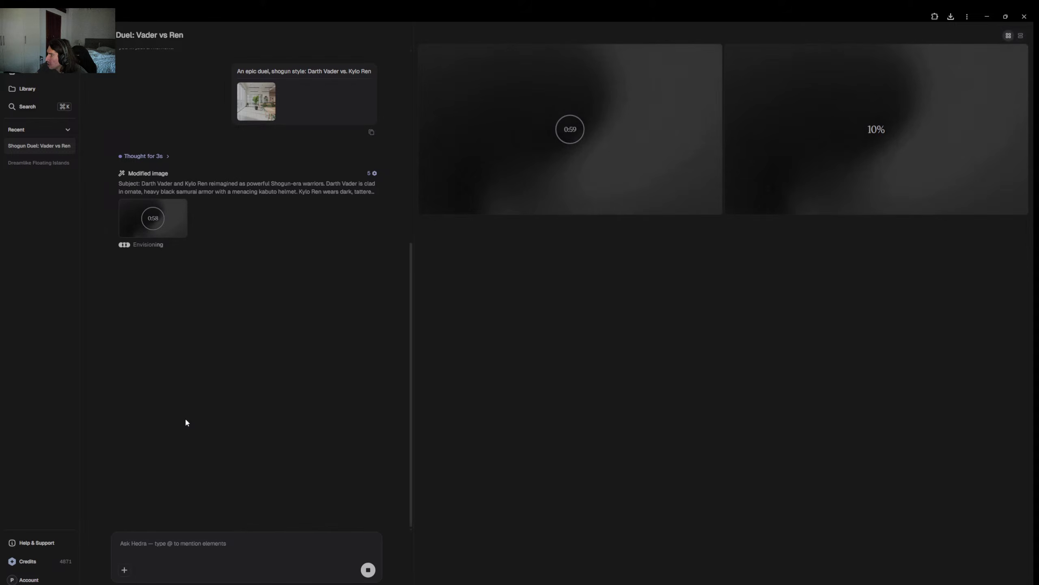
Delete the stalled duel image generation from the chat's results.
scroll(185, 422, up, 5)
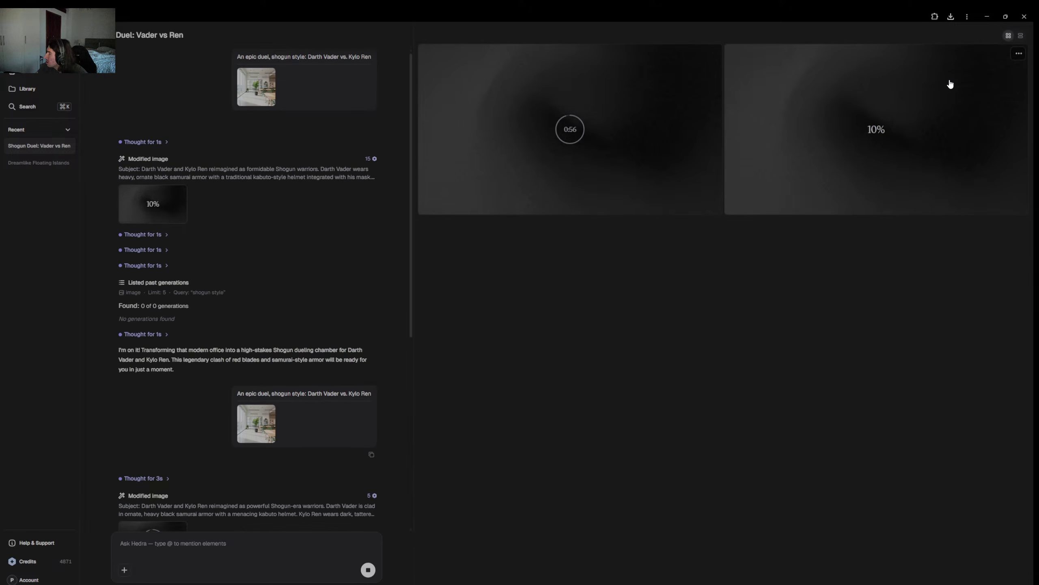
click(1019, 54)
click(1004, 106)
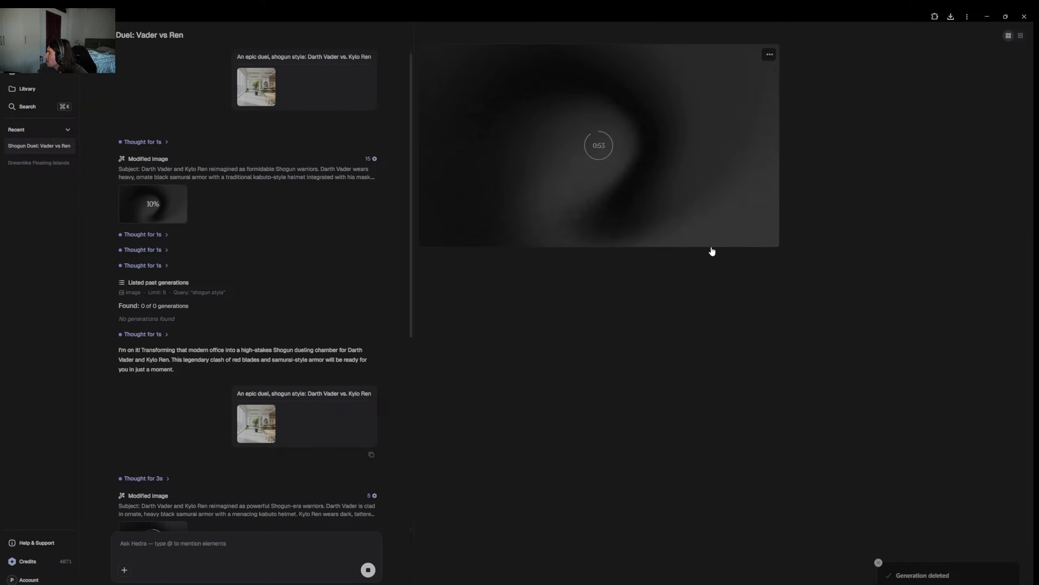
Wait for the Seedream 4.5 duel image to finish generating and download it.
scroll(219, 393, down, 3)
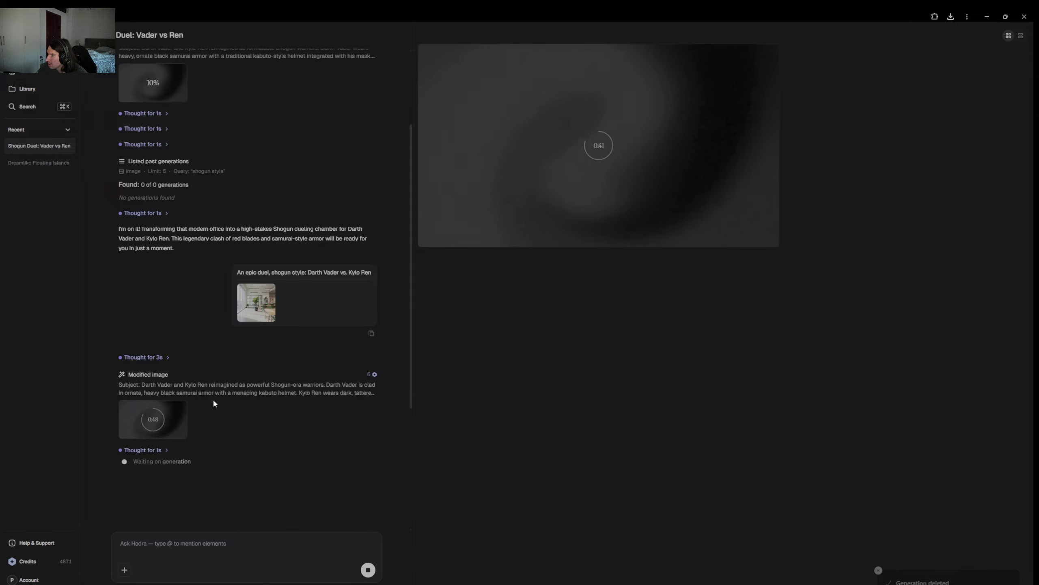
scroll(213, 403, up, 3)
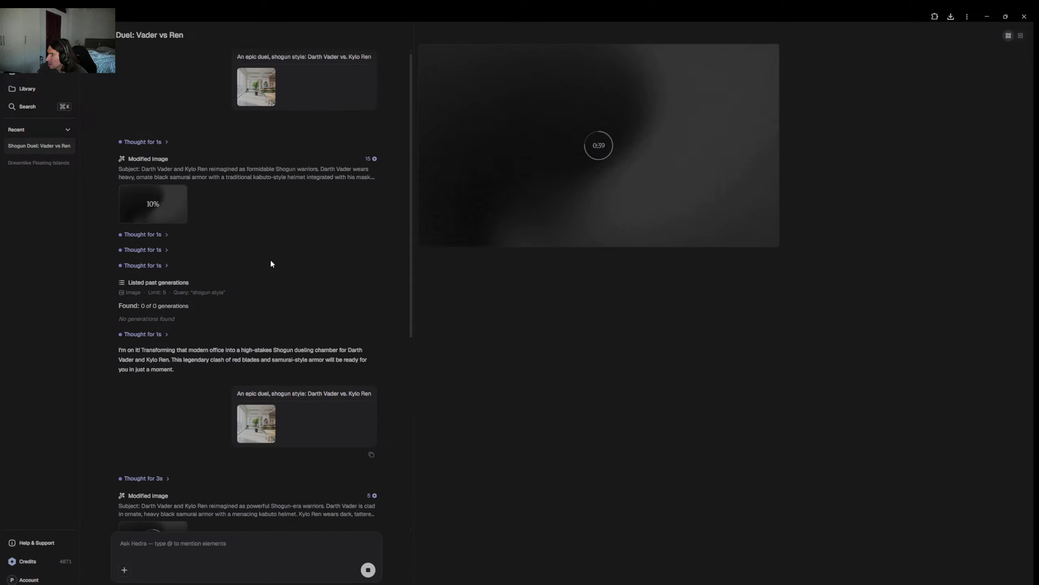
scroll(247, 382, down, 3)
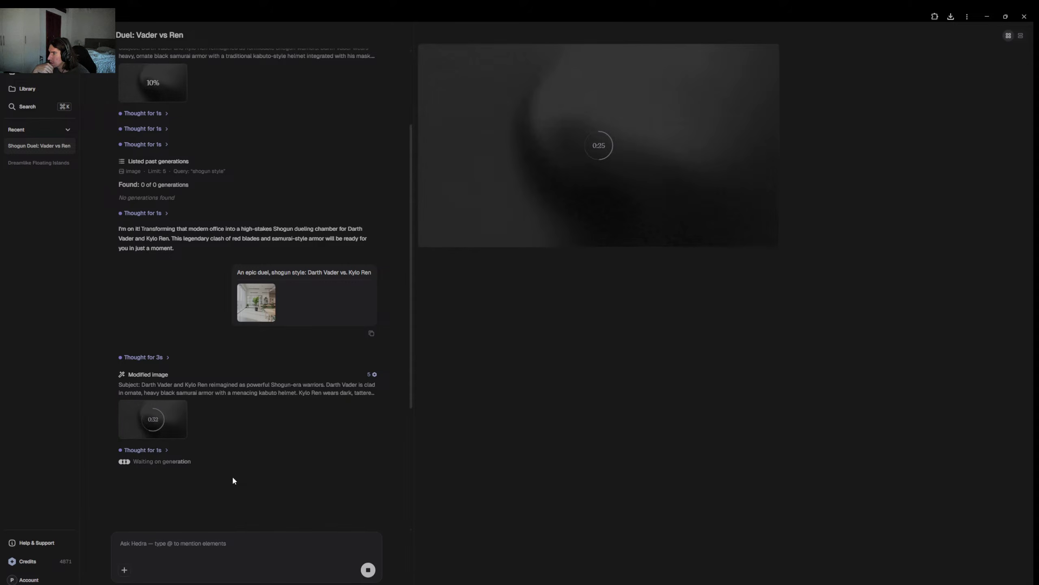
scroll(179, 439, up, 3)
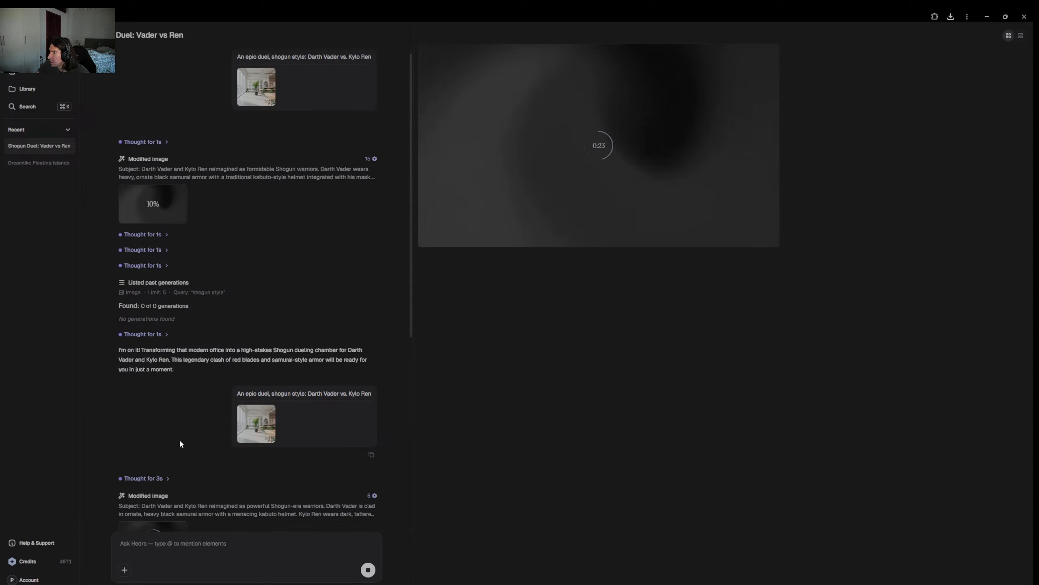
scroll(212, 470, down, 3)
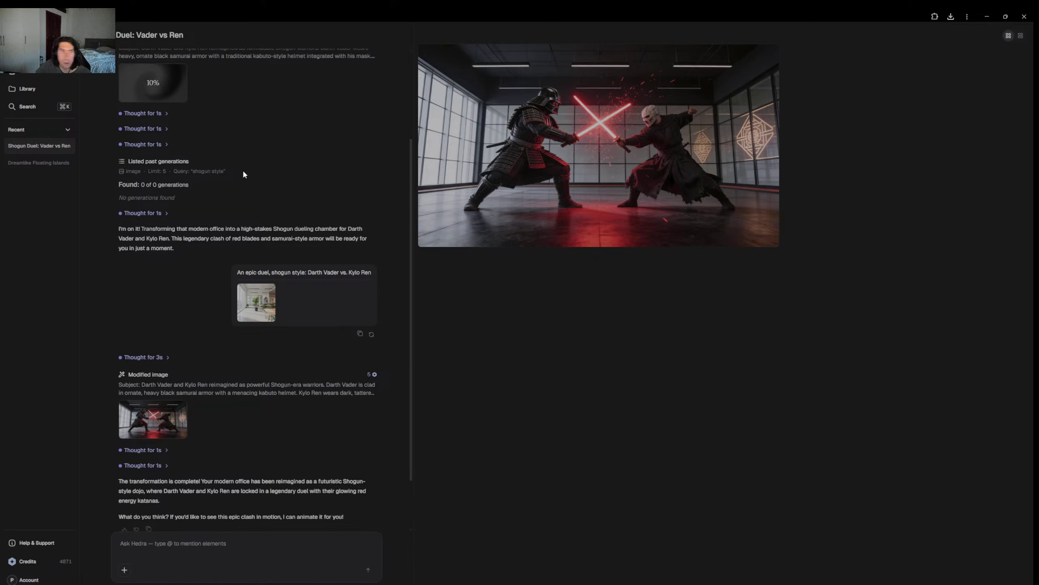
mouse_move(613, 135)
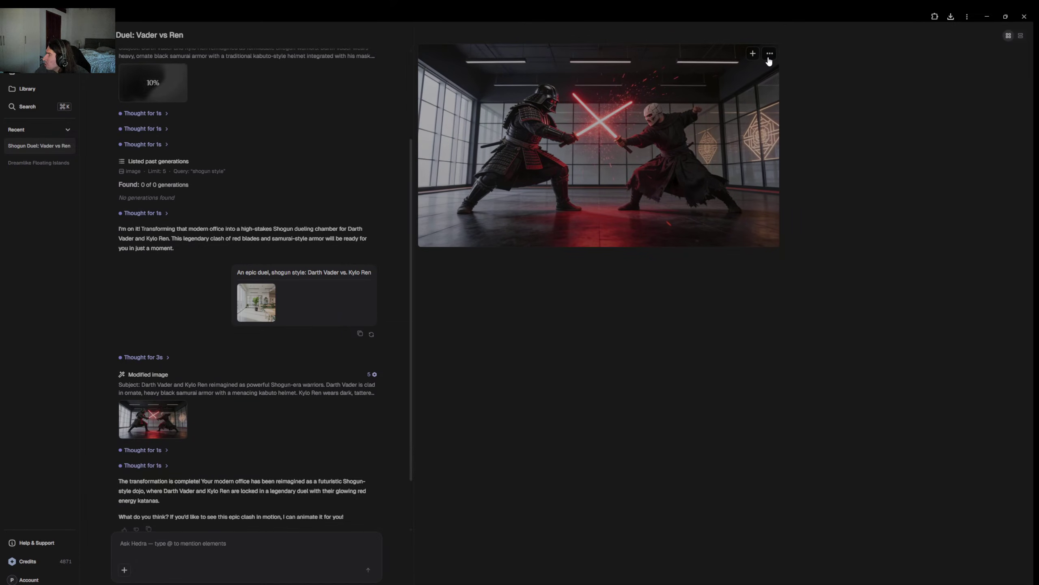
mouse_move(772, 63)
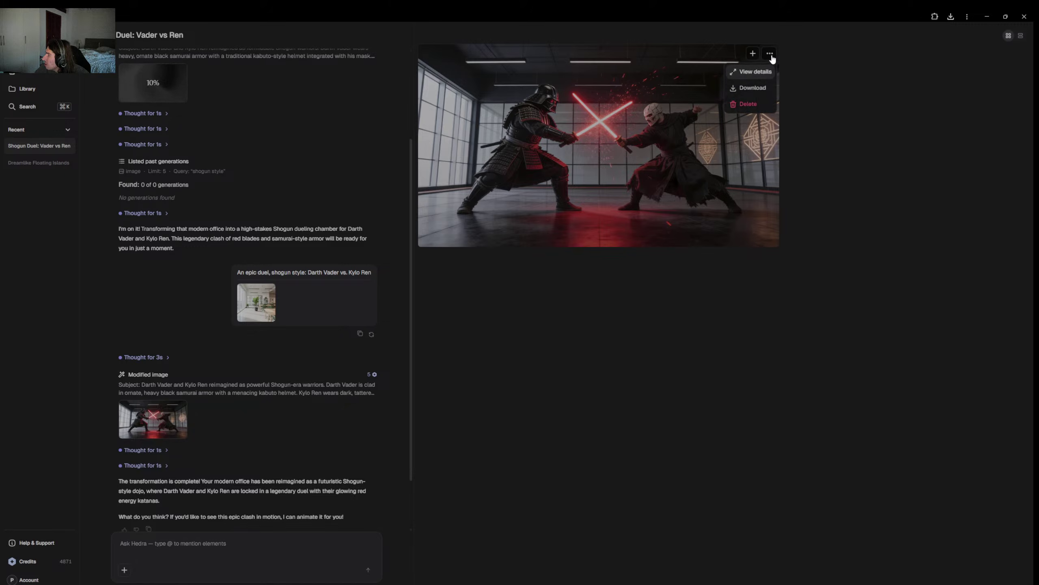
click(756, 90)
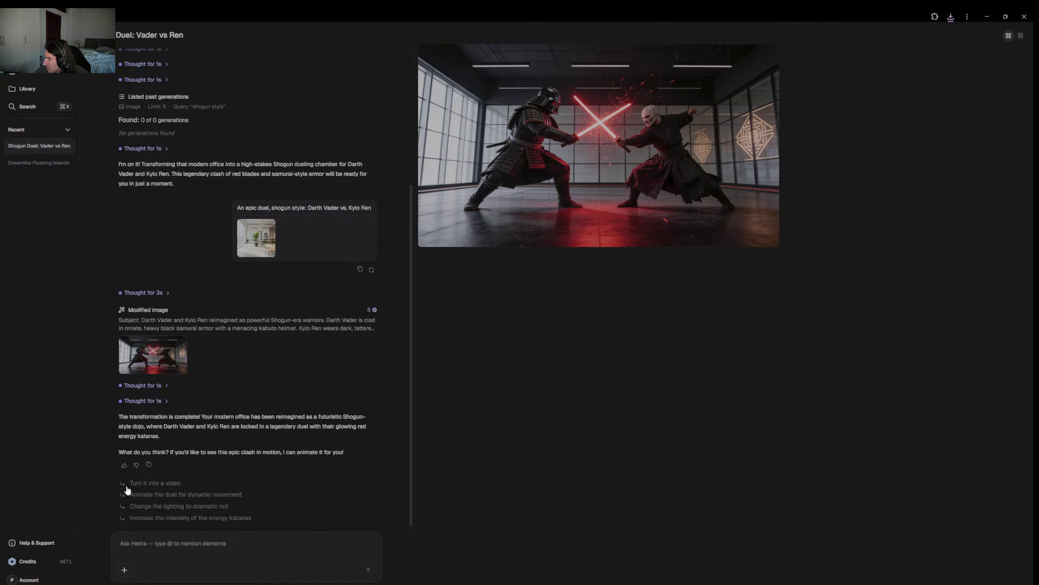
Ask the agent to turn the duel image into a video using its suggested follow-up.
click(150, 484)
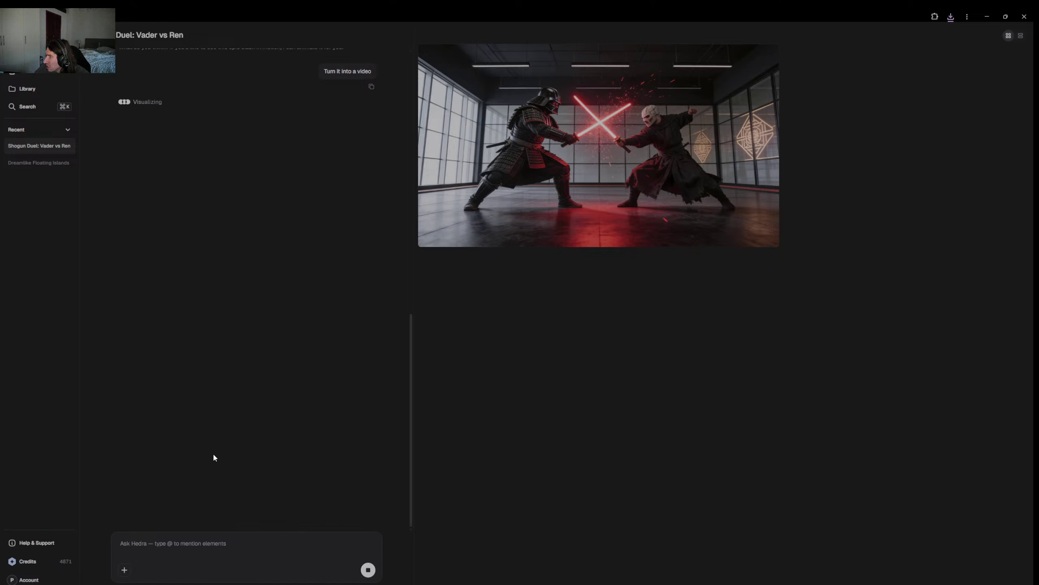
scroll(195, 406, up, 1)
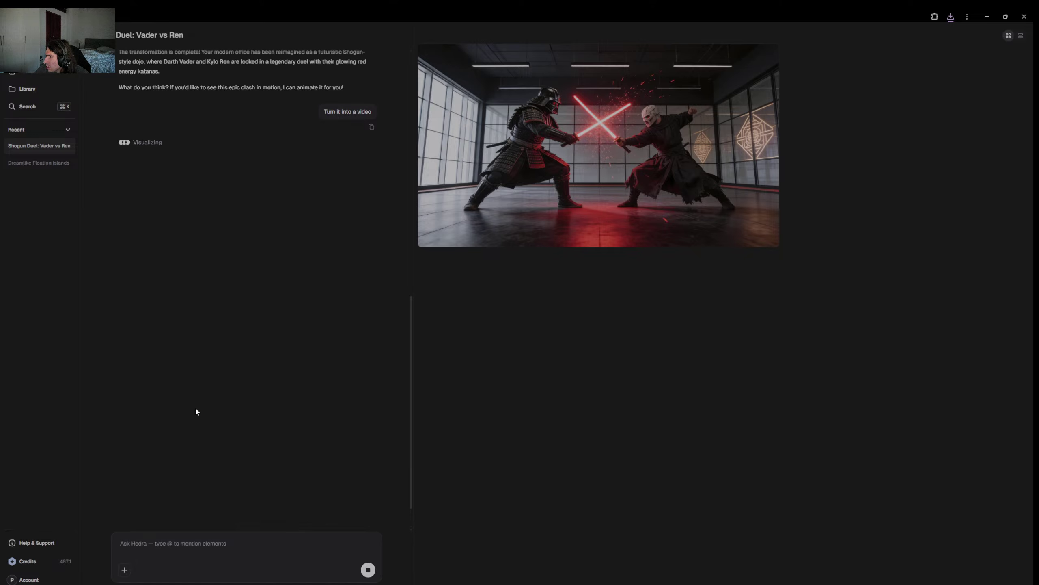
scroll(195, 407, up, 2)
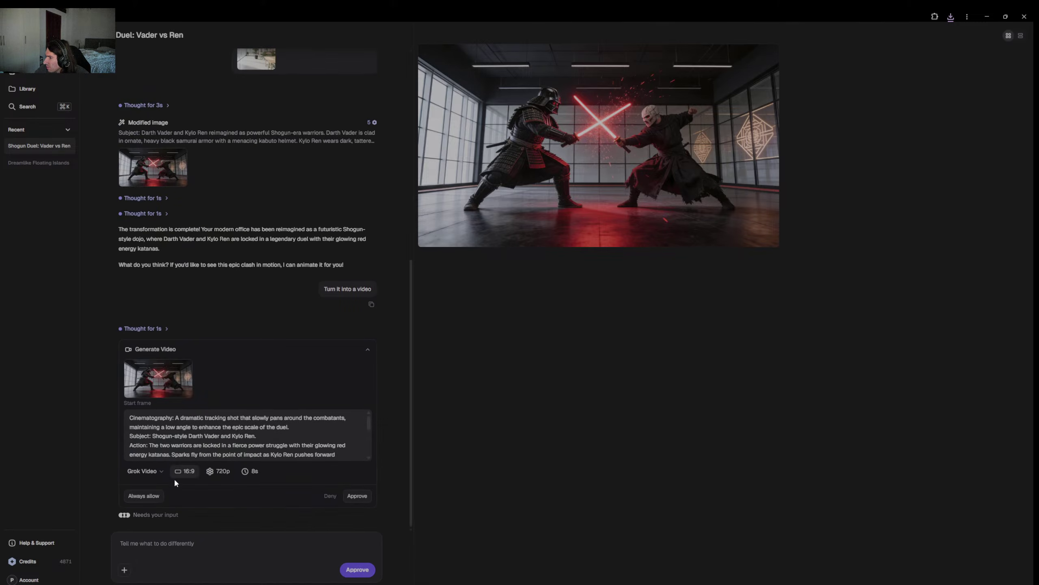
Keep Grok Video as the model after browsing the alternatives, set the duration to 15 s, and approve the video generation.
click(161, 472)
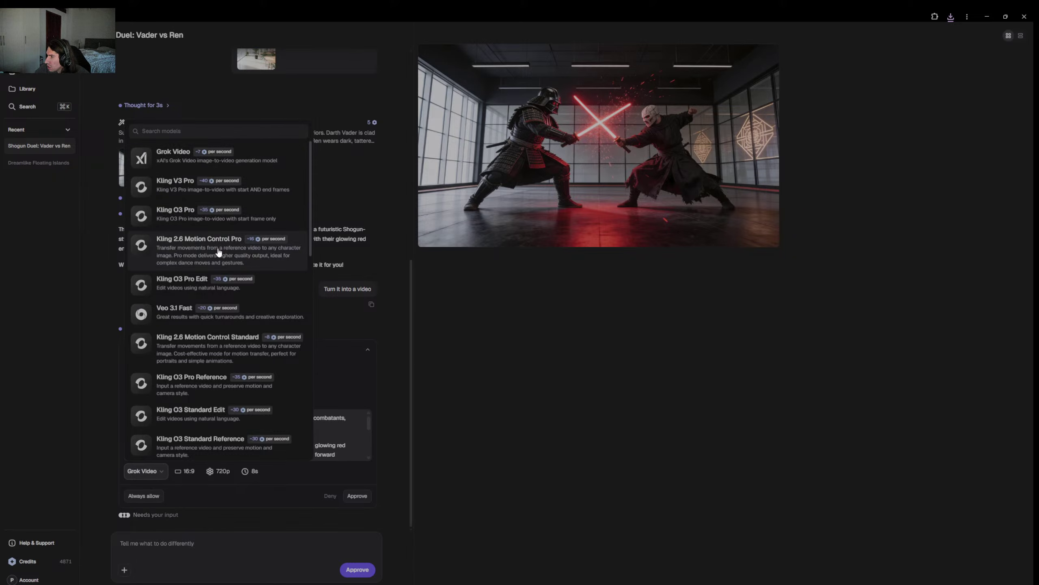
scroll(220, 251, down, 12)
scroll(220, 251, up, 12)
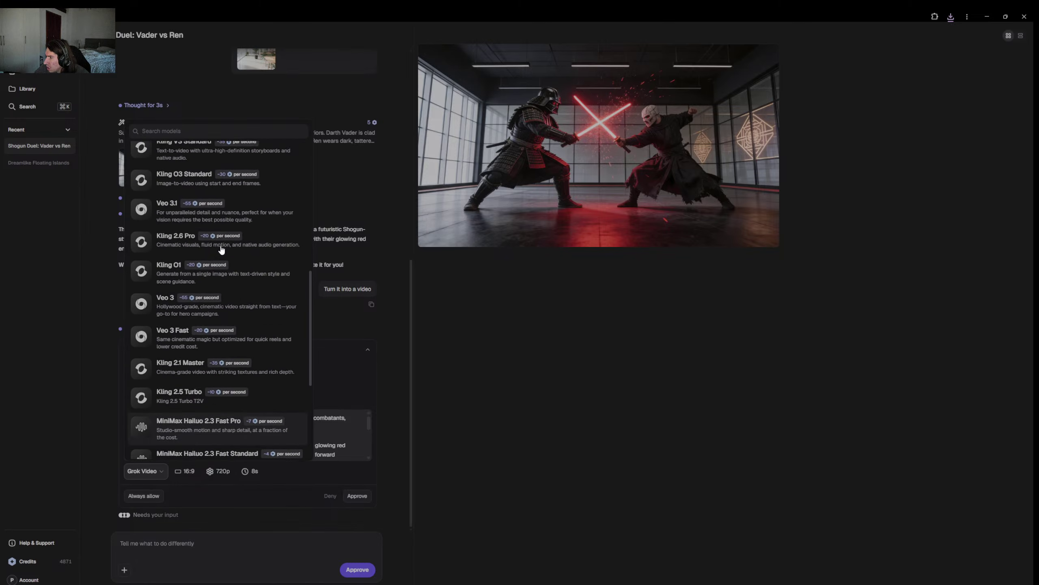
click(230, 160)
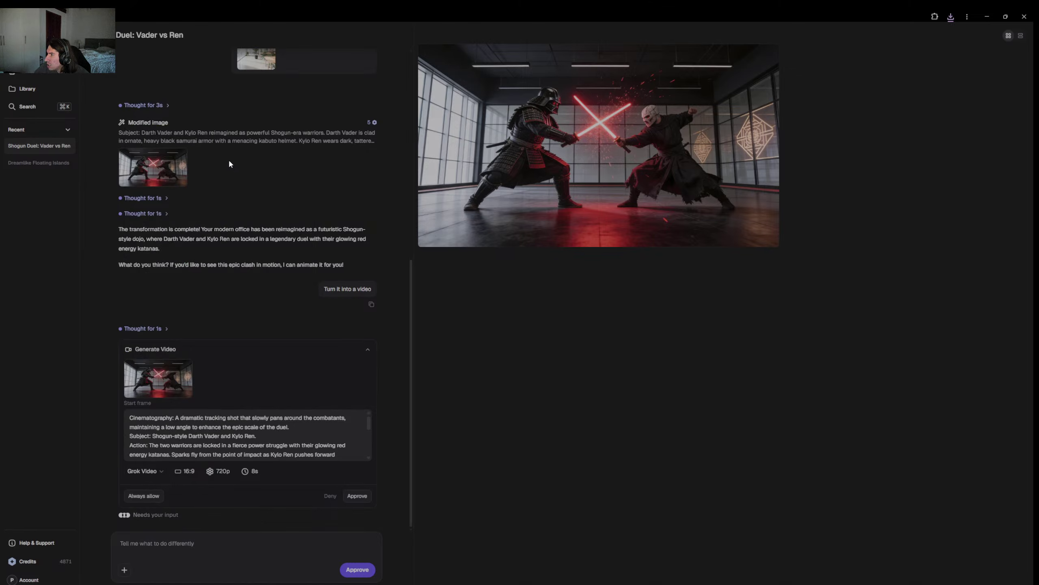
click(251, 471)
click(251, 452)
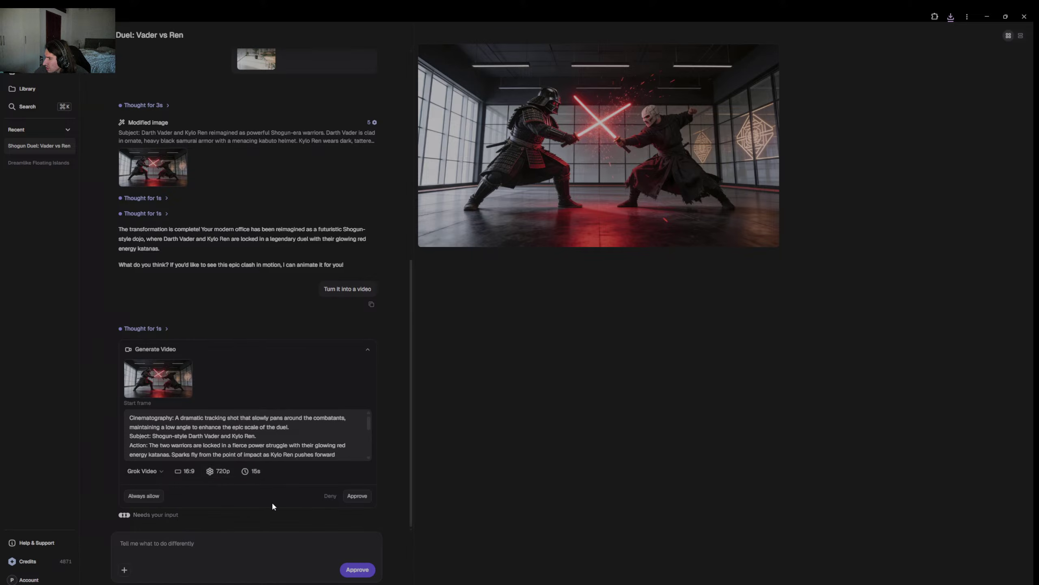
click(355, 497)
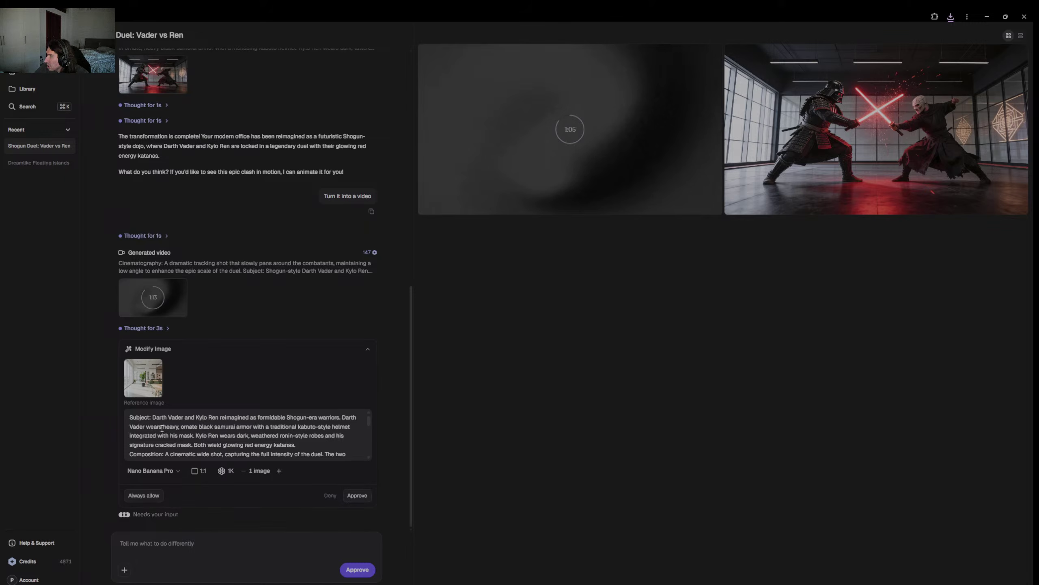
Review the prompt of the additional Modify Image request and deny it.
scroll(162, 428, down, 2)
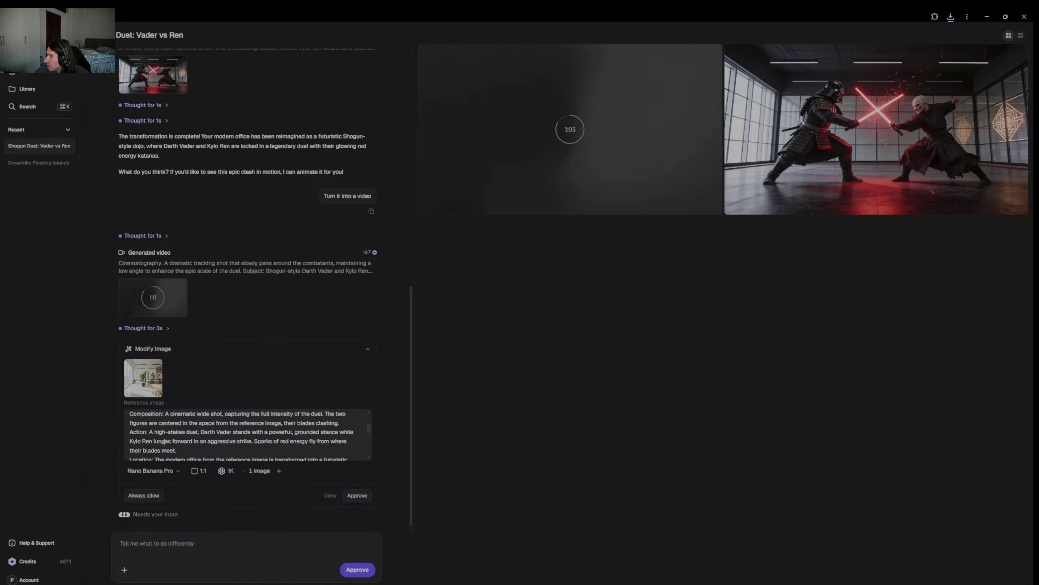
scroll(164, 442, down, 3)
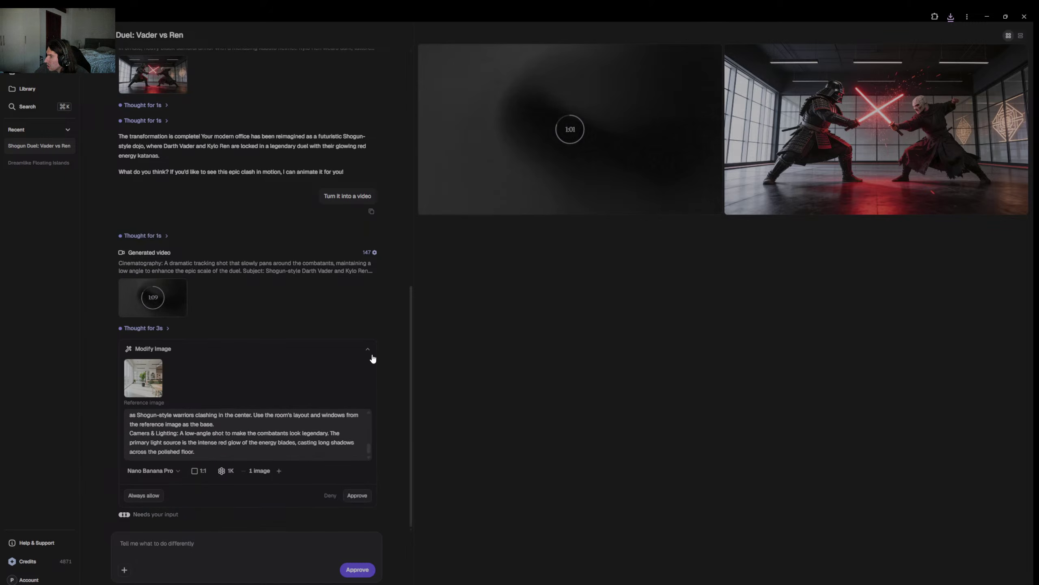
click(330, 496)
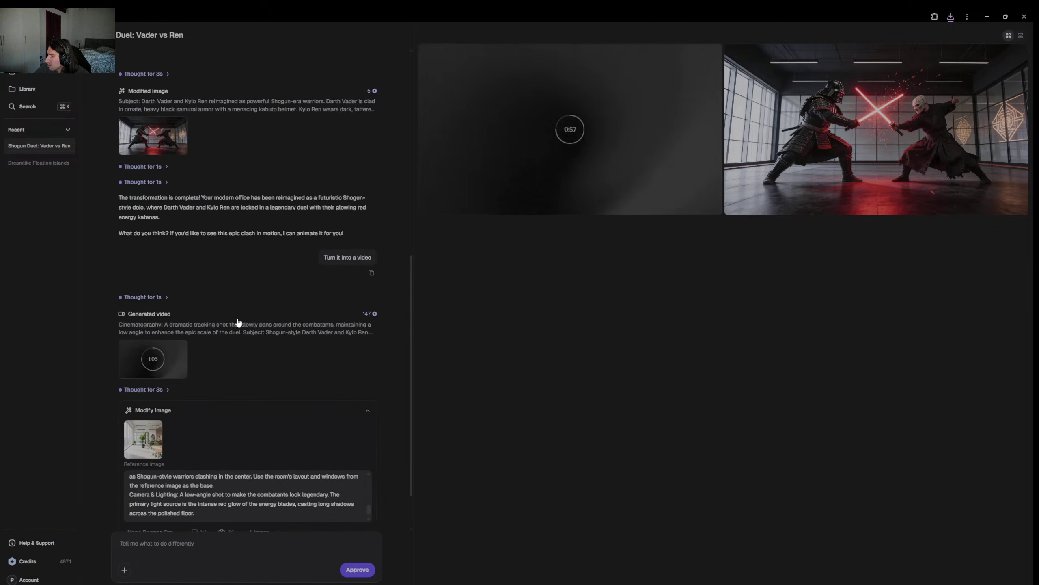
click(329, 495)
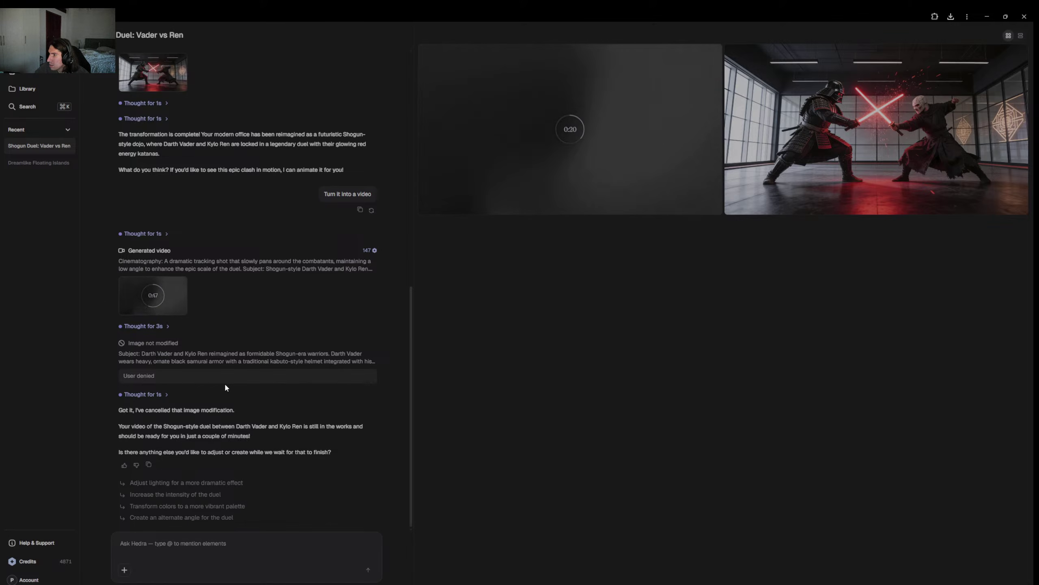
Wait for the 15-second duel video to finish generating, play it through, and download it.
scroll(225, 386, up, 2)
scroll(225, 387, up, 3)
scroll(223, 393, down, 5)
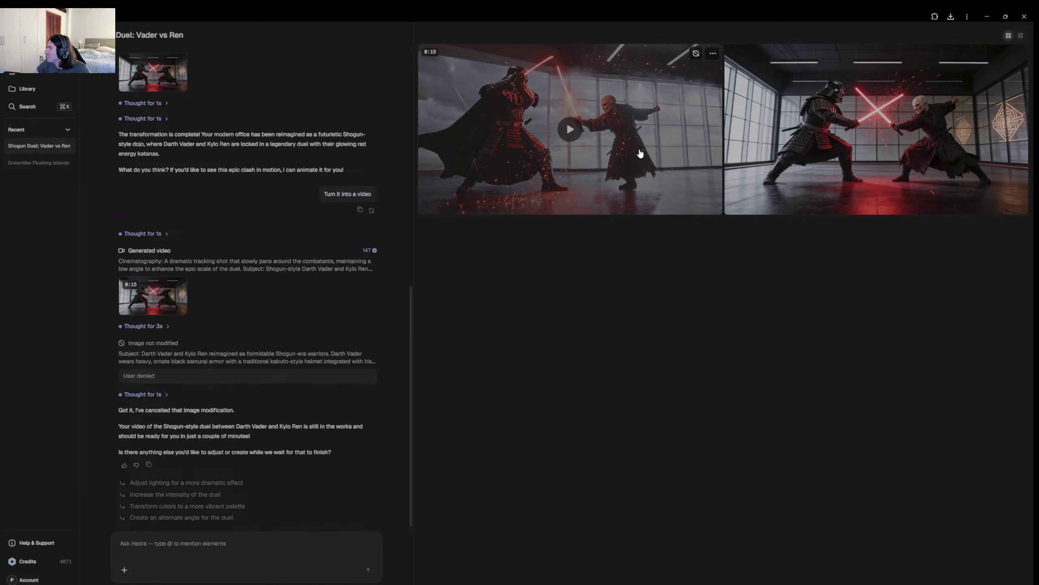
click(573, 131)
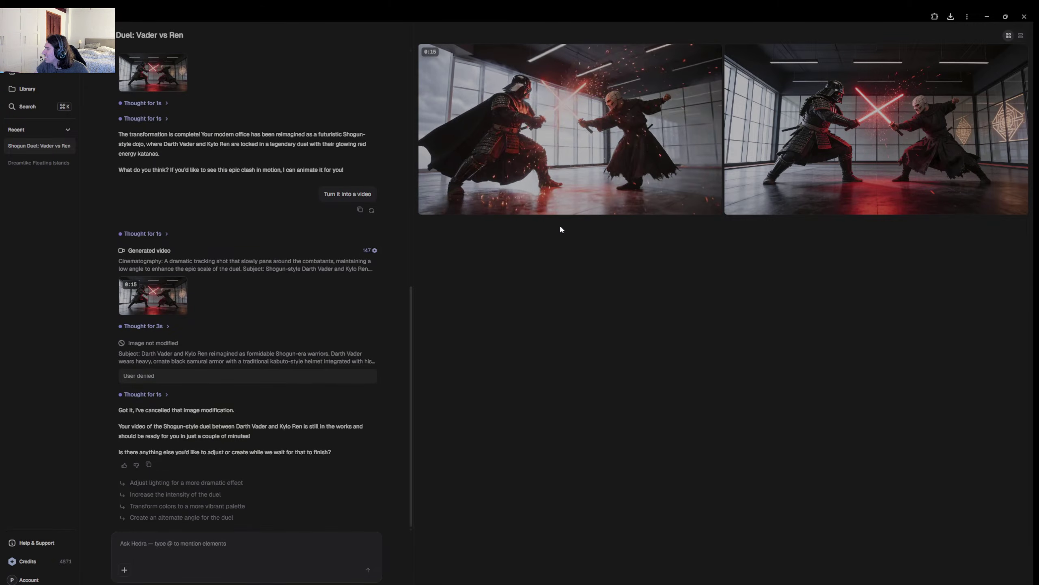
mouse_move(567, 123)
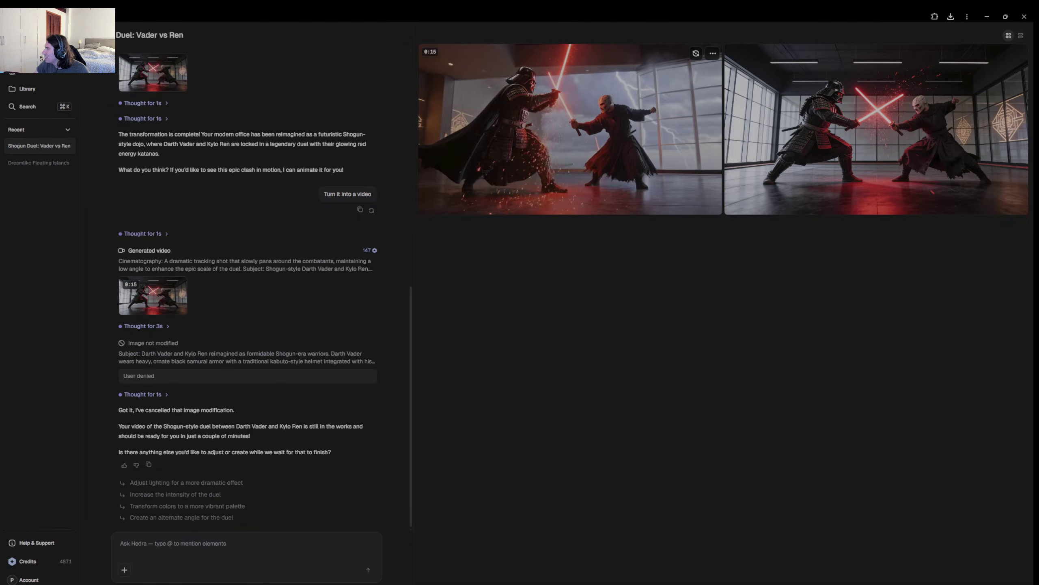
mouse_move(587, 100)
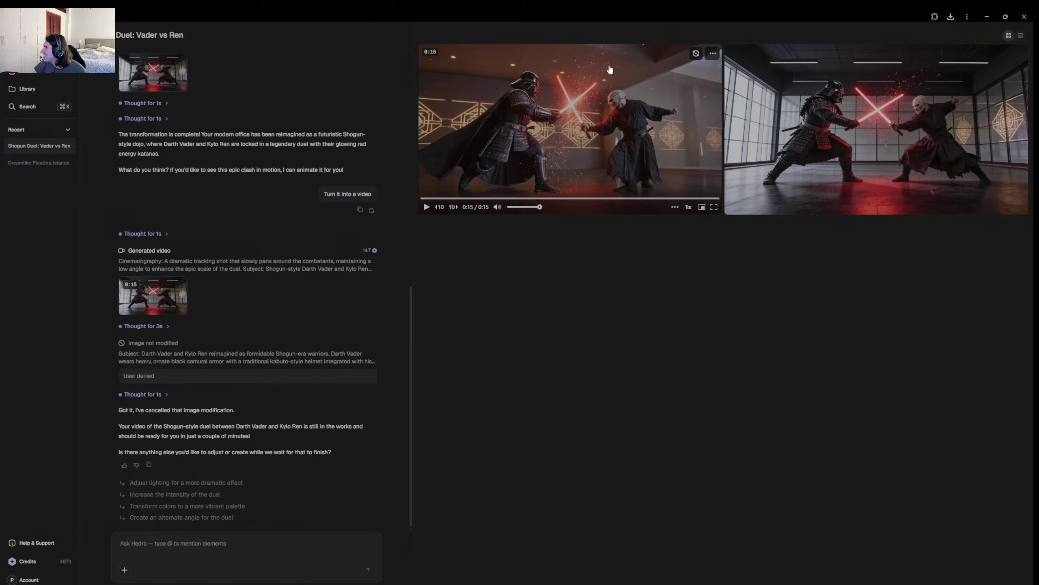
click(713, 53)
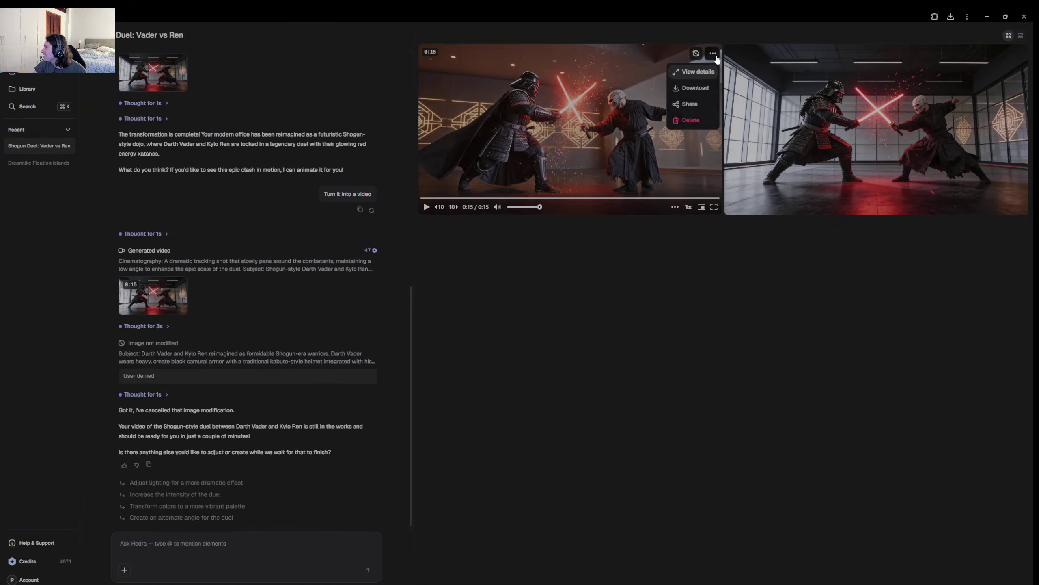
click(690, 94)
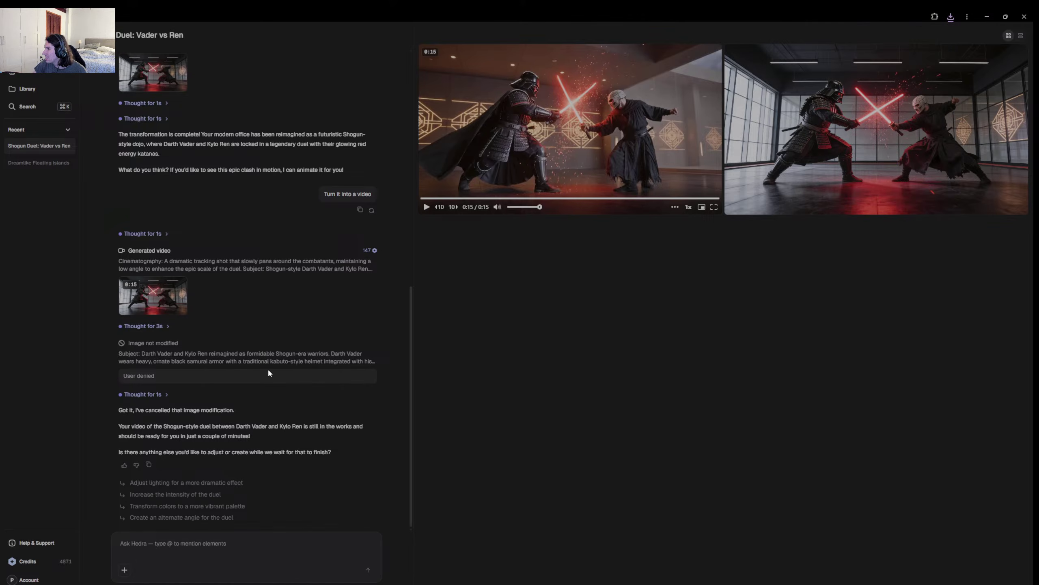
Leave the duel chat, check the past generations in the Generate a video tool, and return to the home page.
scroll(180, 199, up, 5)
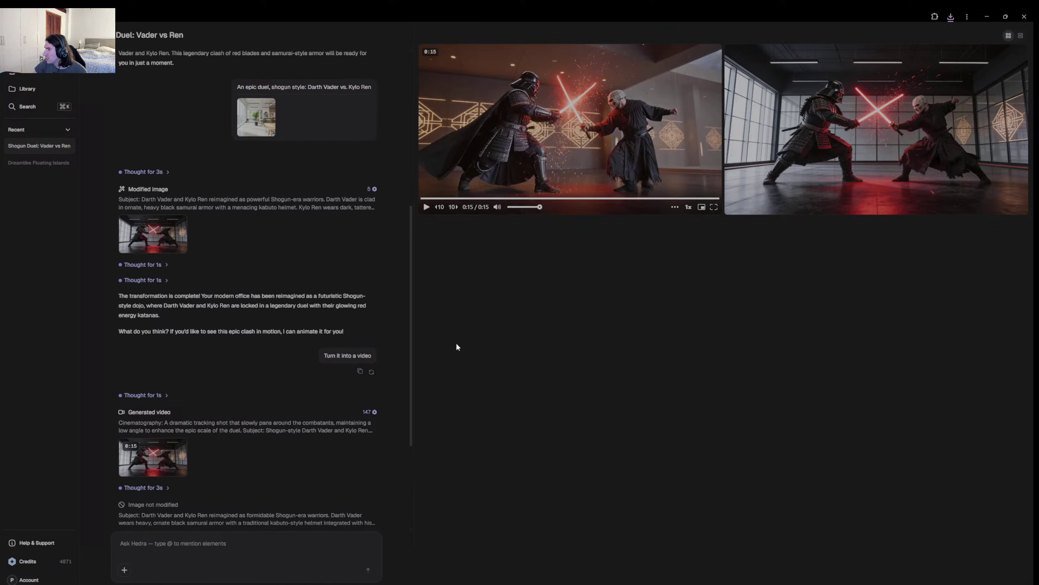
scroll(344, 319, down, 5)
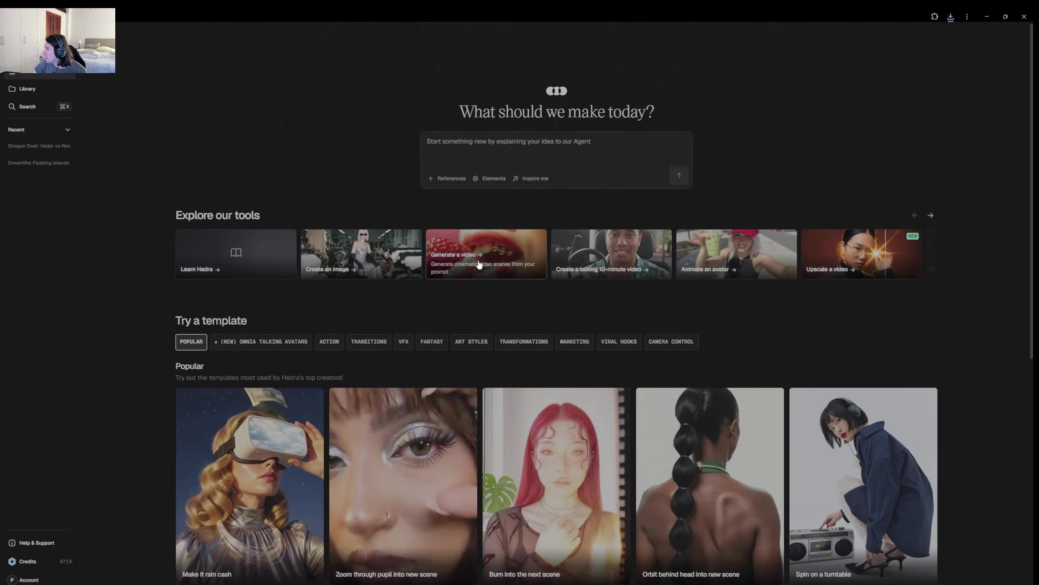
click(497, 267)
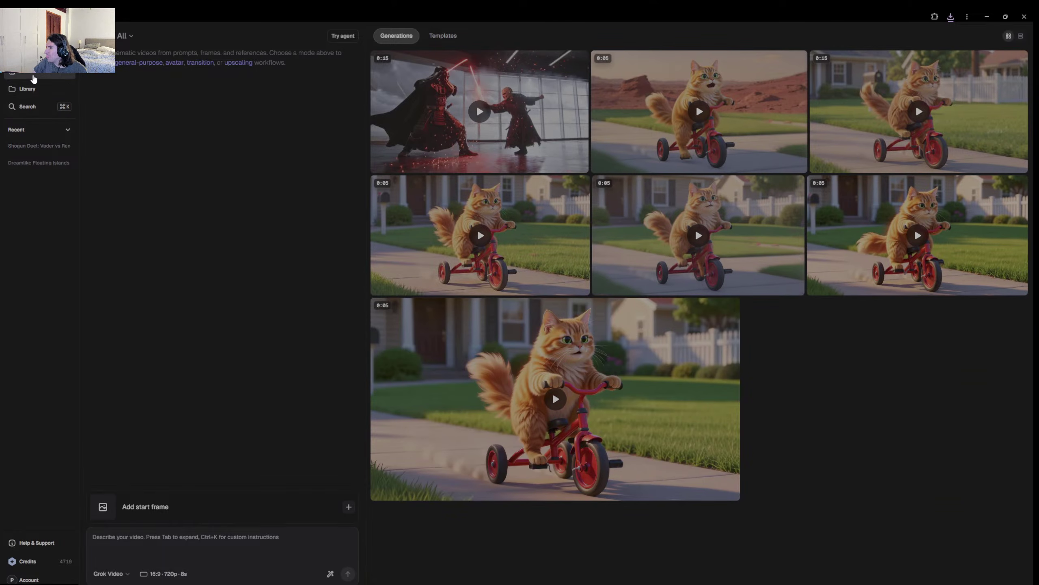
click(25, 76)
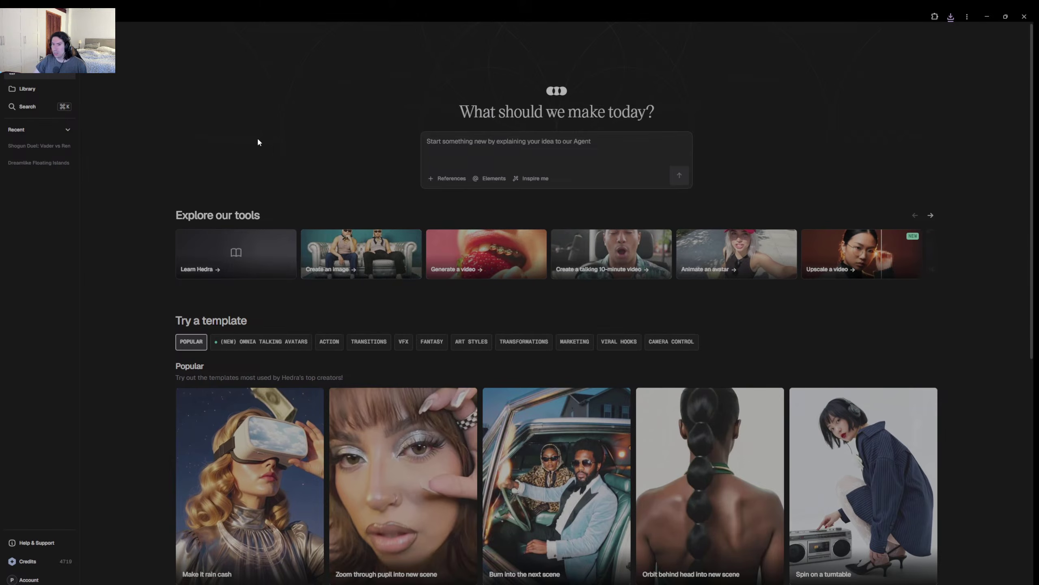